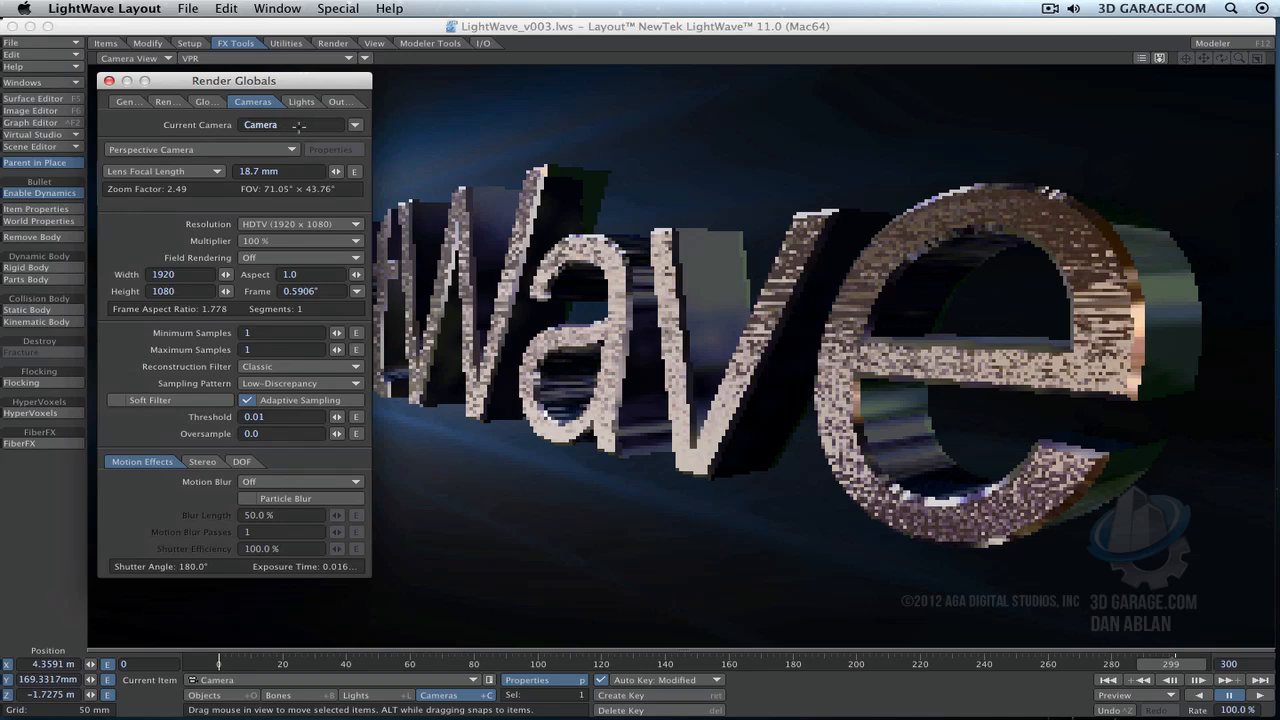
# Look through the scene's current camera choices and display the commands for adding items such as a camera
pyautogui.click(355, 126)
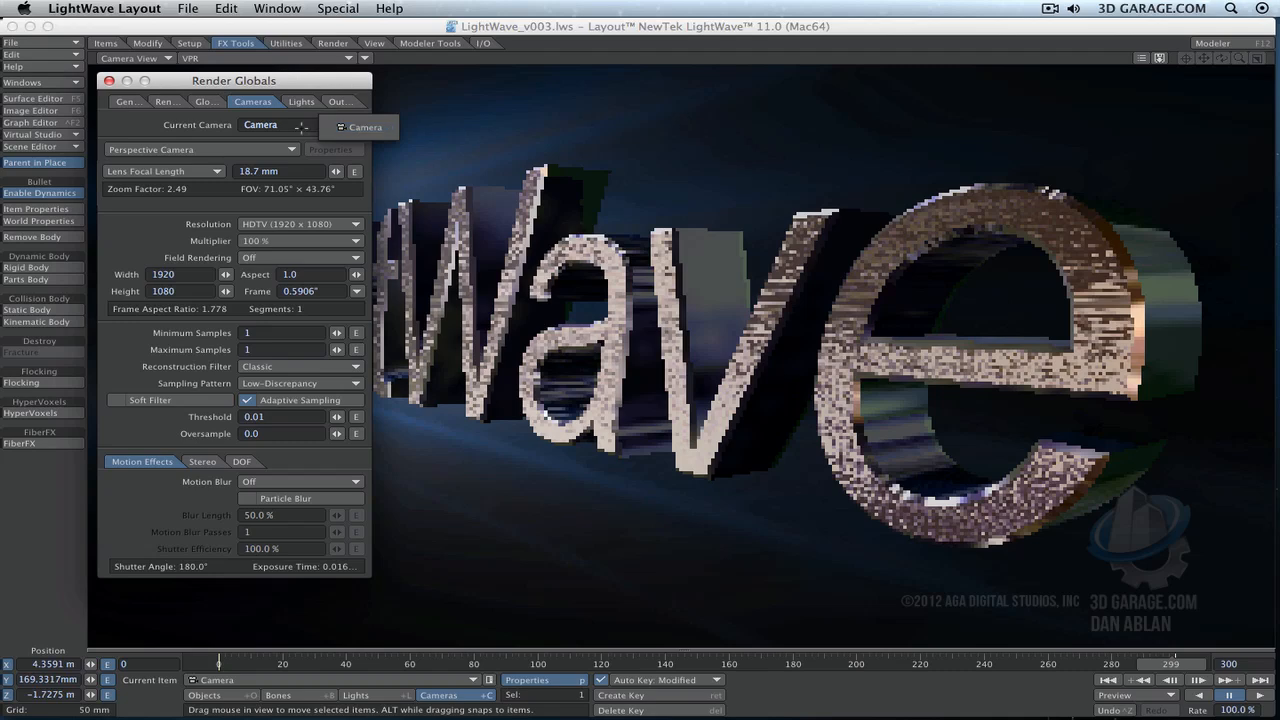
pyautogui.click(356, 127)
pyautogui.click(105, 43)
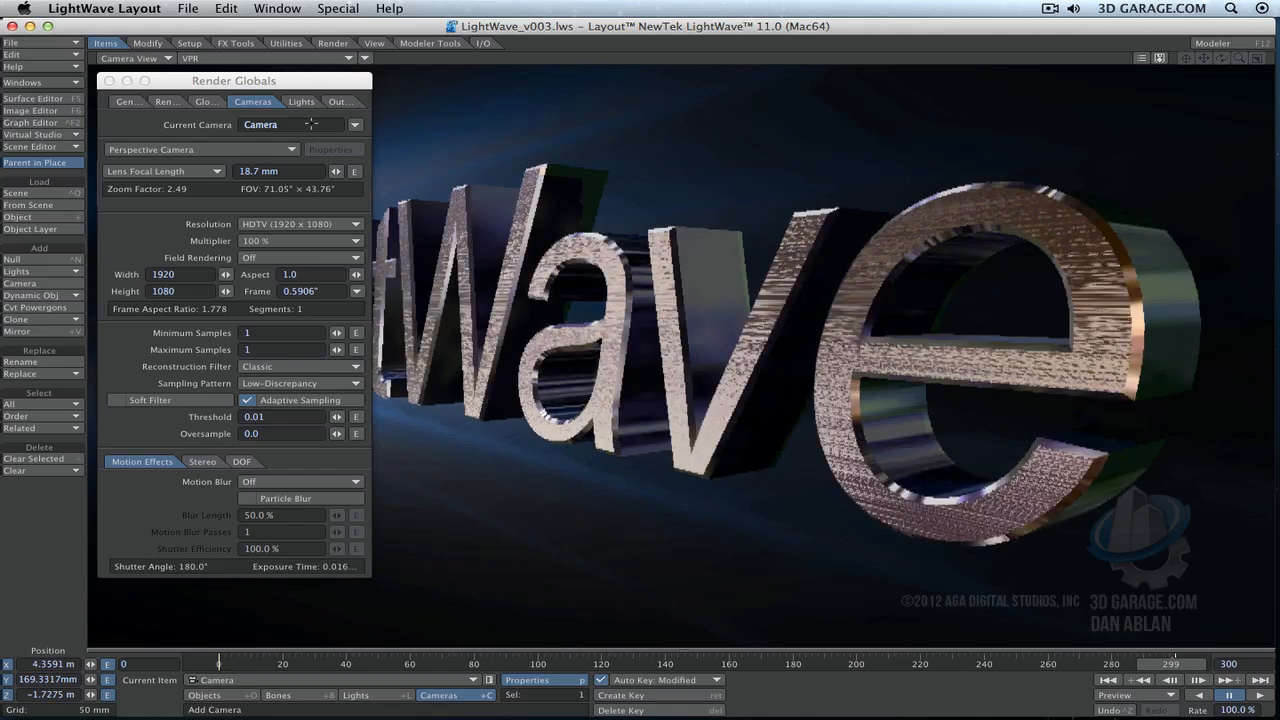
# Switch the camera type to Advanced Camera, look at its Ray Start options, and close its properties
pyautogui.click(236, 154)
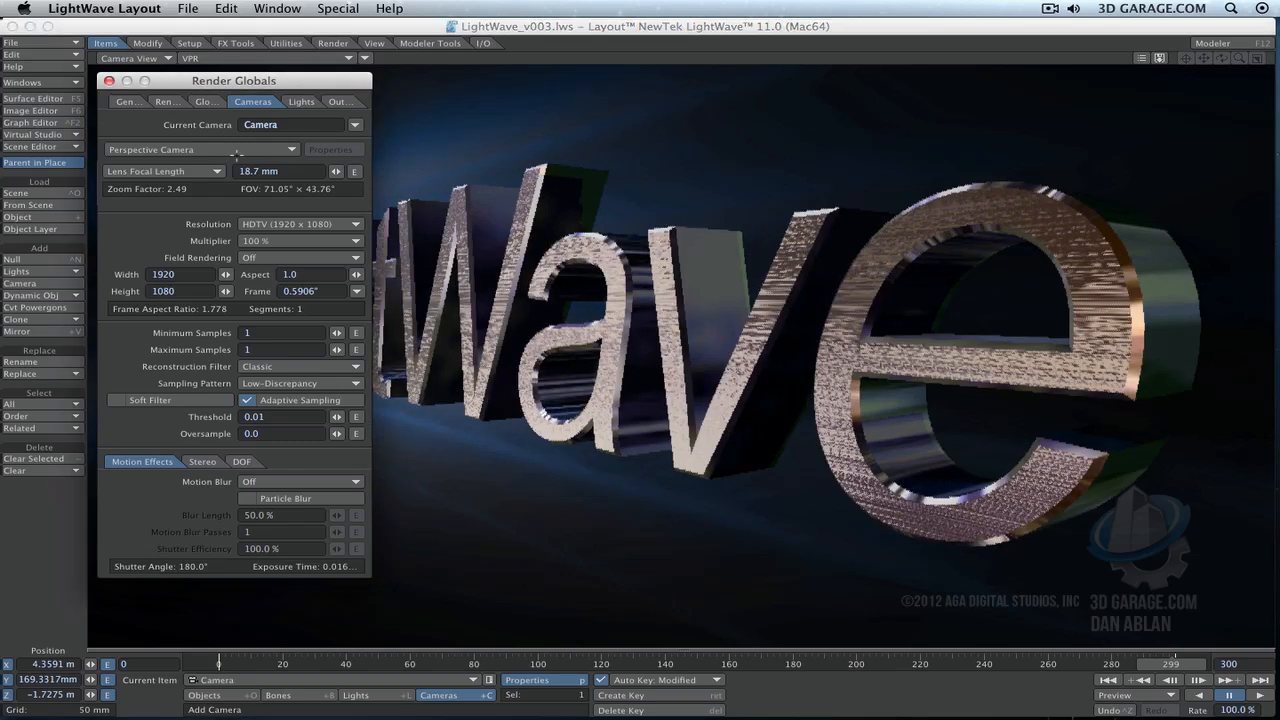
pyautogui.click(236, 150)
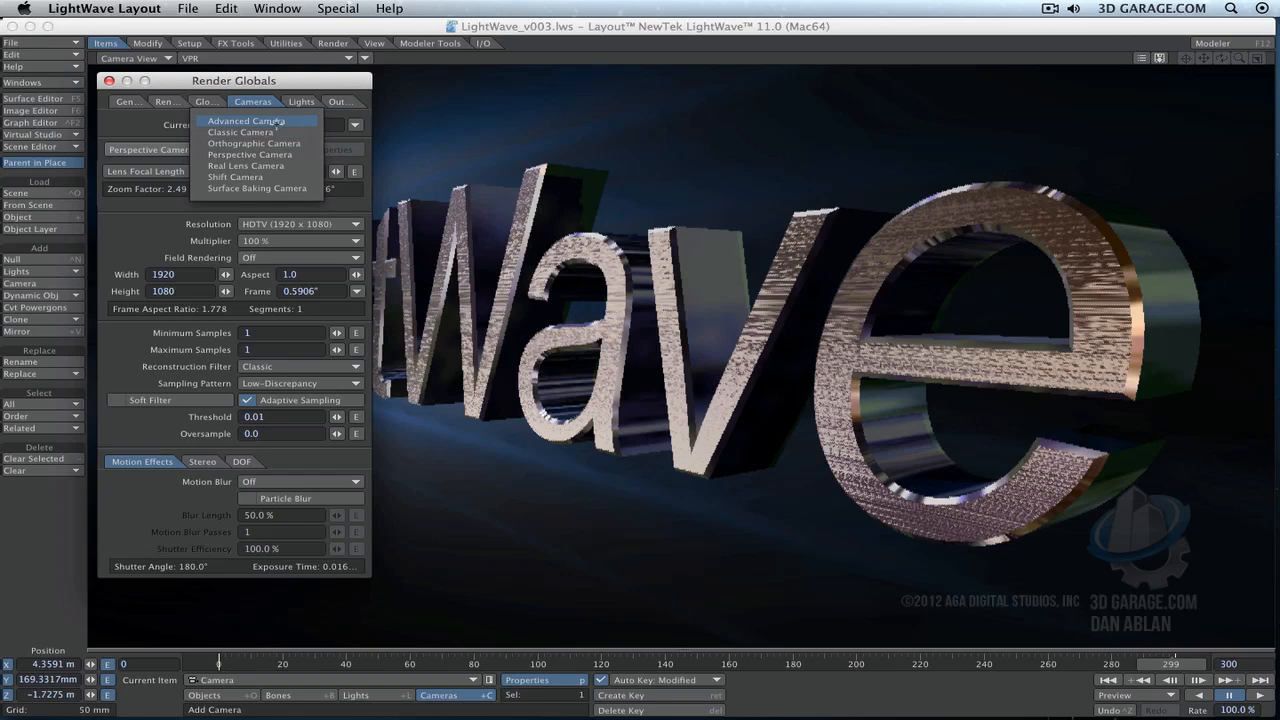
pyautogui.click(275, 121)
pyautogui.moveTo(275, 46); pyautogui.dragTo(622, 41)
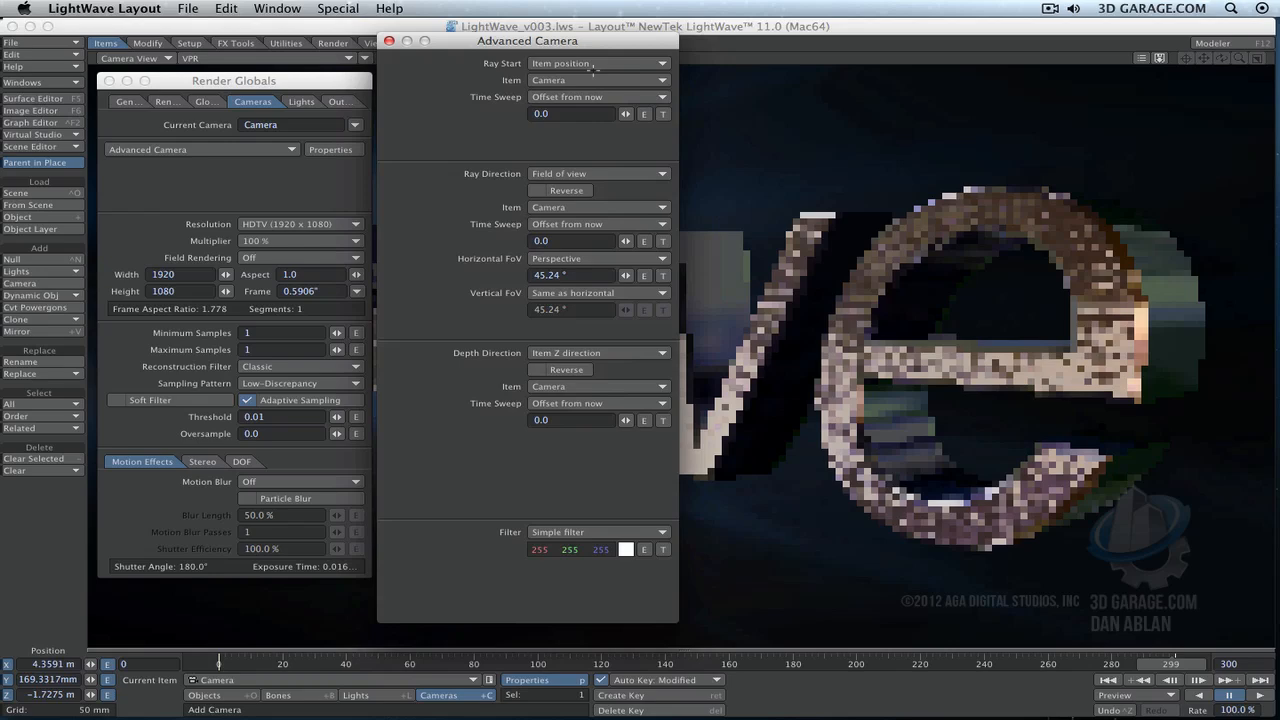
pyautogui.click(558, 63)
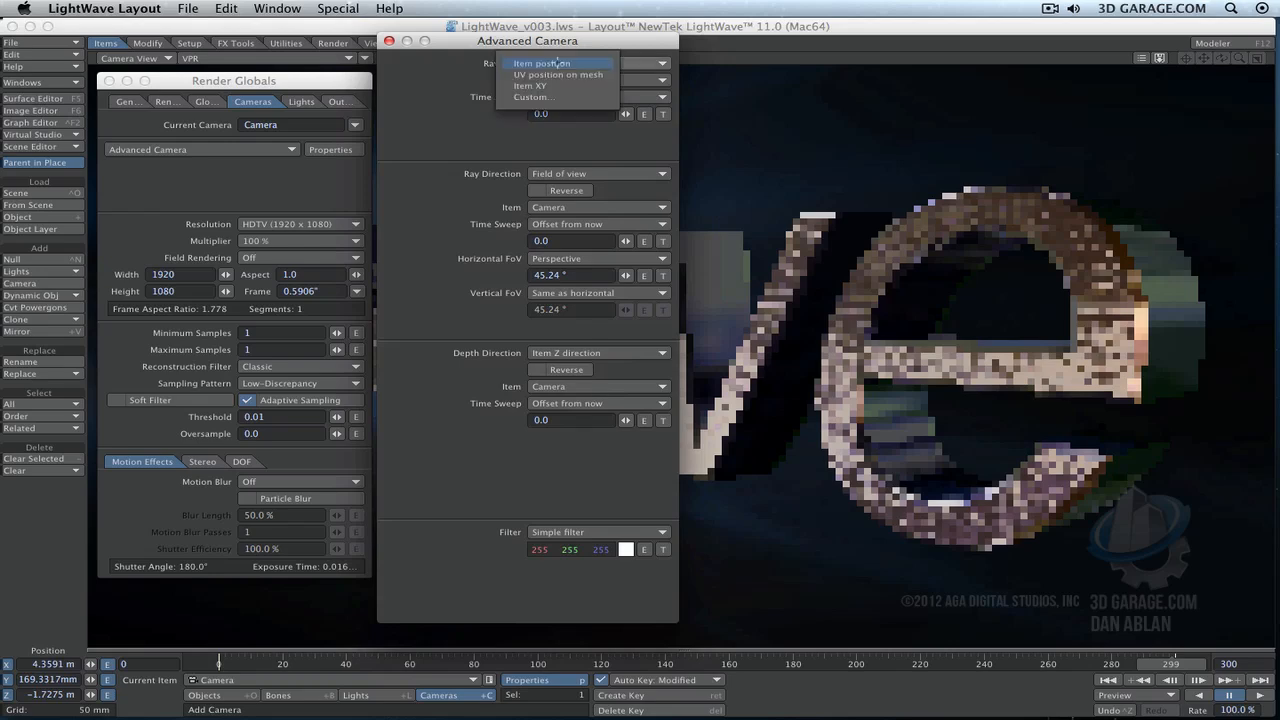
pyautogui.click(584, 60)
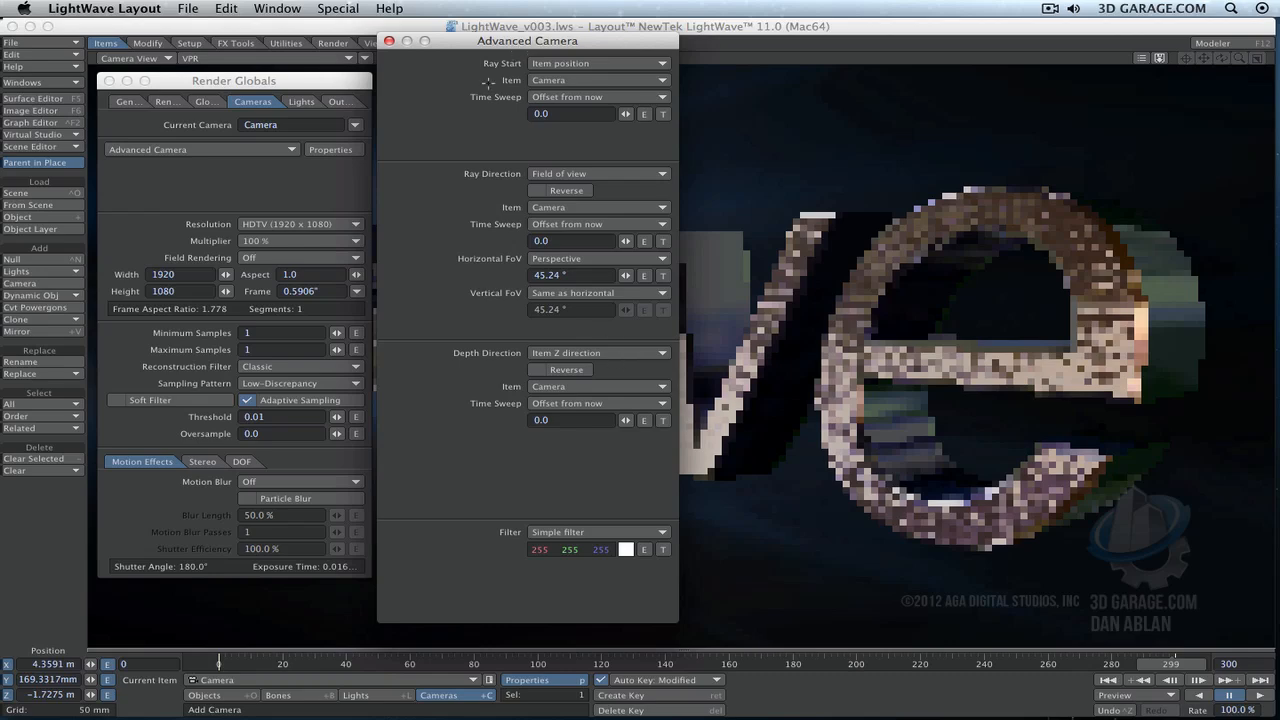
pyautogui.click(389, 41)
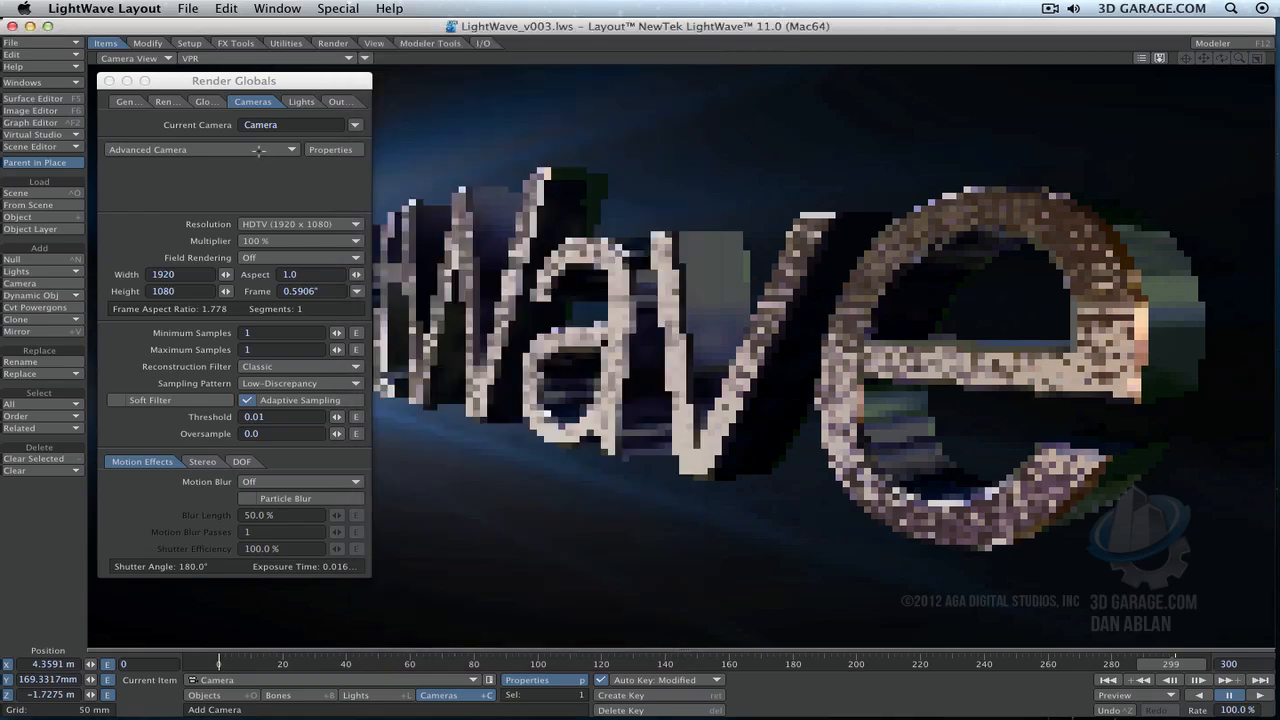
# Switch the camera type to Classic Camera and look at its antialiasing choices, leaving them at None
pyautogui.click(258, 150)
pyautogui.click(250, 164)
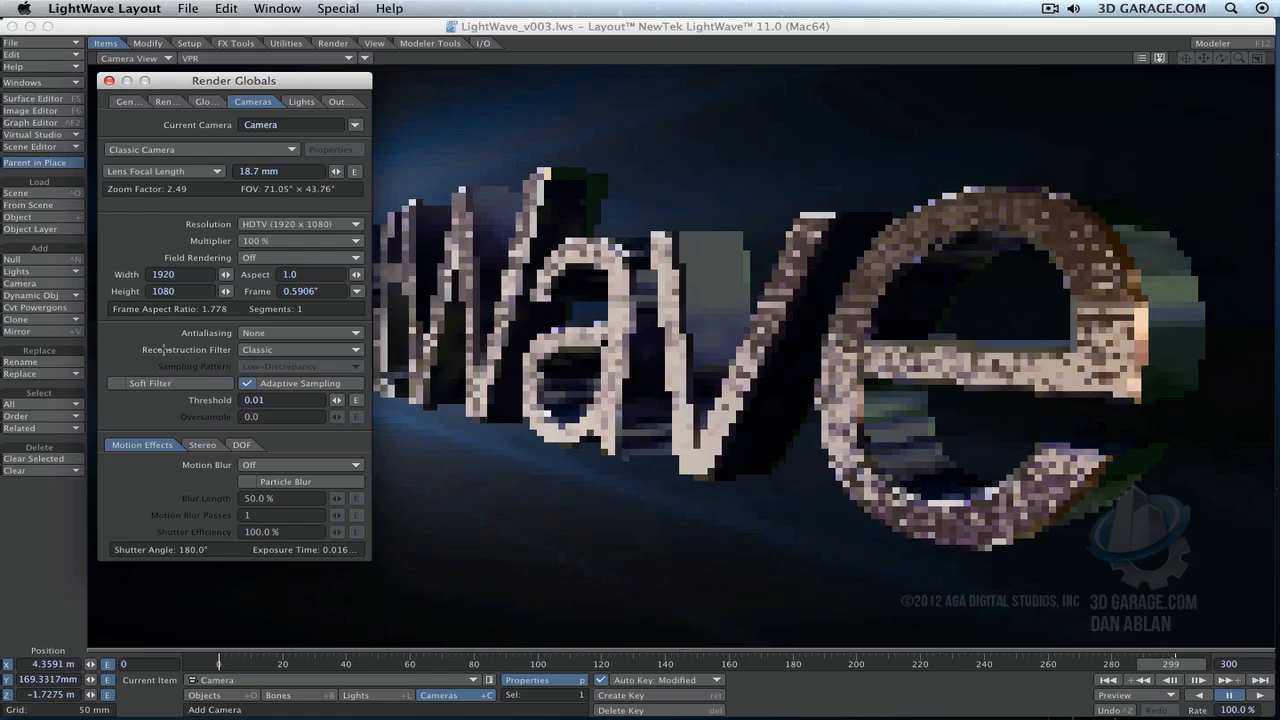
pyautogui.click(293, 332)
pyautogui.click(293, 329)
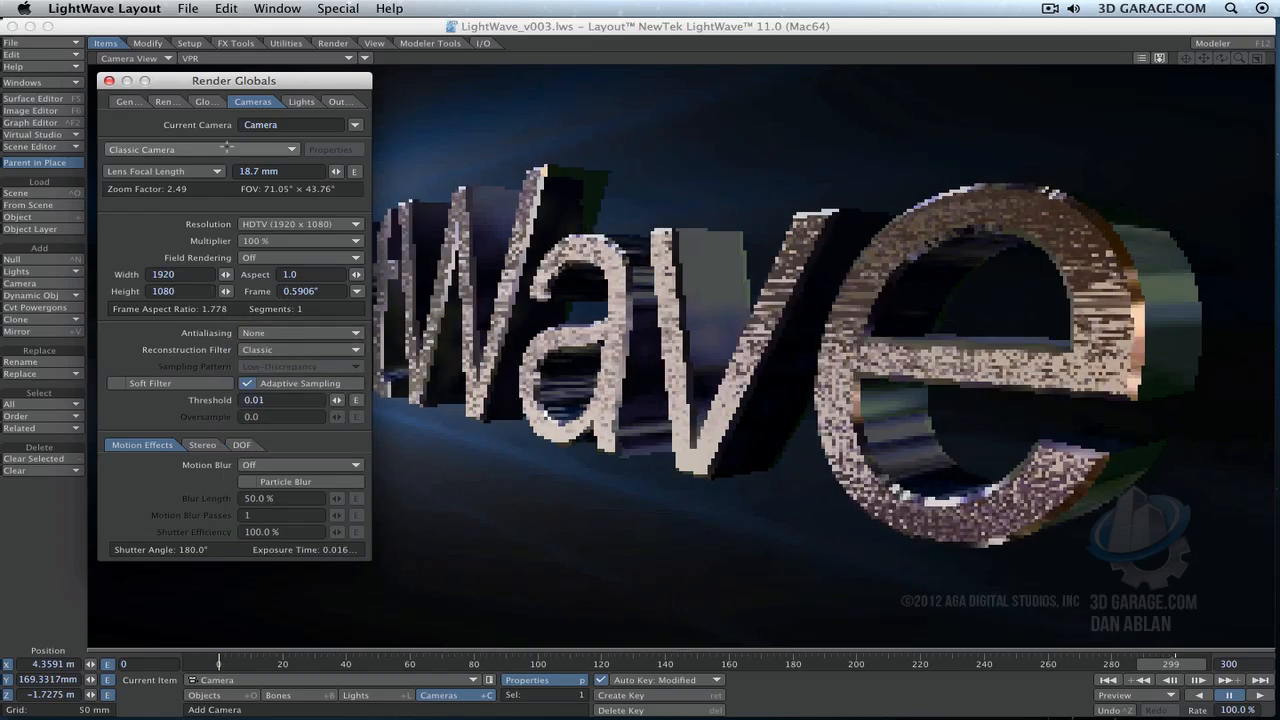
# Try the Orthographic Camera type and return the camera to Perspective Camera
pyautogui.click(228, 148)
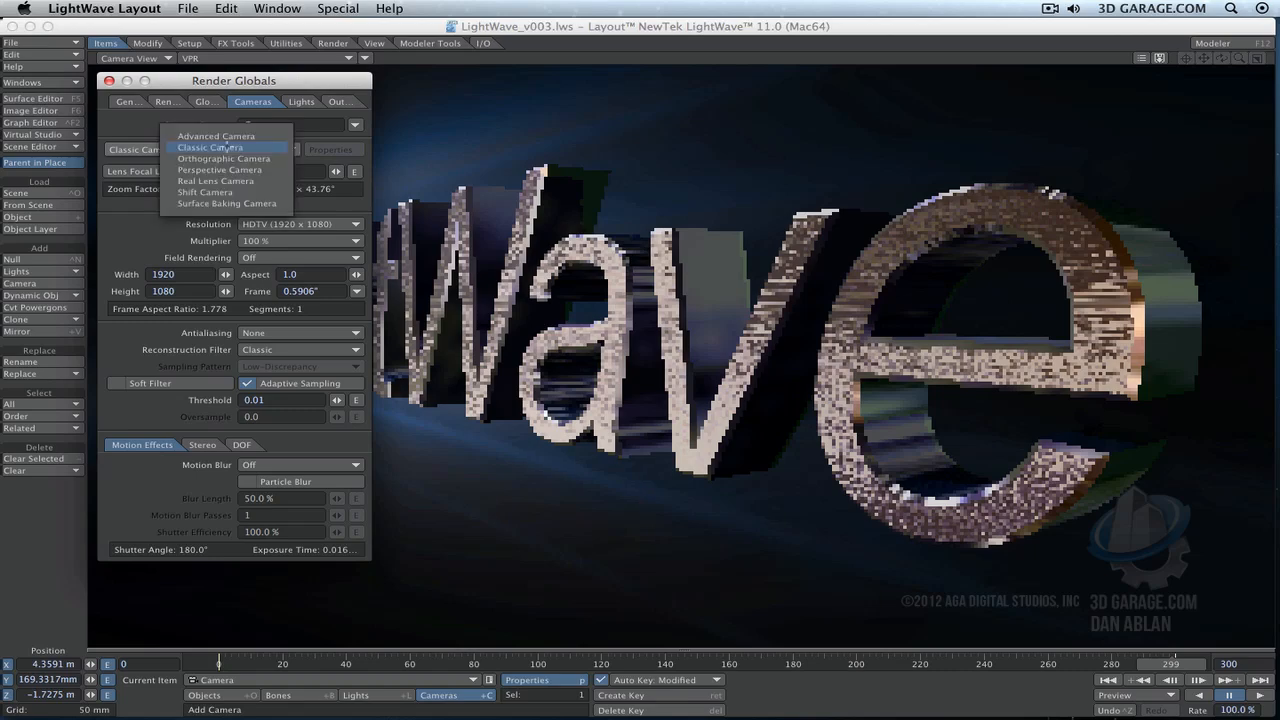
pyautogui.click(258, 158)
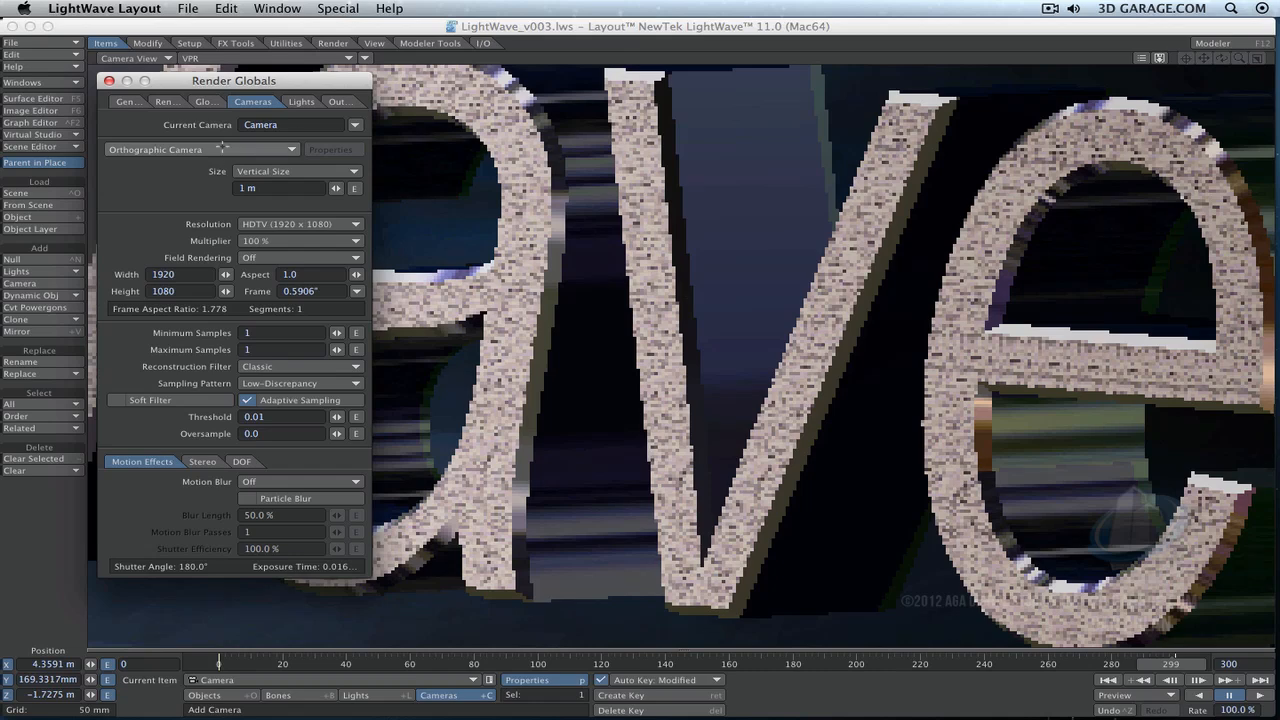
pyautogui.click(261, 151)
pyautogui.click(240, 157)
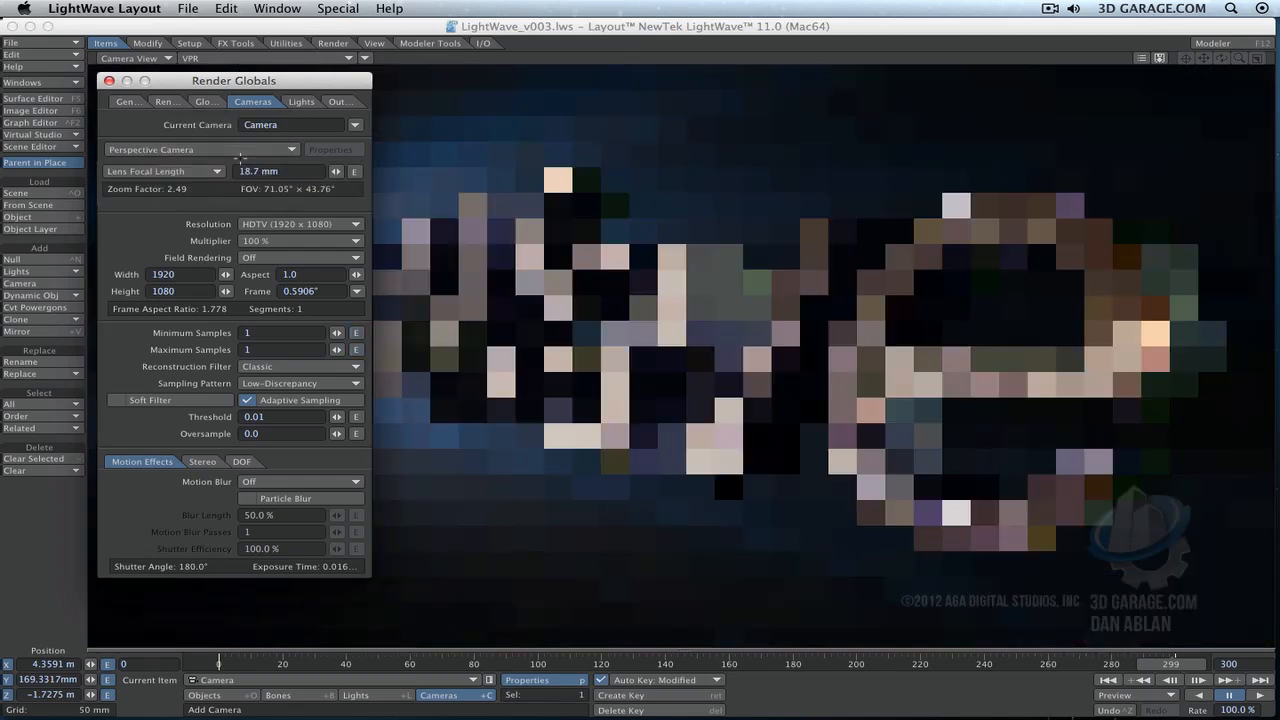
# Switch the camera type to Real Lens Camera and review its zoom type options, keeping Lens Focal Length
pyautogui.click(240, 154)
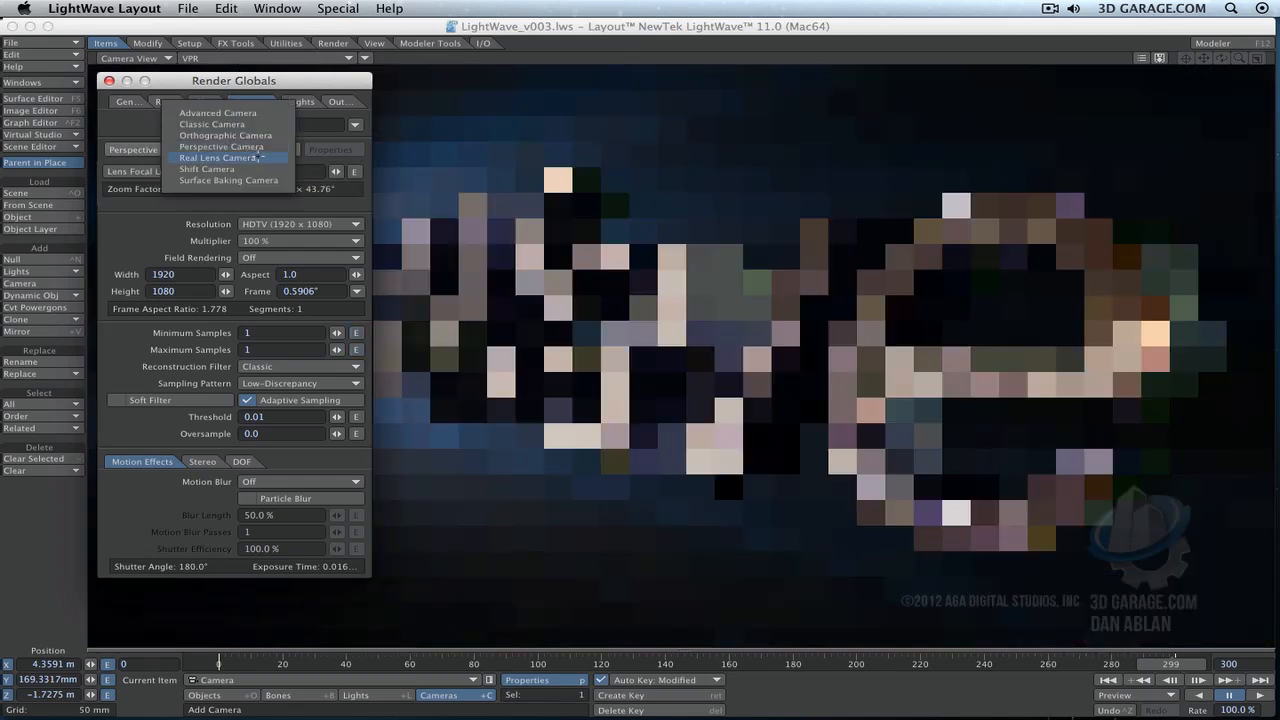
pyautogui.click(260, 154)
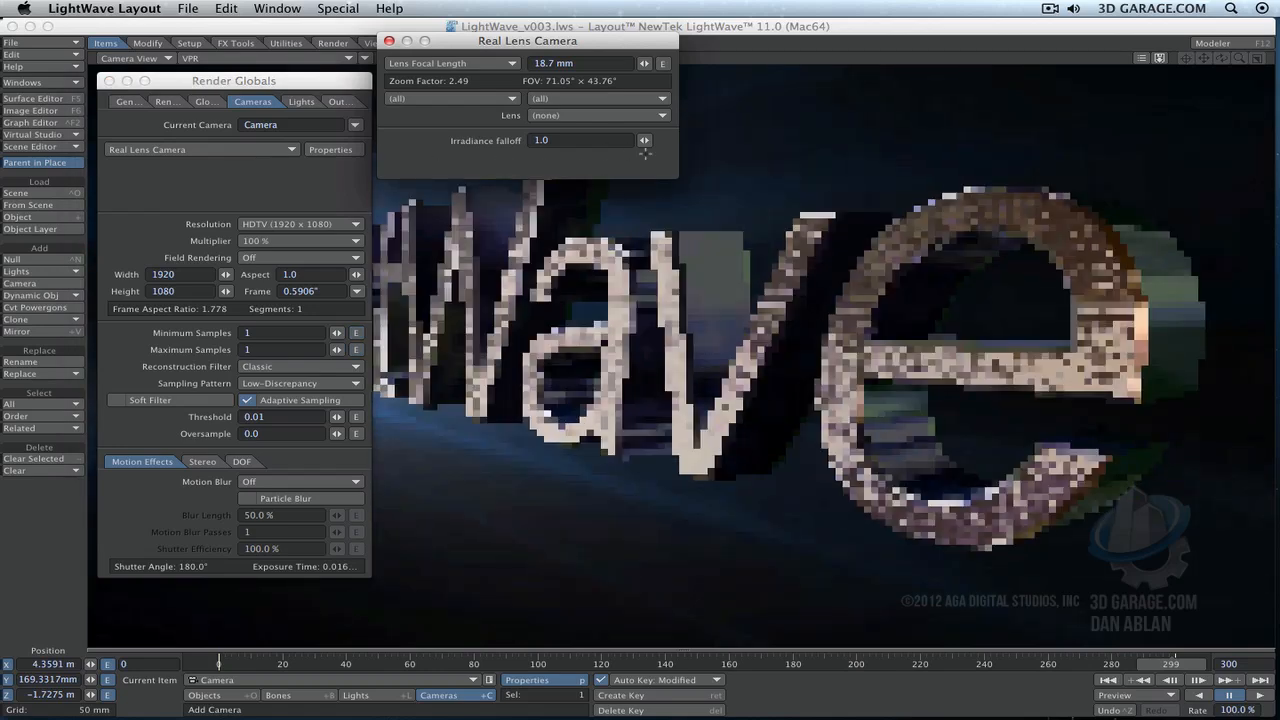
pyautogui.click(512, 63)
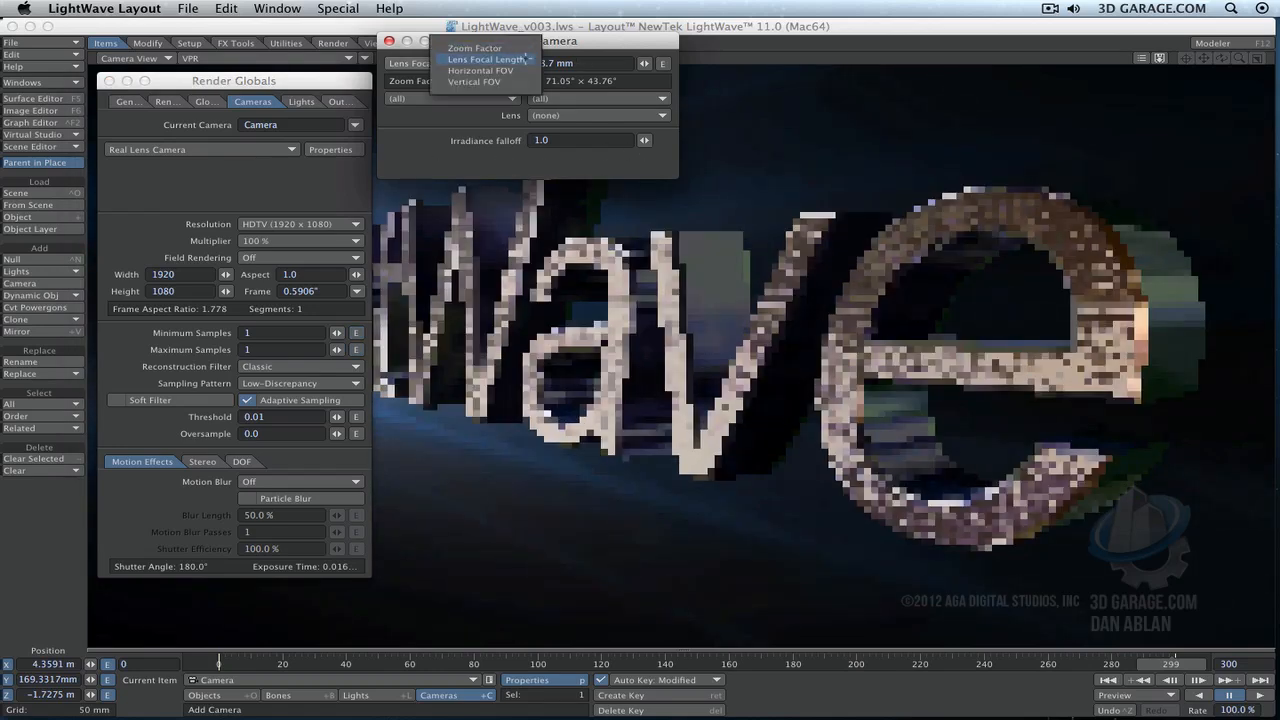
pyautogui.click(486, 59)
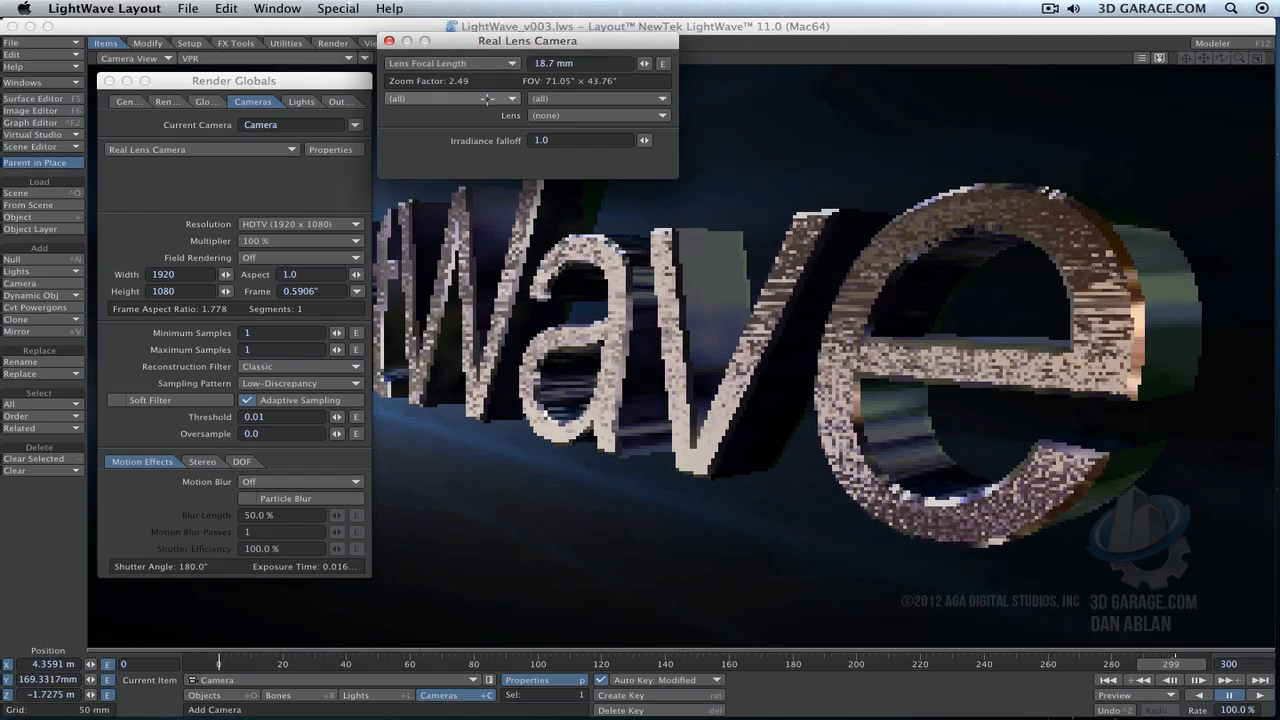
pyautogui.click(502, 64)
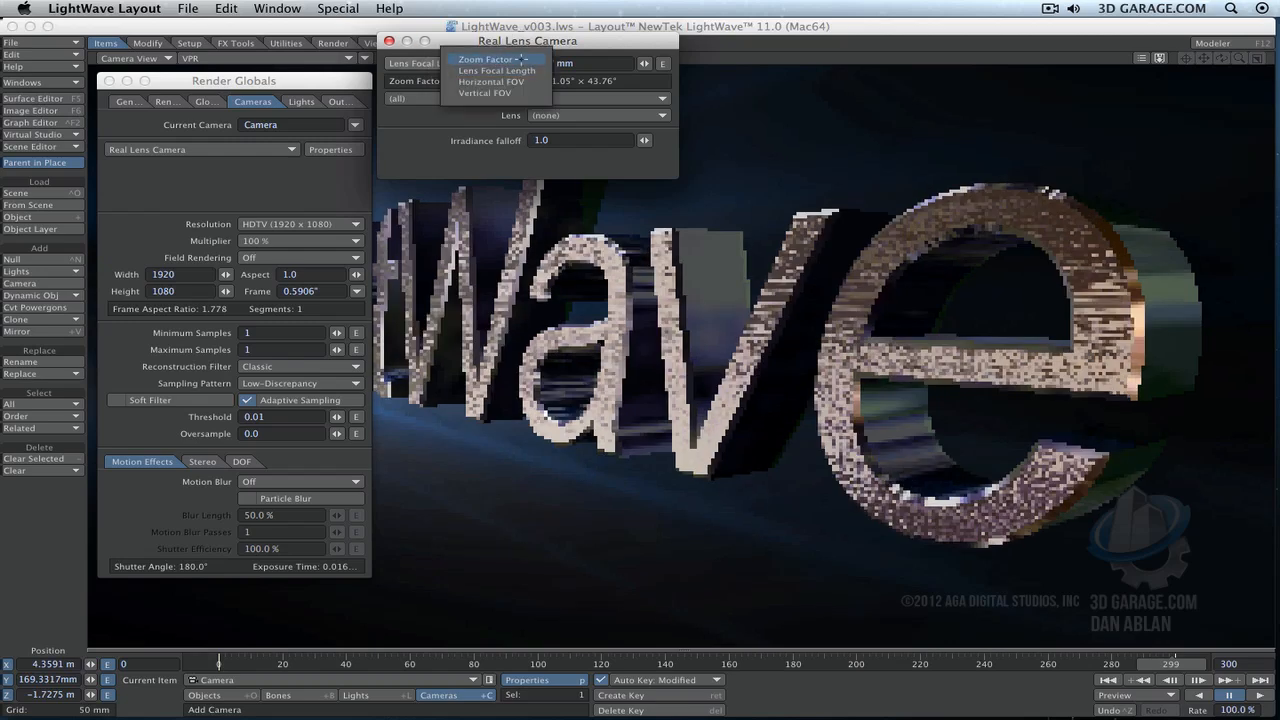
pyautogui.click(522, 69)
# Set the real lens camera to Nikon SLR with 35mm film: full frame, browse its lens list, and close the properties
pyautogui.click(490, 98)
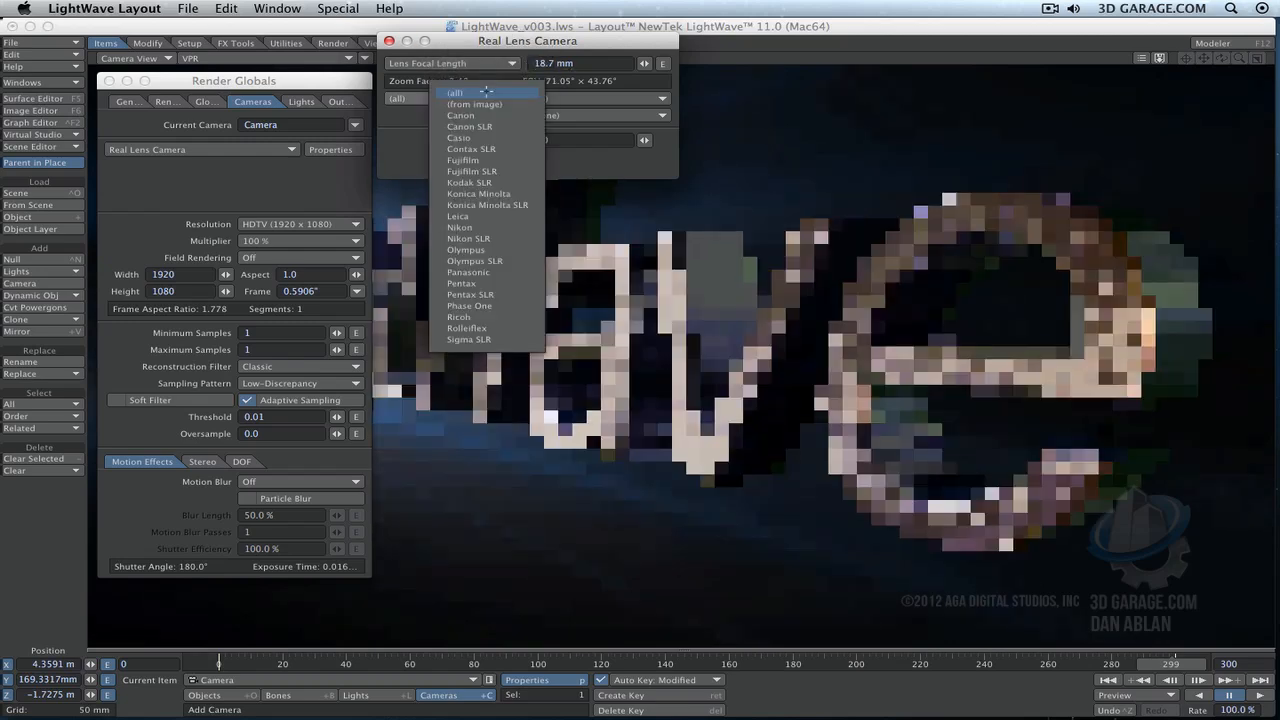
pyautogui.click(508, 238)
pyautogui.click(592, 98)
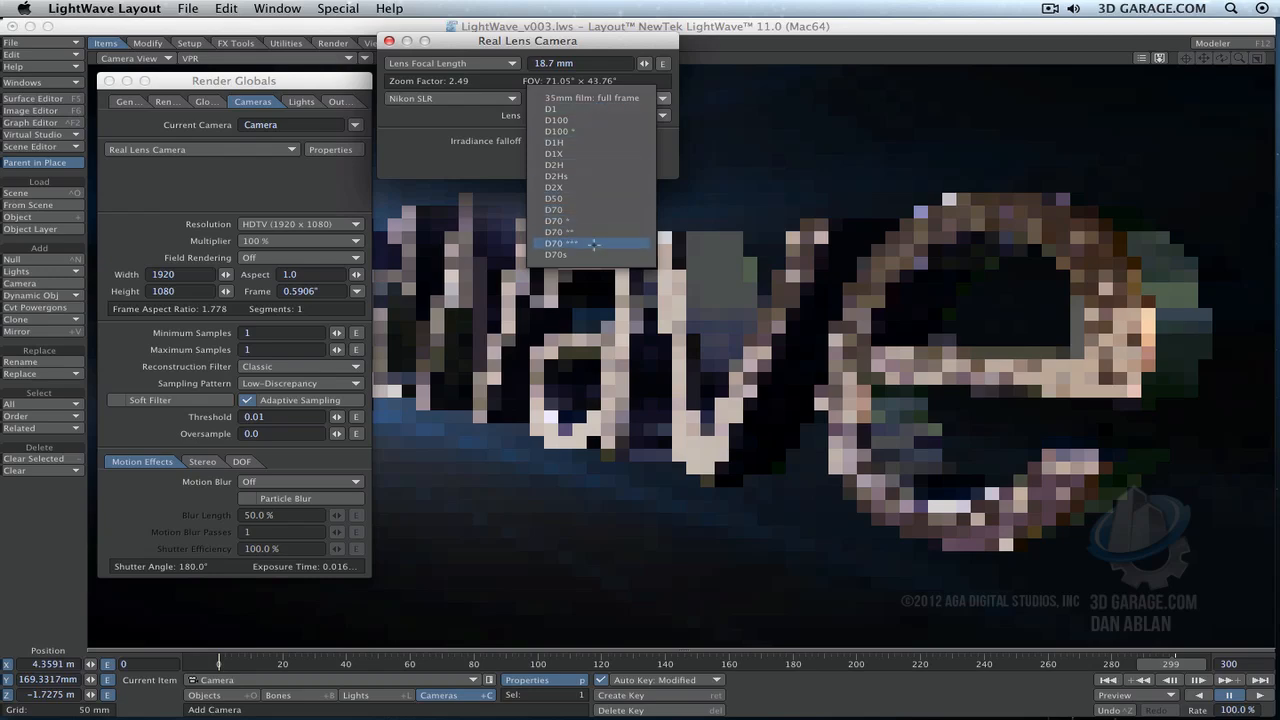
pyautogui.click(575, 98)
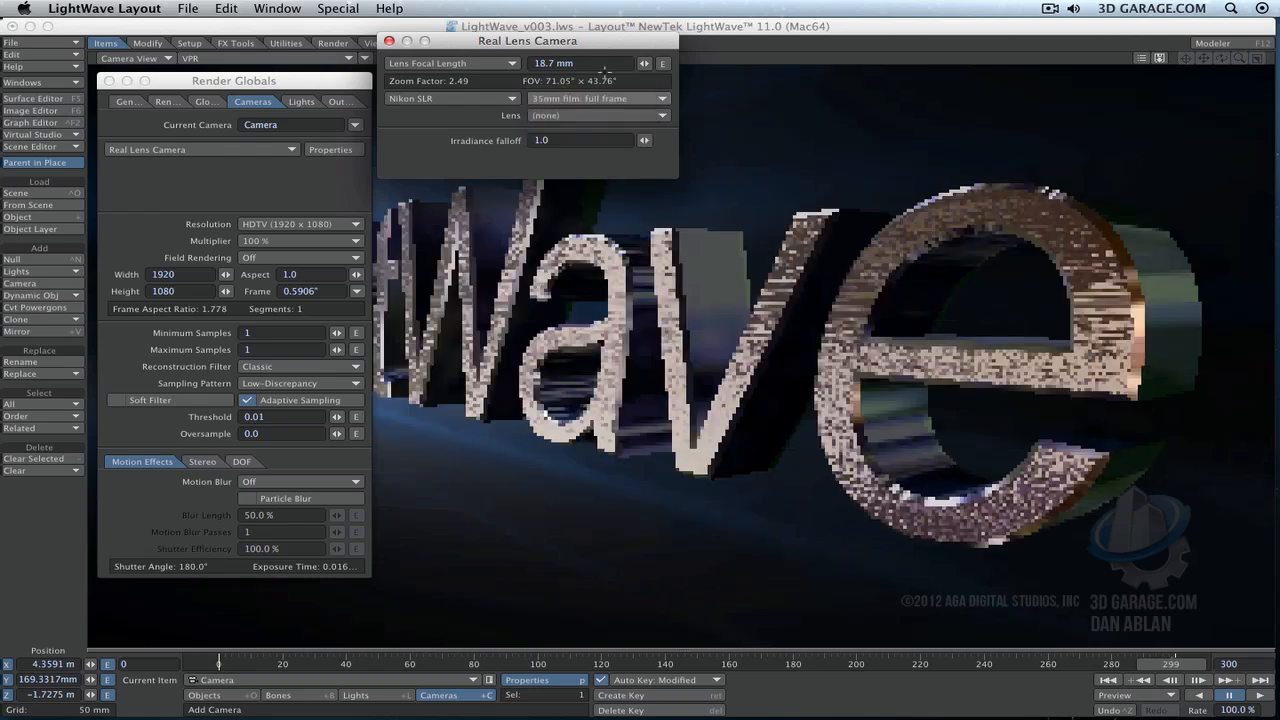
pyautogui.click(570, 115)
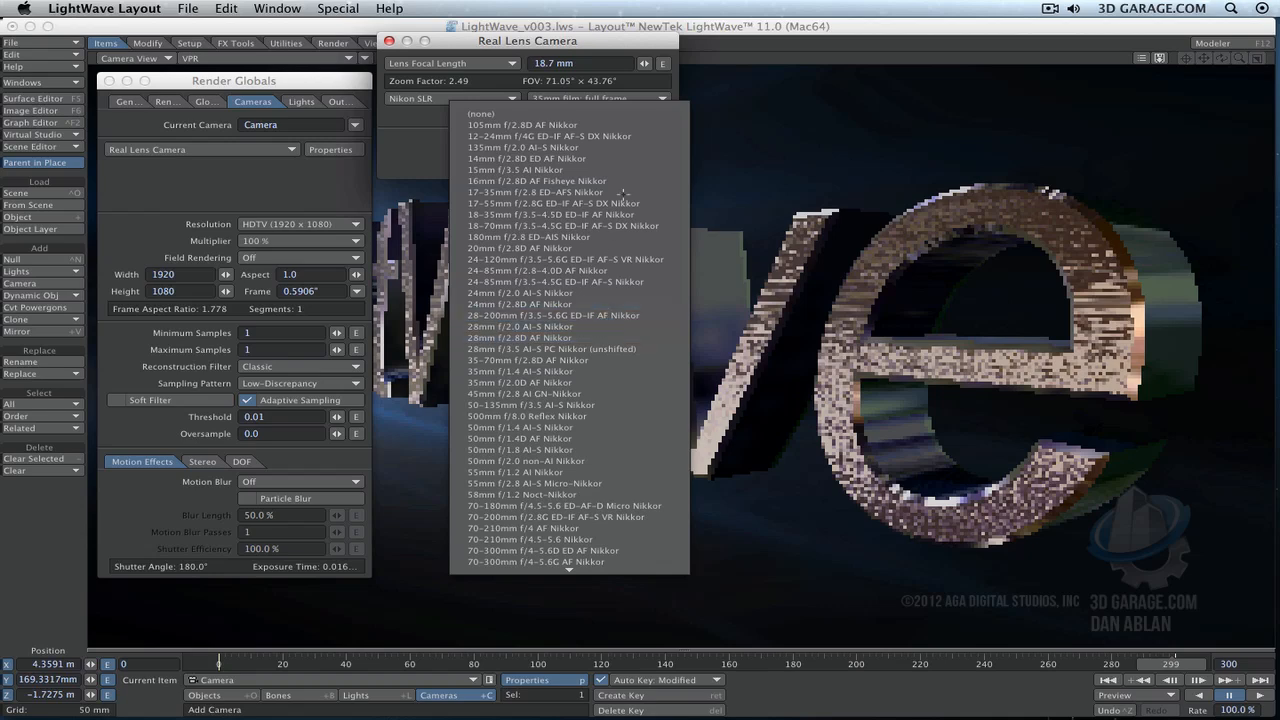
pyautogui.click(508, 90)
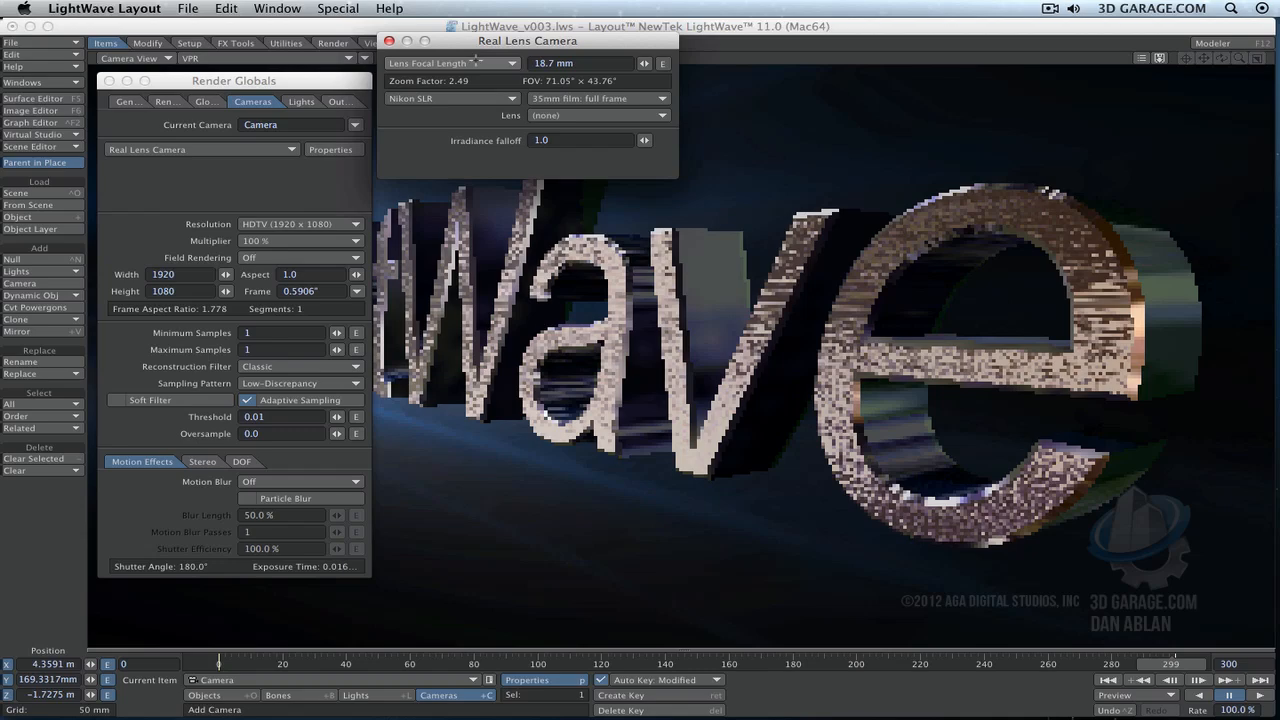
pyautogui.click(476, 62)
pyautogui.click(476, 60)
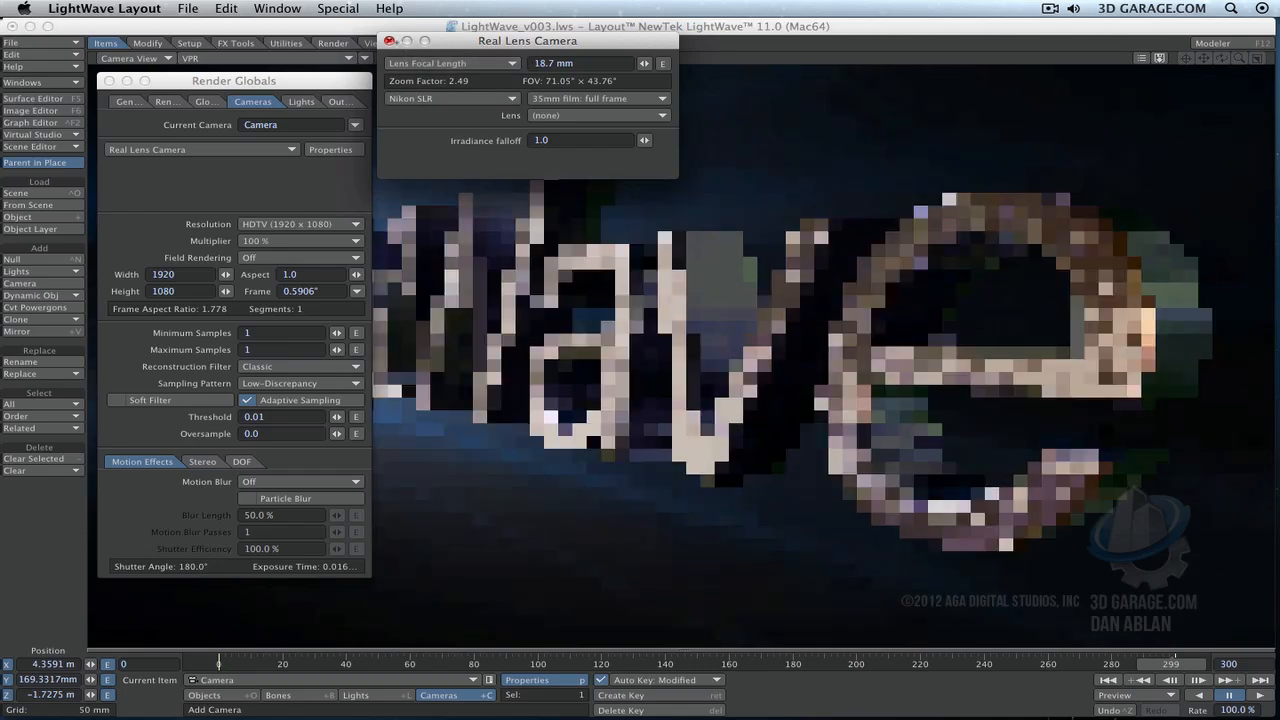
pyautogui.click(390, 41)
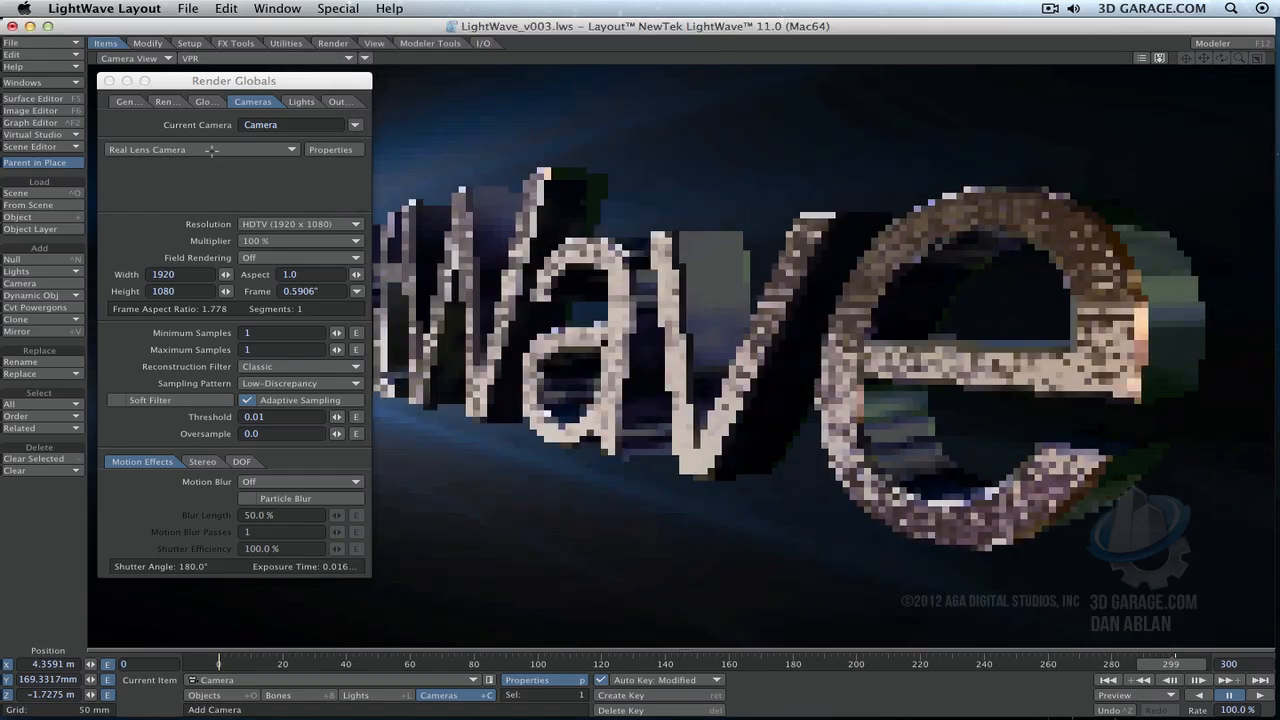
# Switch the camera type to Shift Camera, set its focus item to LightWaveFont, and close the properties
pyautogui.click(211, 150)
pyautogui.click(212, 164)
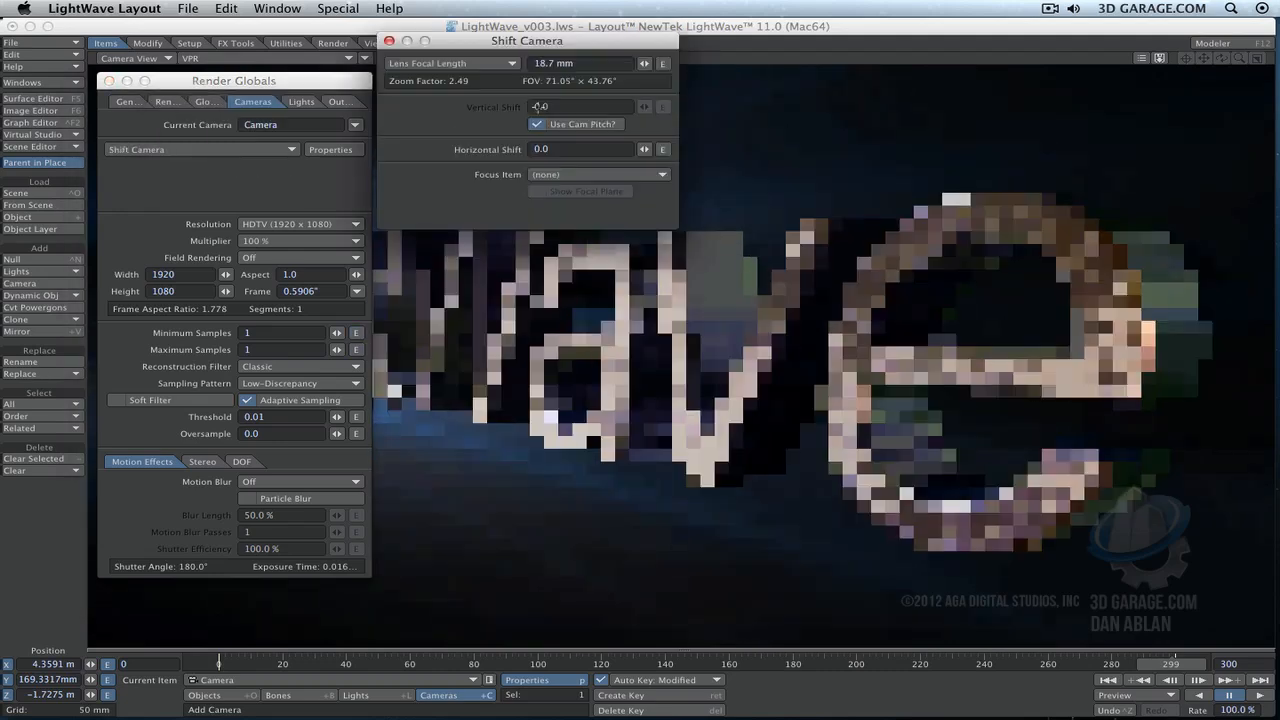
pyautogui.moveTo(531, 40); pyautogui.dragTo(537, 143)
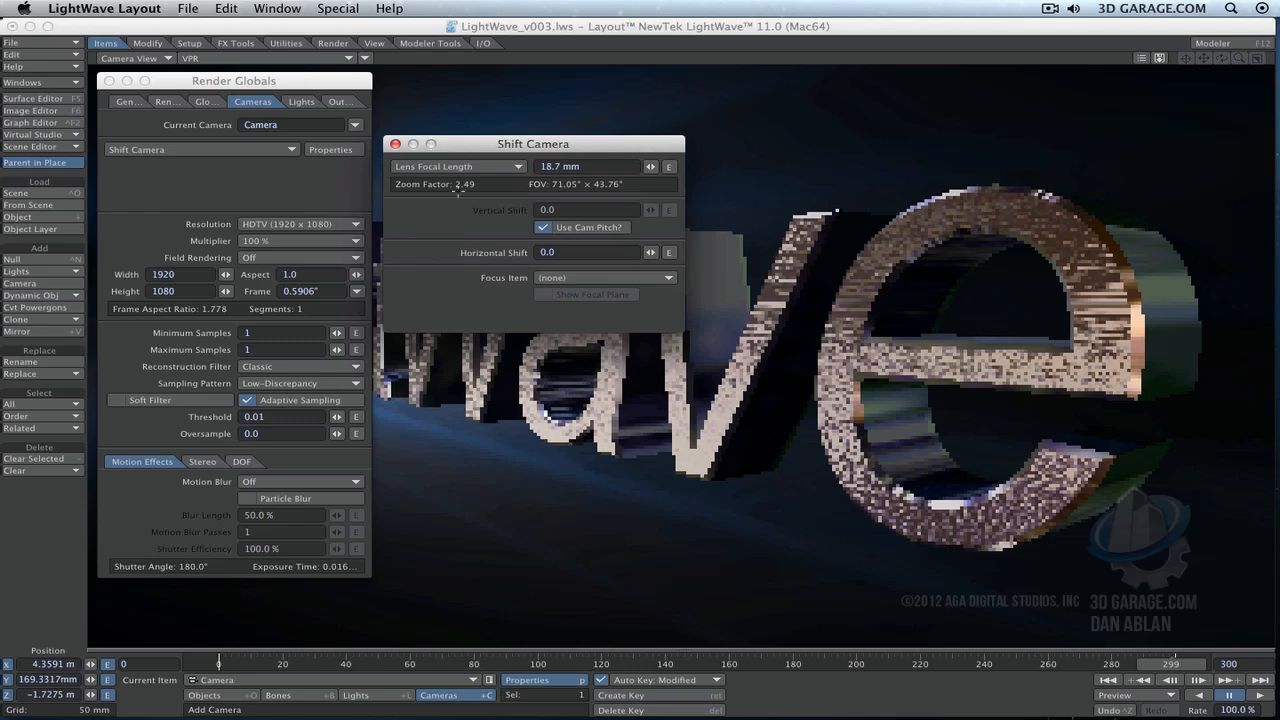
pyautogui.click(587, 278)
pyautogui.click(580, 292)
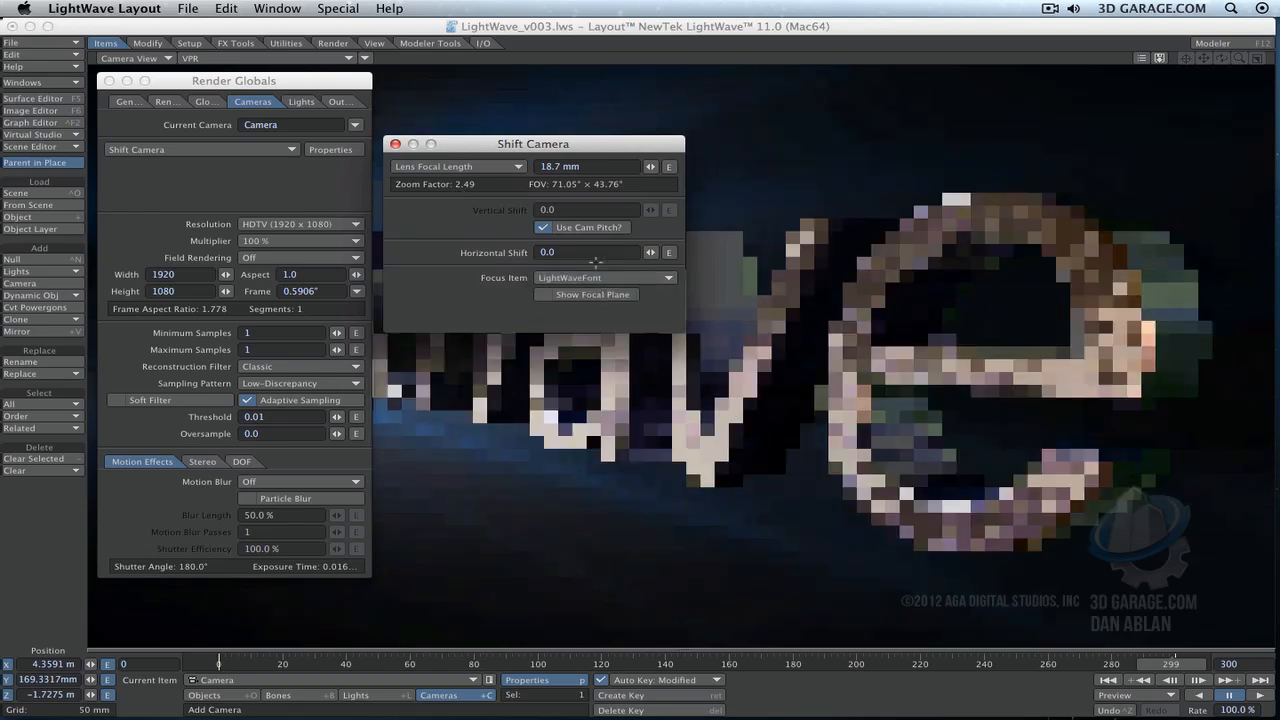
pyautogui.click(395, 144)
# Switch the camera type to Surface Baking Camera, review its UV baking properties, and close them
pyautogui.click(290, 149)
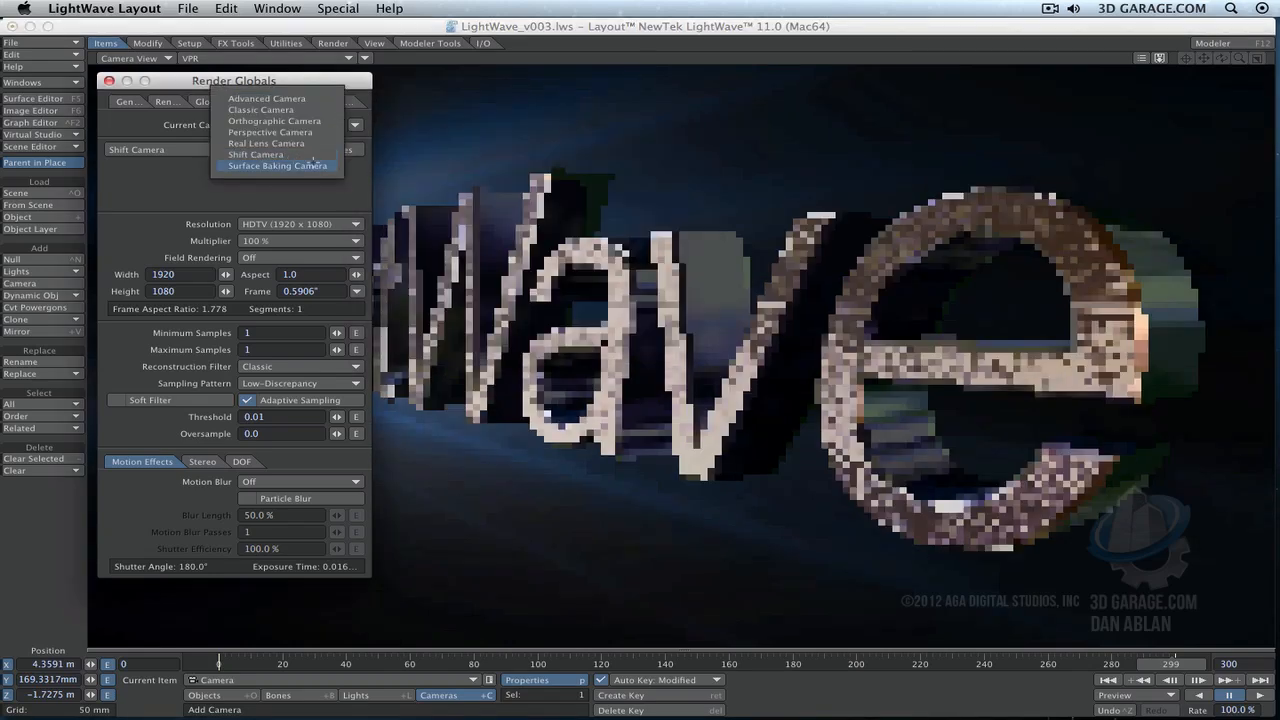
pyautogui.click(300, 165)
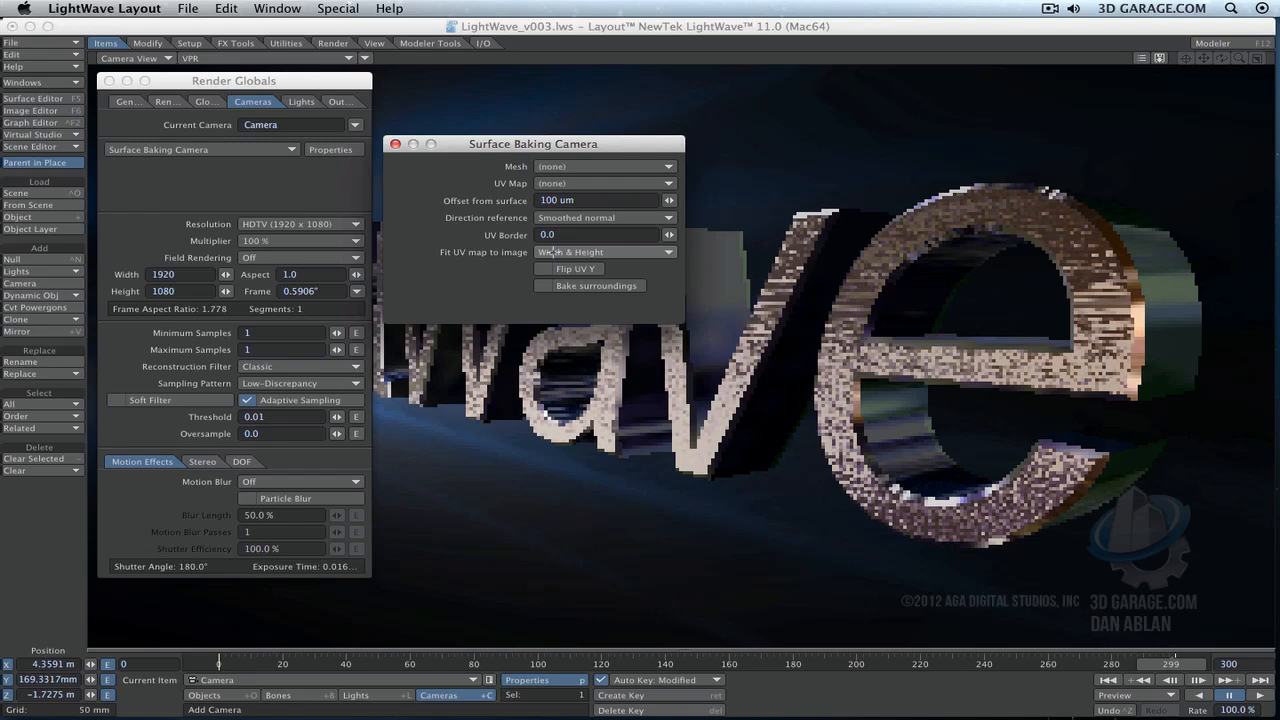
pyautogui.click(395, 144)
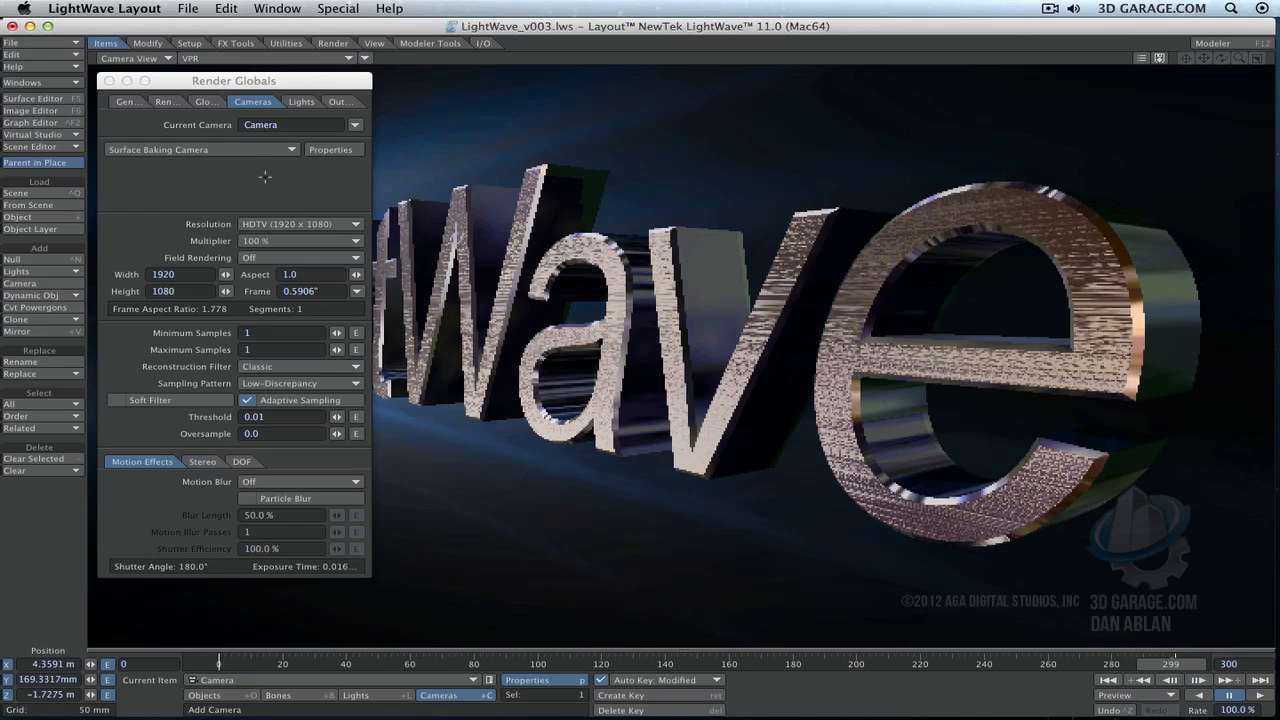
# Set the camera type to Perspective Camera and the resolution to HDTV (1920 x 1080)
pyautogui.click(260, 150)
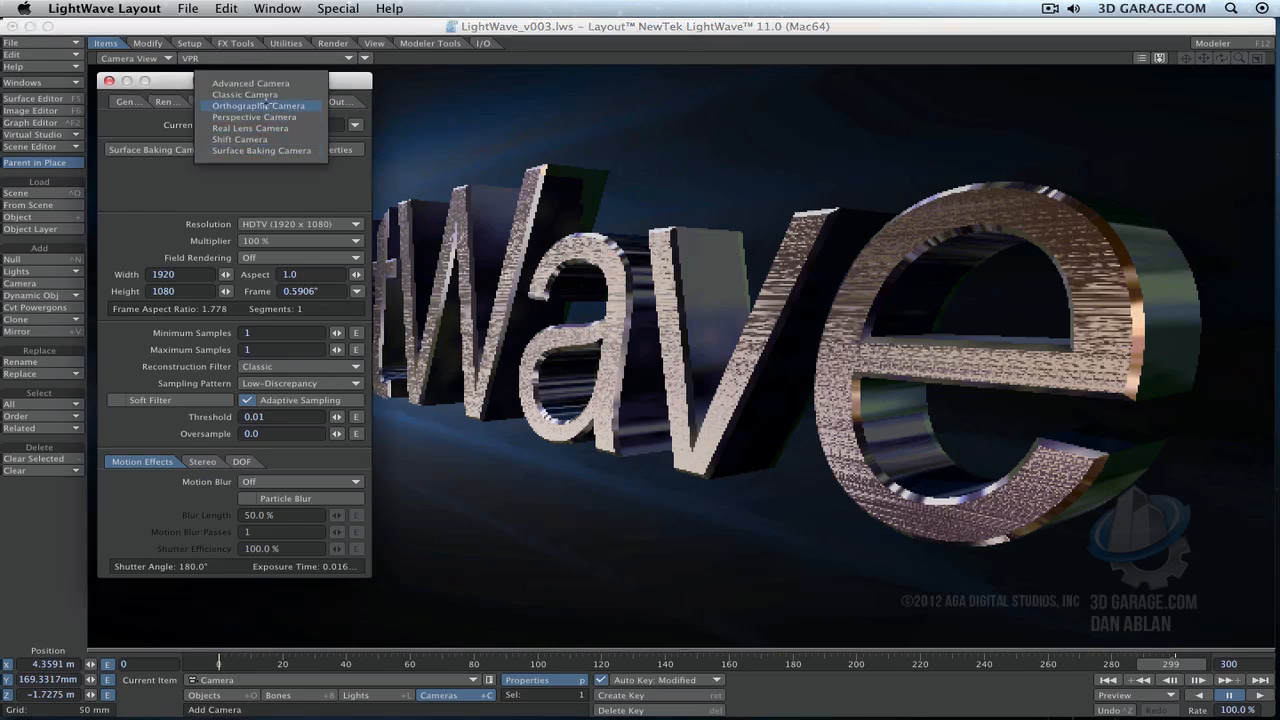
pyautogui.click(266, 117)
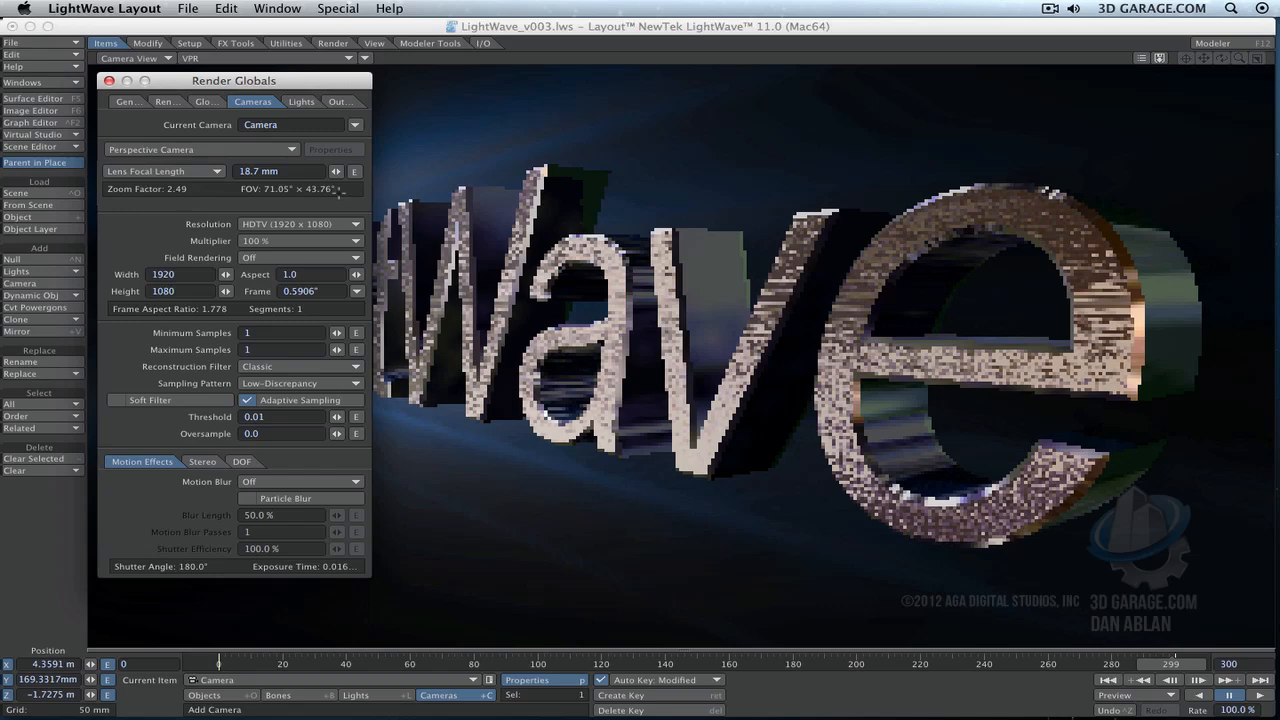
pyautogui.click(310, 225)
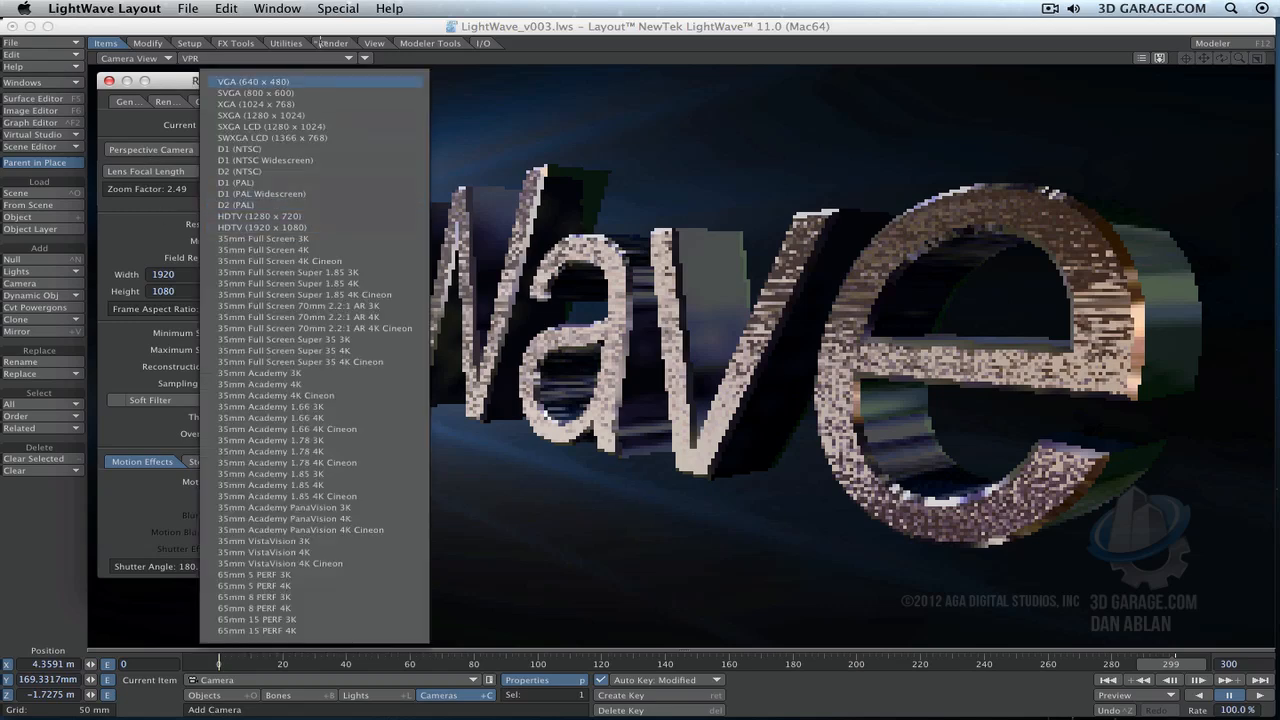
pyautogui.click(322, 227)
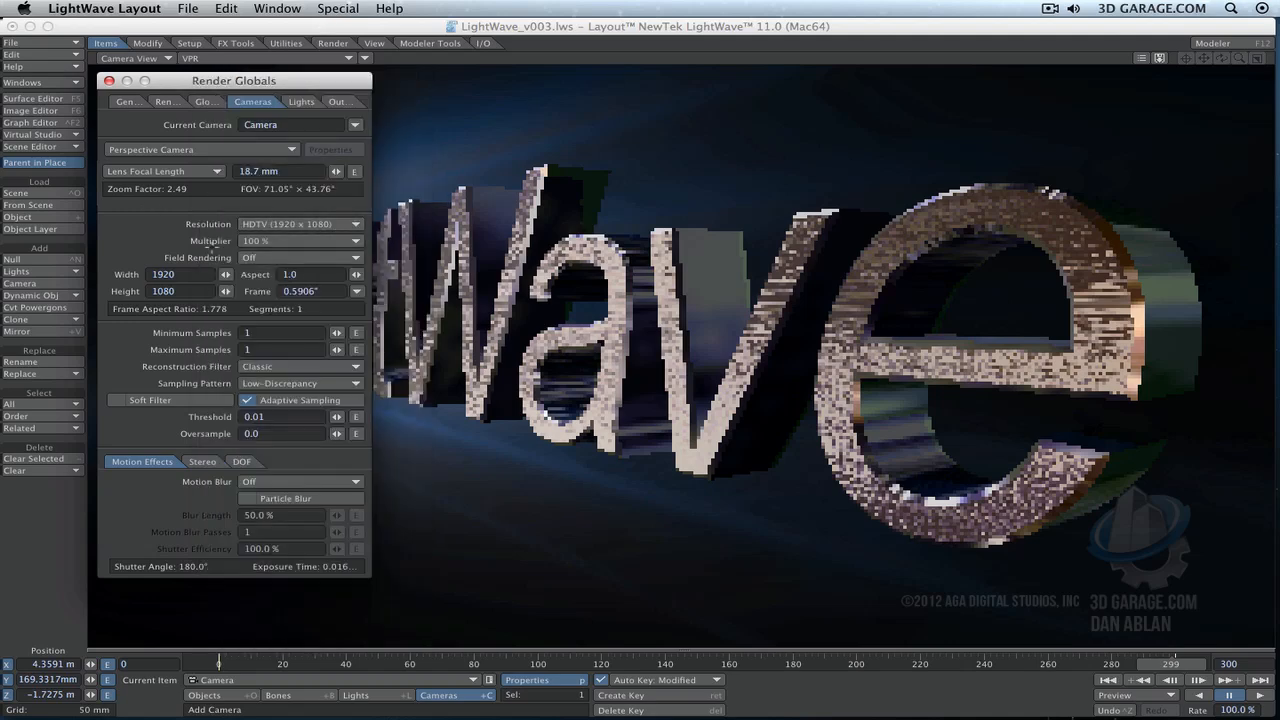
# Try the resolution multiplier at 50 % and reduce it further to 25 %
pyautogui.click(286, 241)
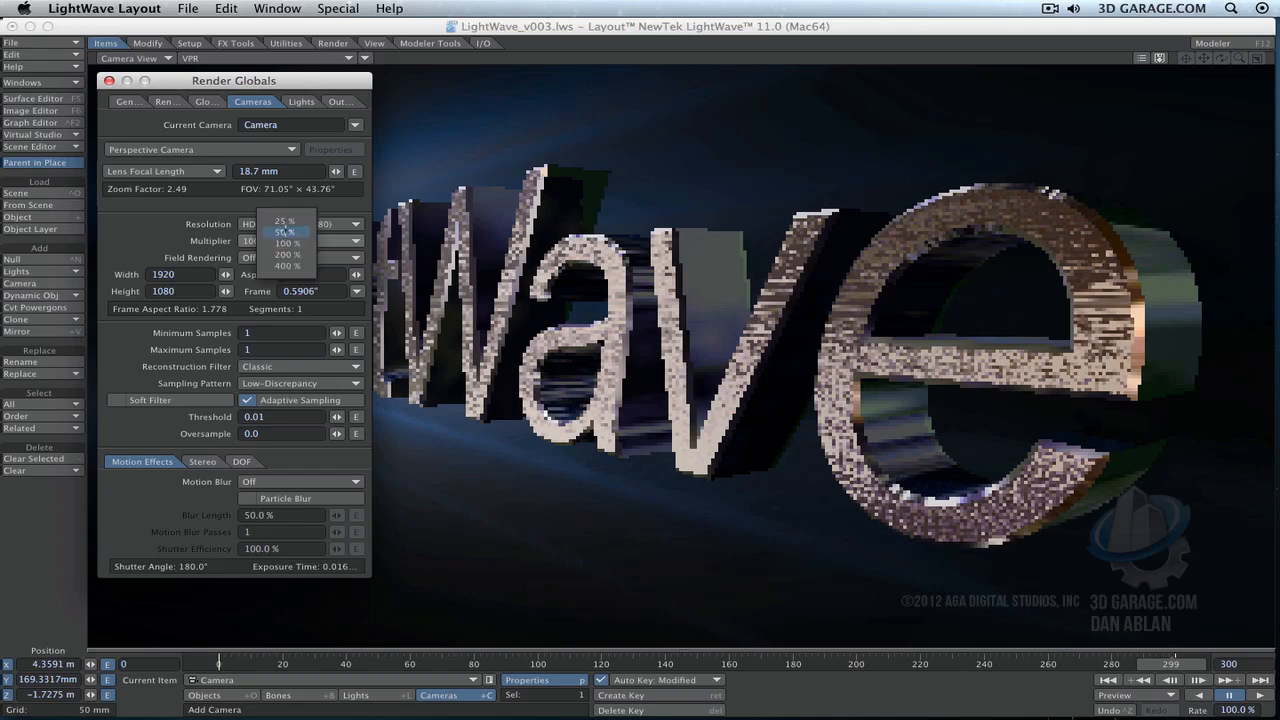
pyautogui.click(286, 228)
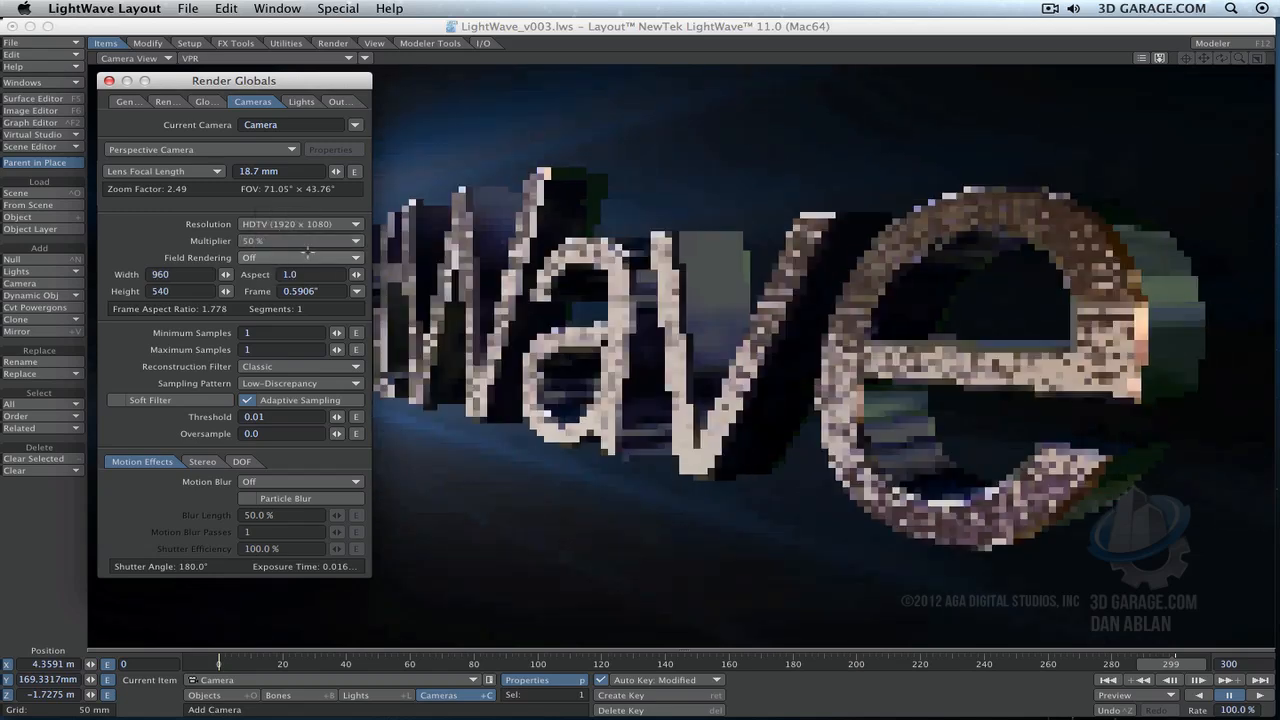
pyautogui.click(305, 242)
pyautogui.click(300, 226)
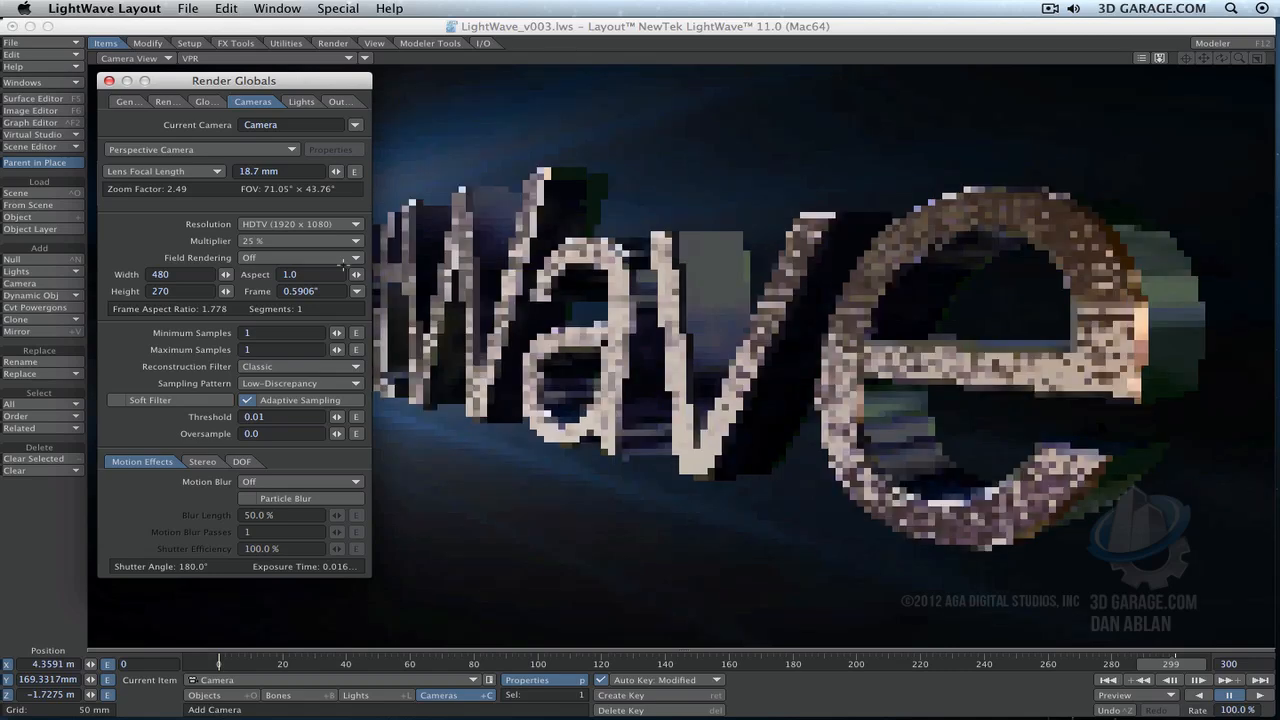
# Render the current frame at the reduced resolution, finish the render, and move the rendered image beside the camera settings
pyautogui.press('F9')
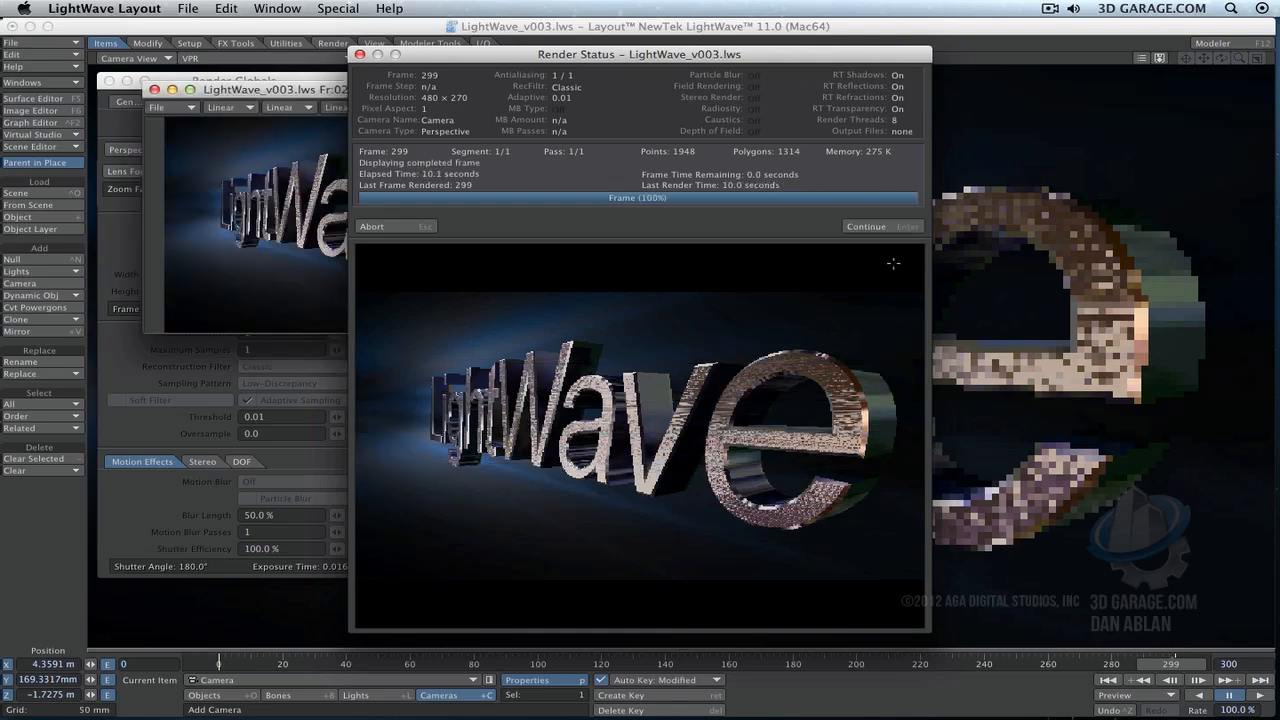
pyautogui.click(890, 226)
pyautogui.moveTo(505, 89); pyautogui.dragTo(855, 66)
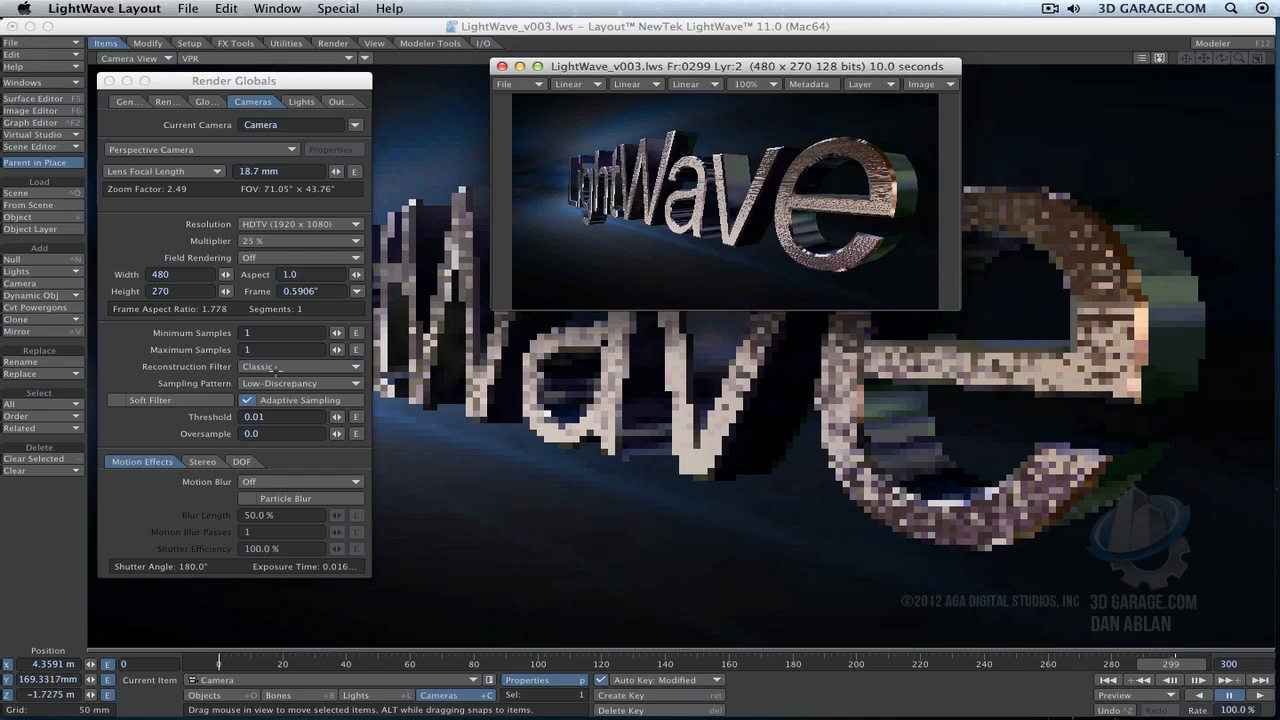
# Set the camera's antialiasing to 9 minimum samples and 18 maximum samples
pyautogui.click(282, 333)
pyautogui.doubleClick(282, 333)
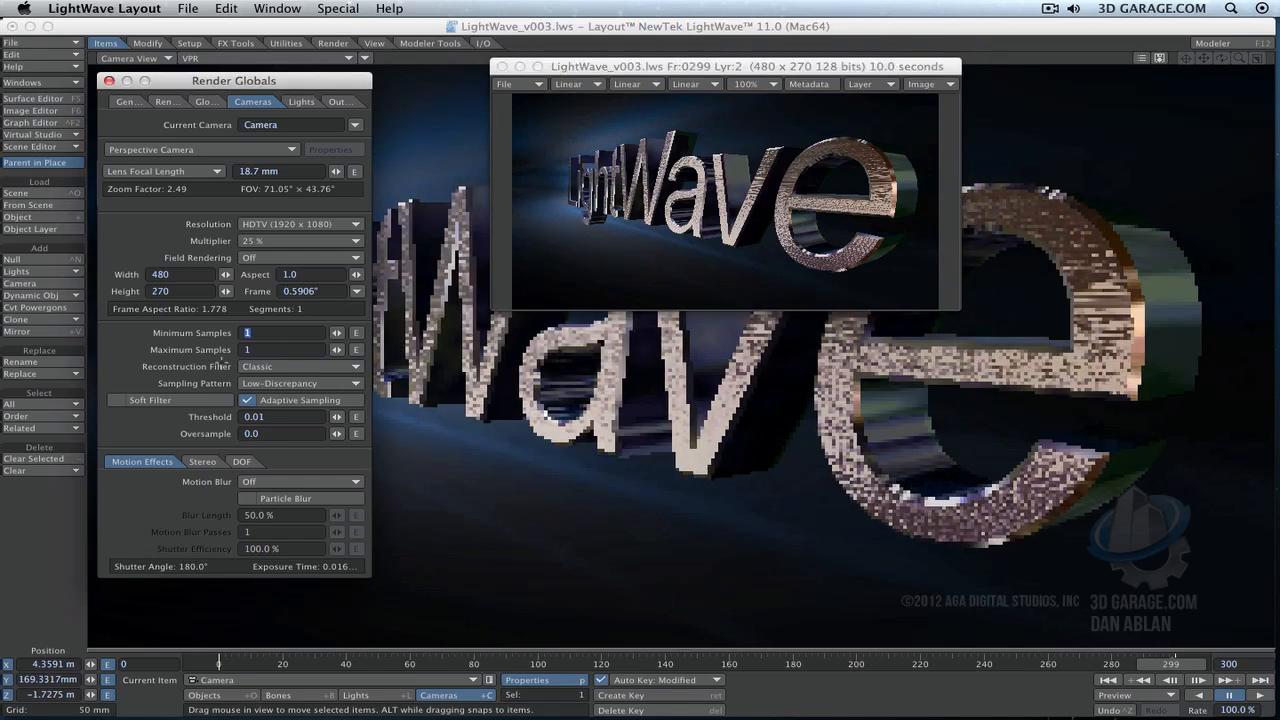
pyautogui.write('9')
pyautogui.press('Tab')
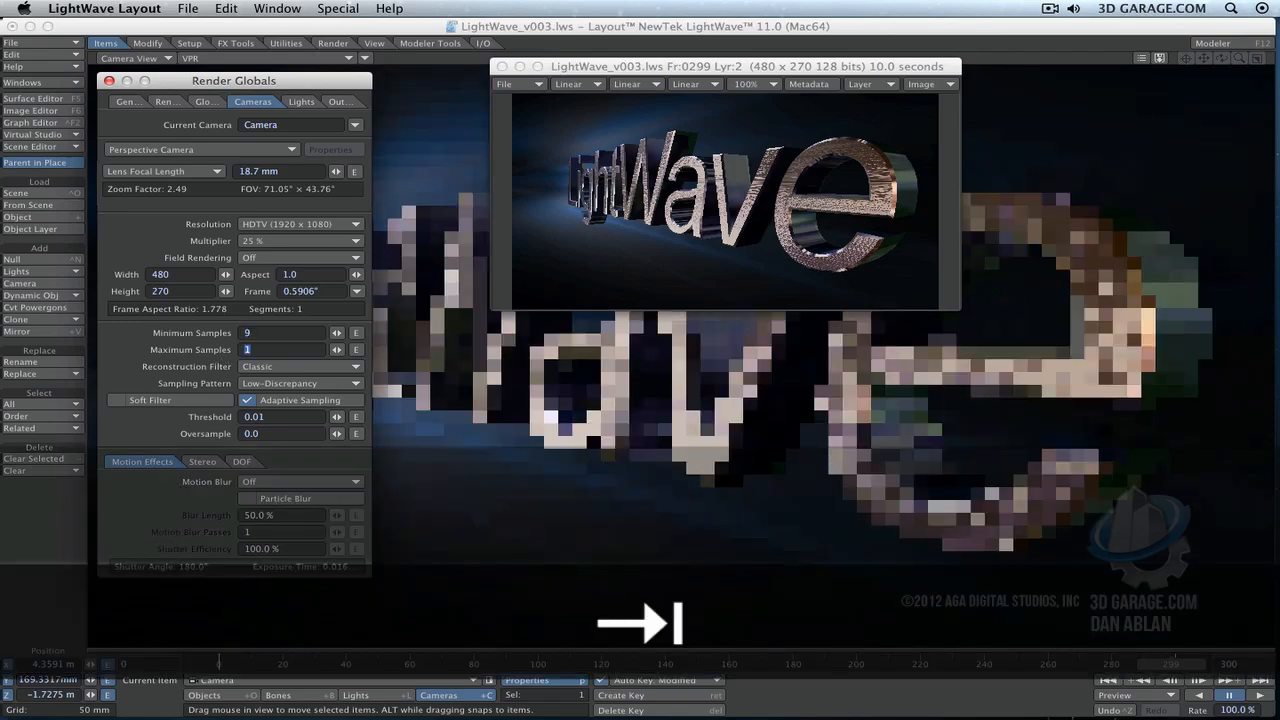
pyautogui.write('18')
pyautogui.press('Return')
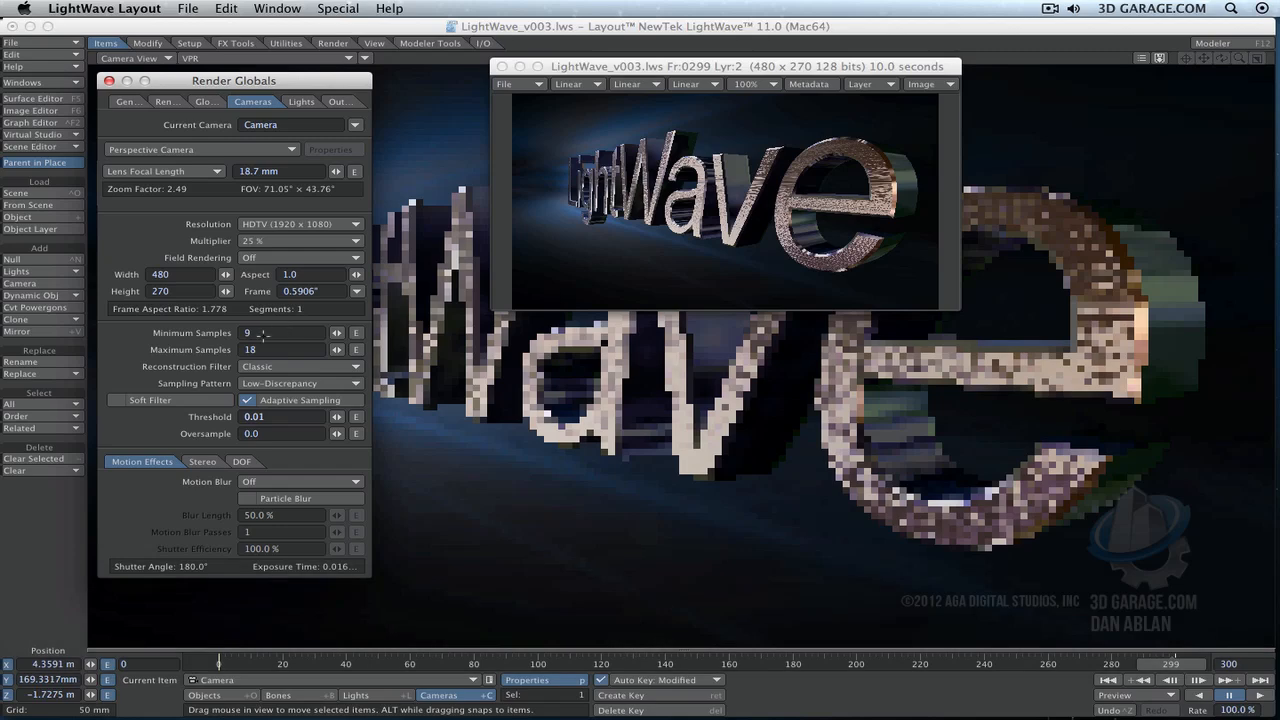
# Render frame 299 with the new sample settings, moving the previous render out of the way, and finish the render
pyautogui.moveTo(262, 335); pyautogui.dragTo(230, 337)
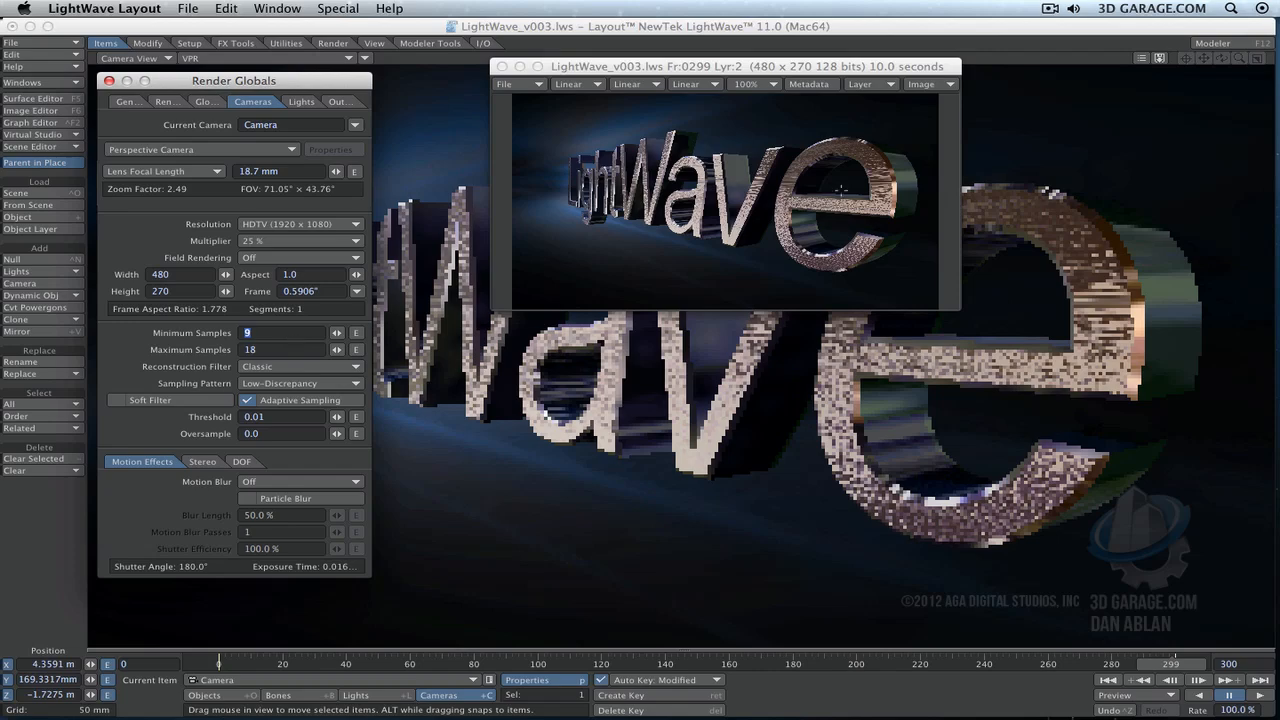
pyautogui.press('F8')
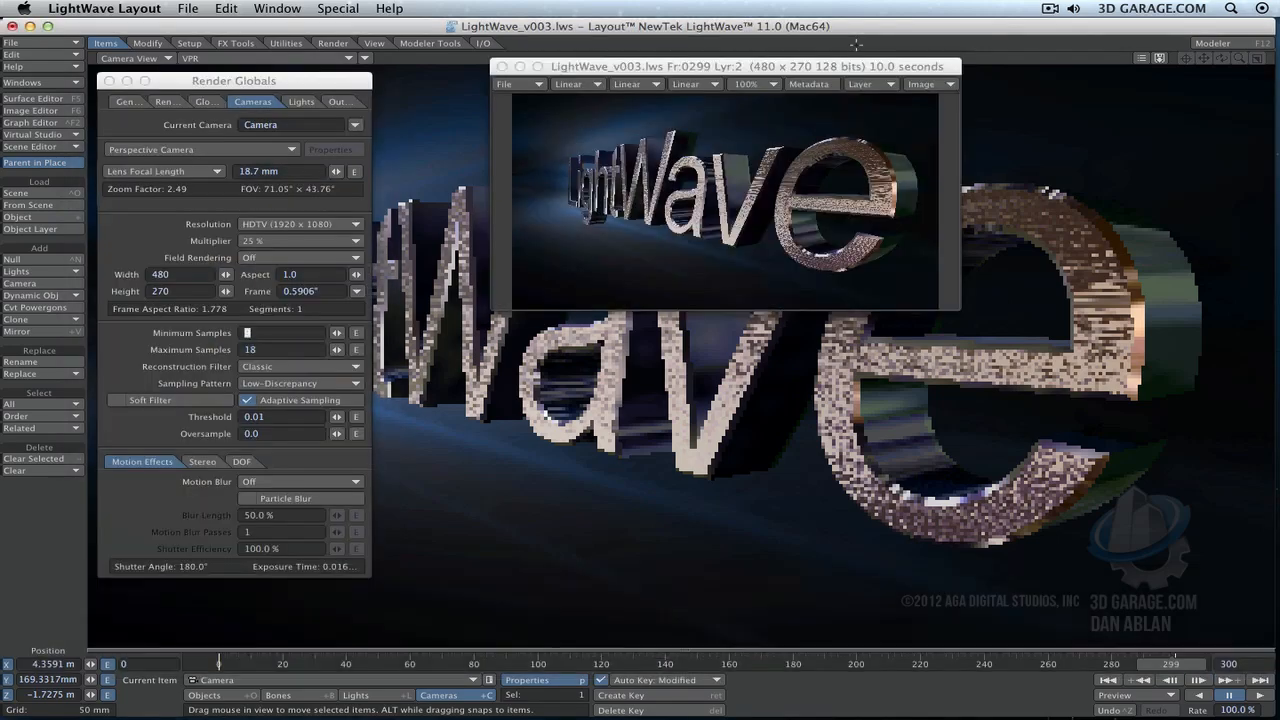
pyautogui.press('F9')
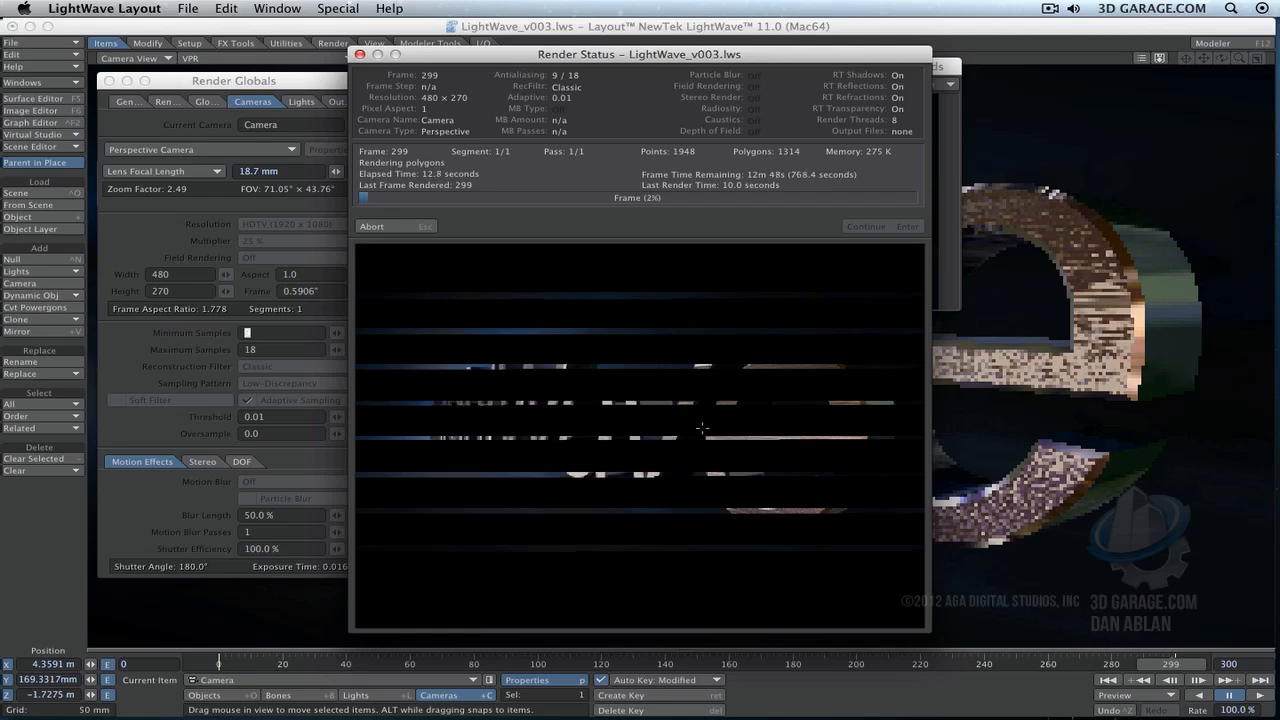
pyautogui.moveTo(947, 60); pyautogui.dragTo(1272, 40)
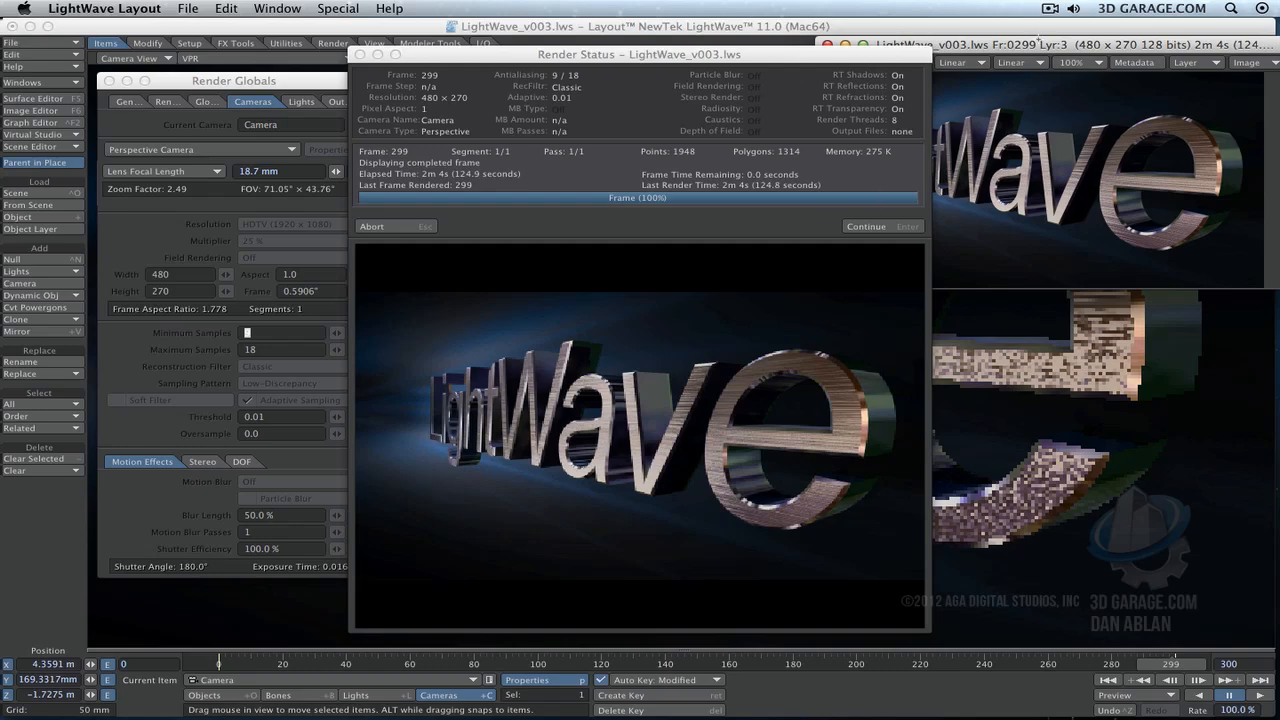
pyautogui.click(866, 226)
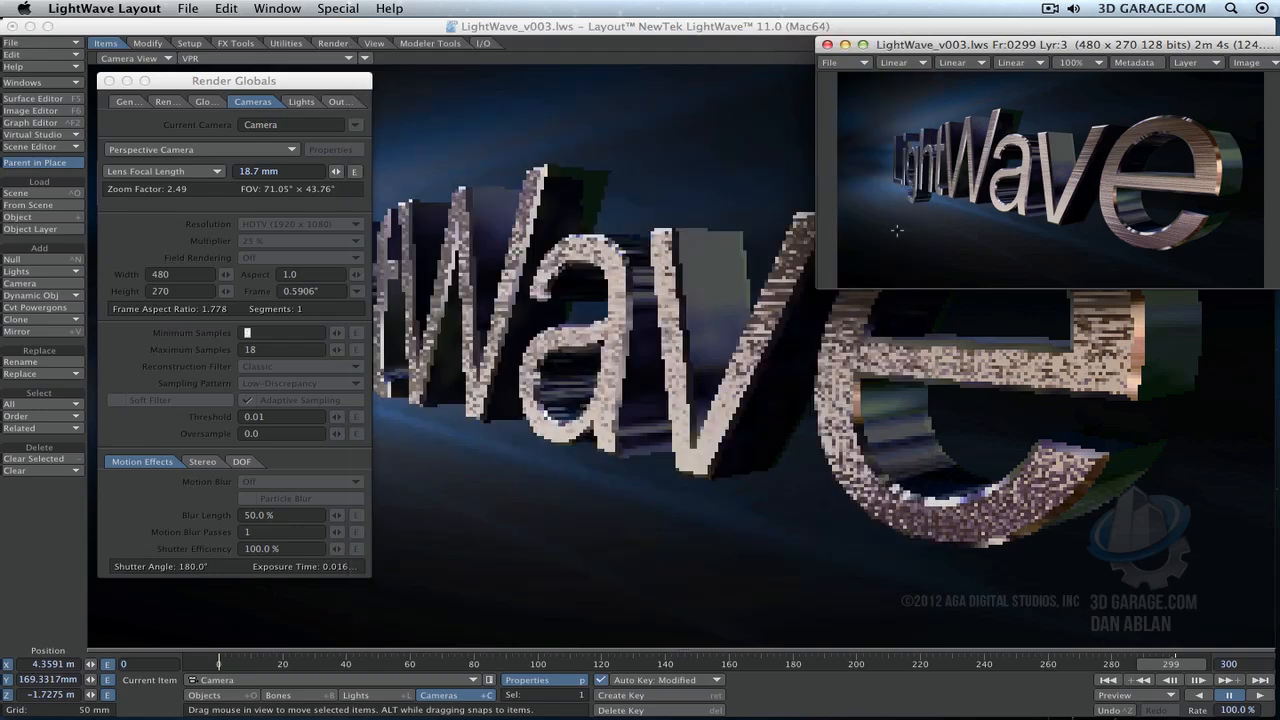
# Compare the antialiased and non-antialiased renders by alternating between layers 2 and 3, and close the image viewer
pyautogui.moveTo(930, 44); pyautogui.dragTo(556, 105)
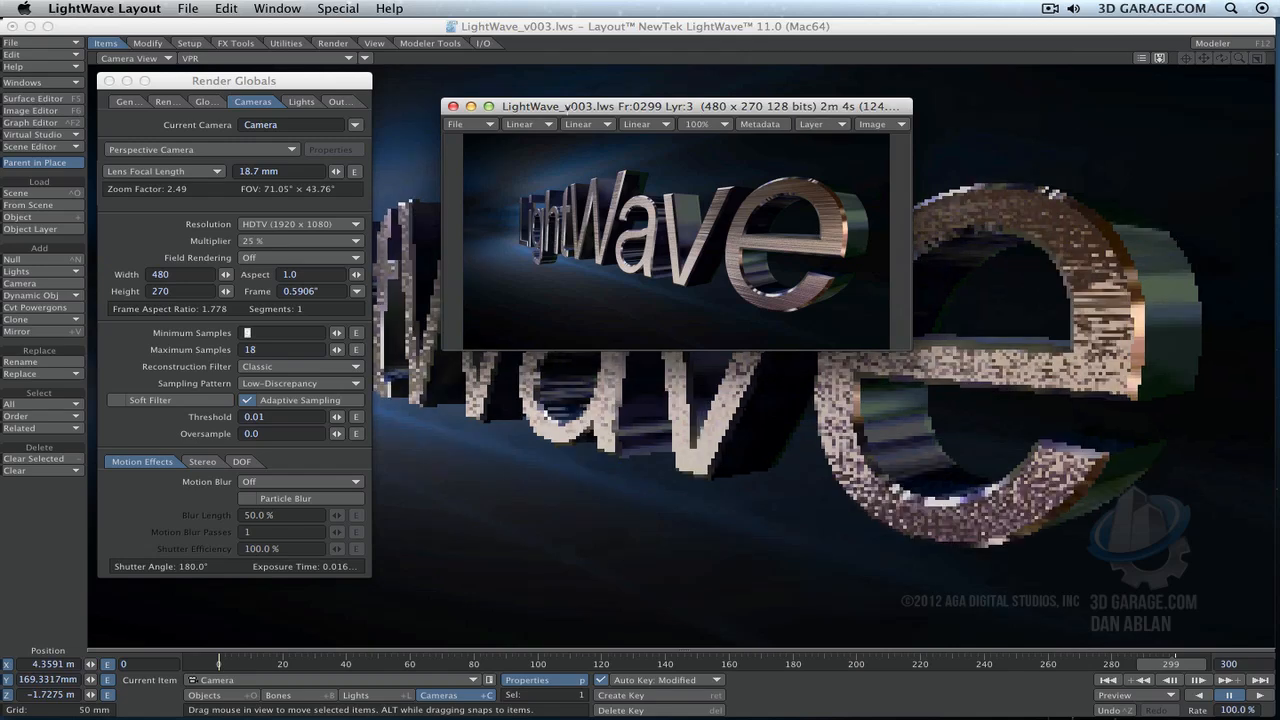
pyautogui.click(834, 125)
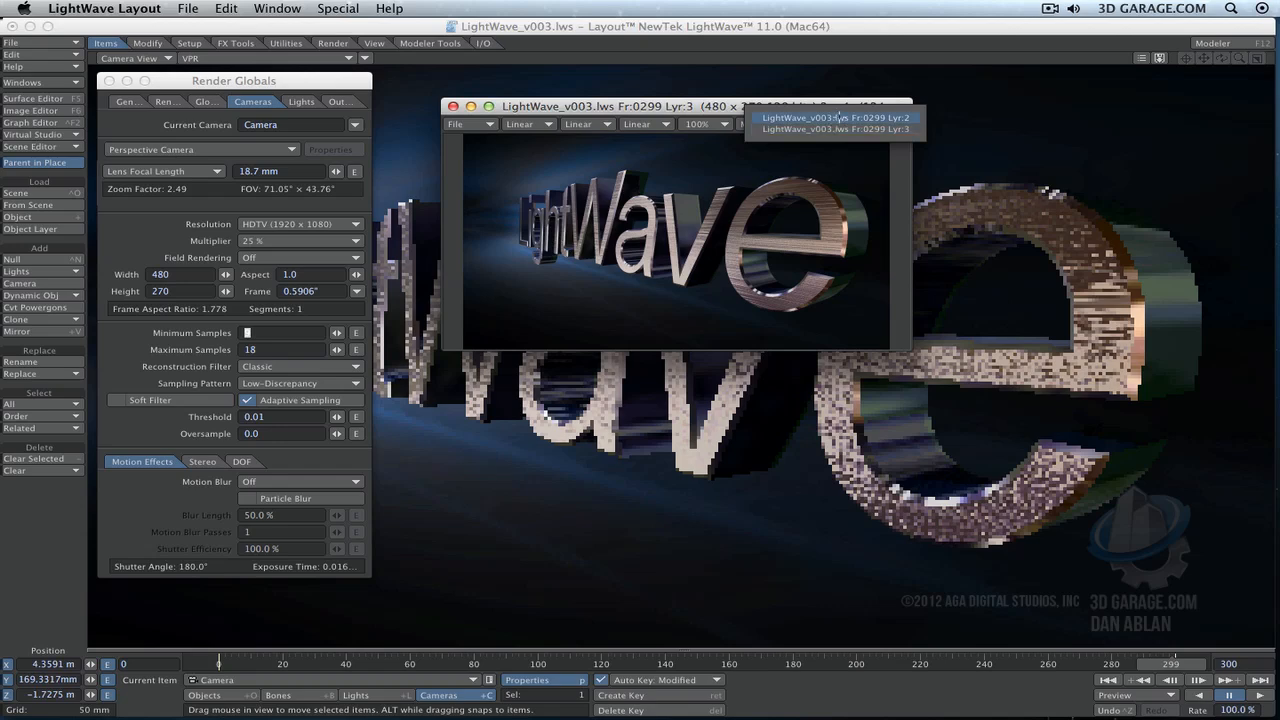
pyautogui.click(838, 117)
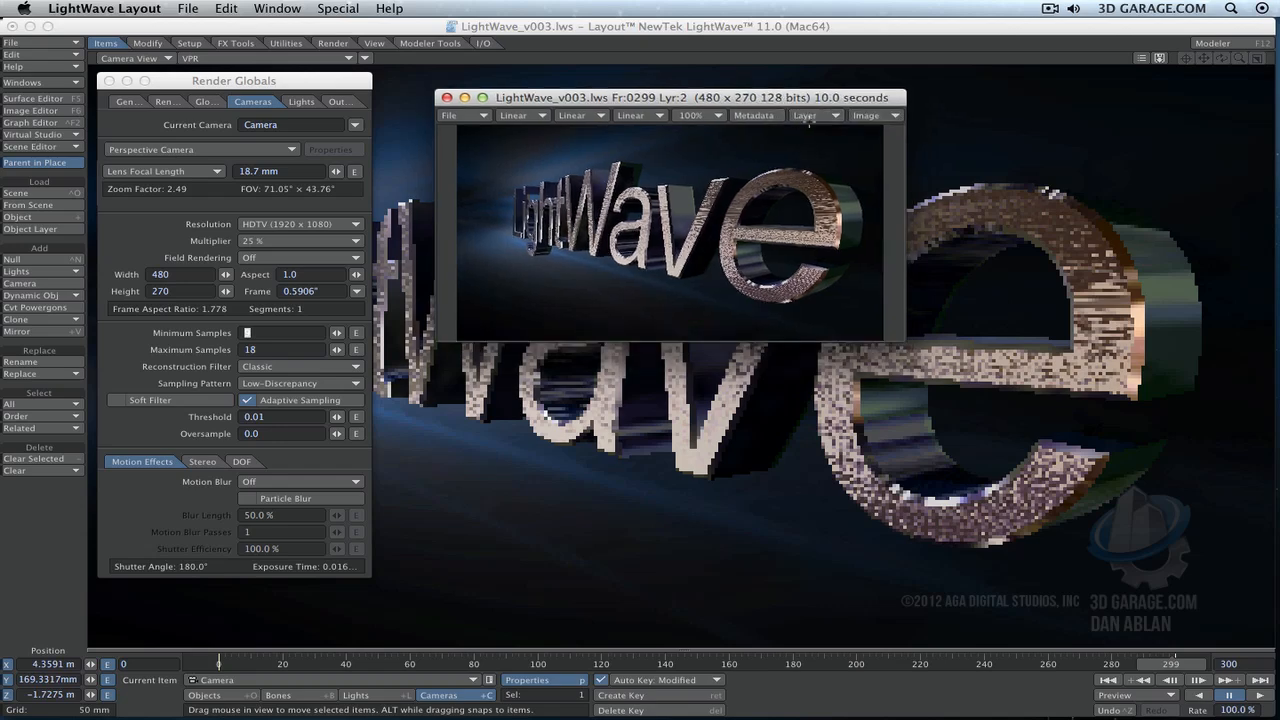
pyautogui.click(809, 117)
pyautogui.click(830, 133)
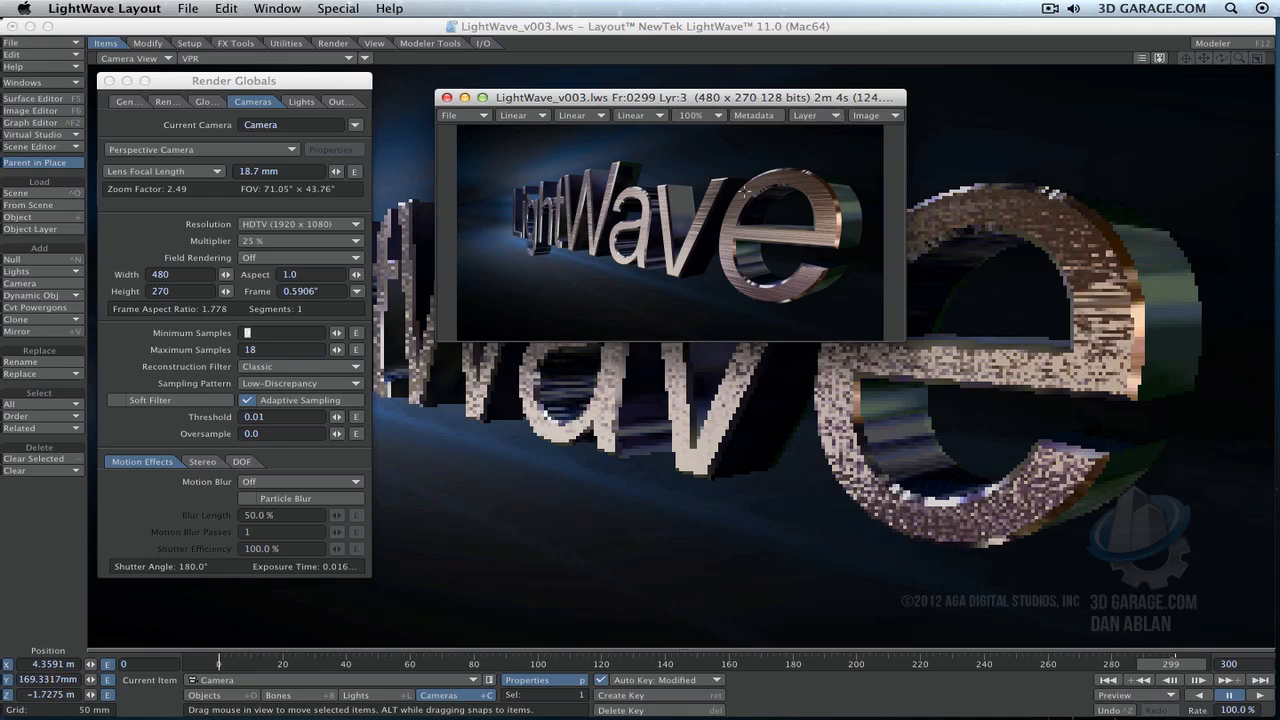
pyautogui.click(825, 115)
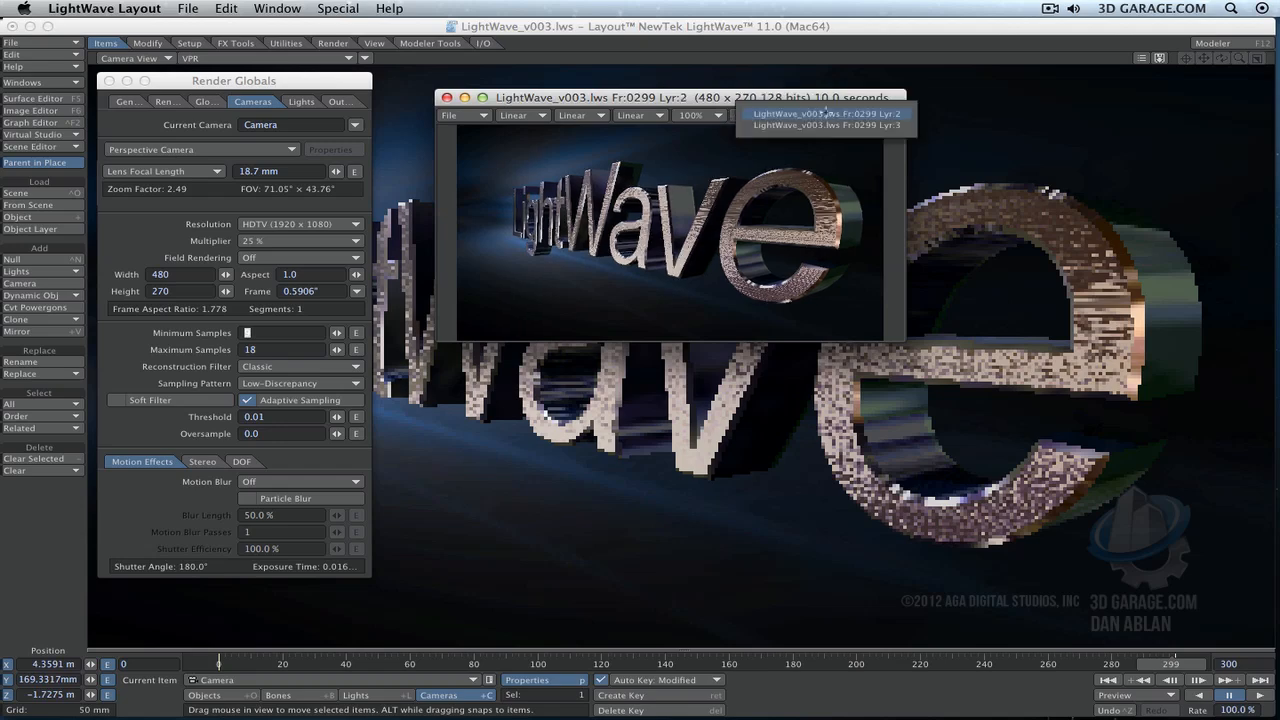
pyautogui.click(830, 114)
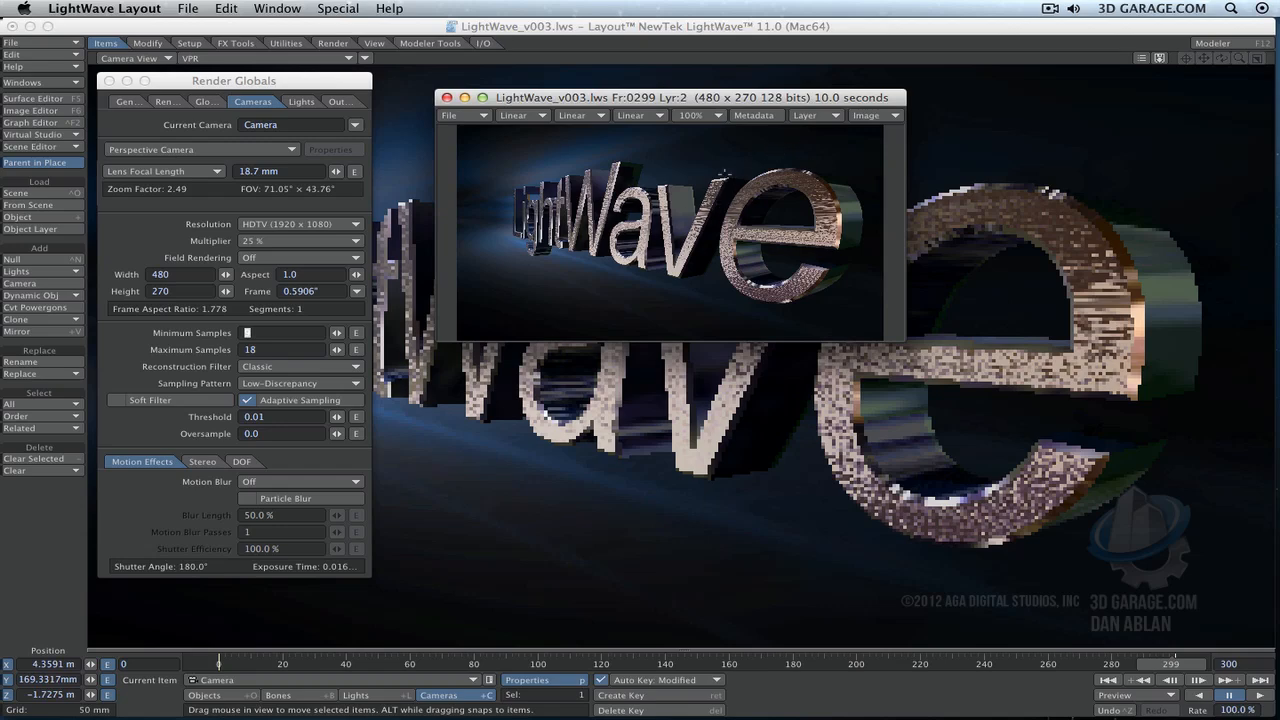
pyautogui.click(815, 115)
pyautogui.click(838, 124)
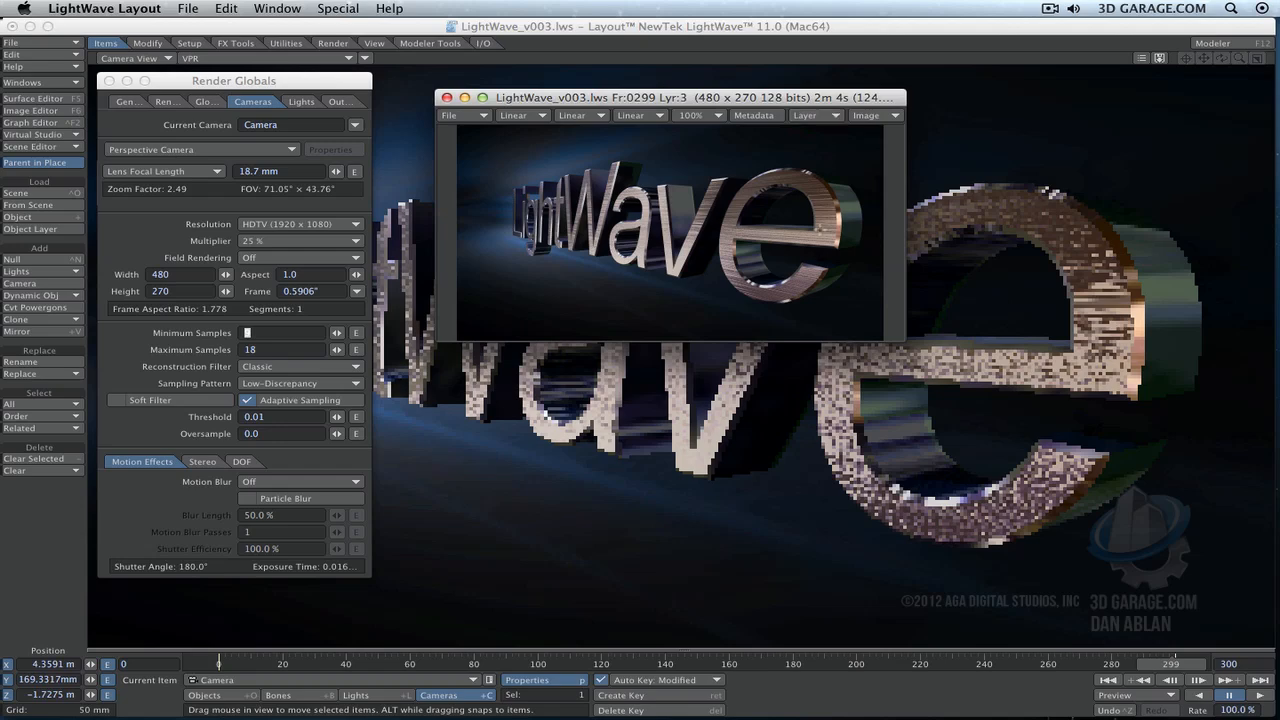
pyautogui.click(265, 333)
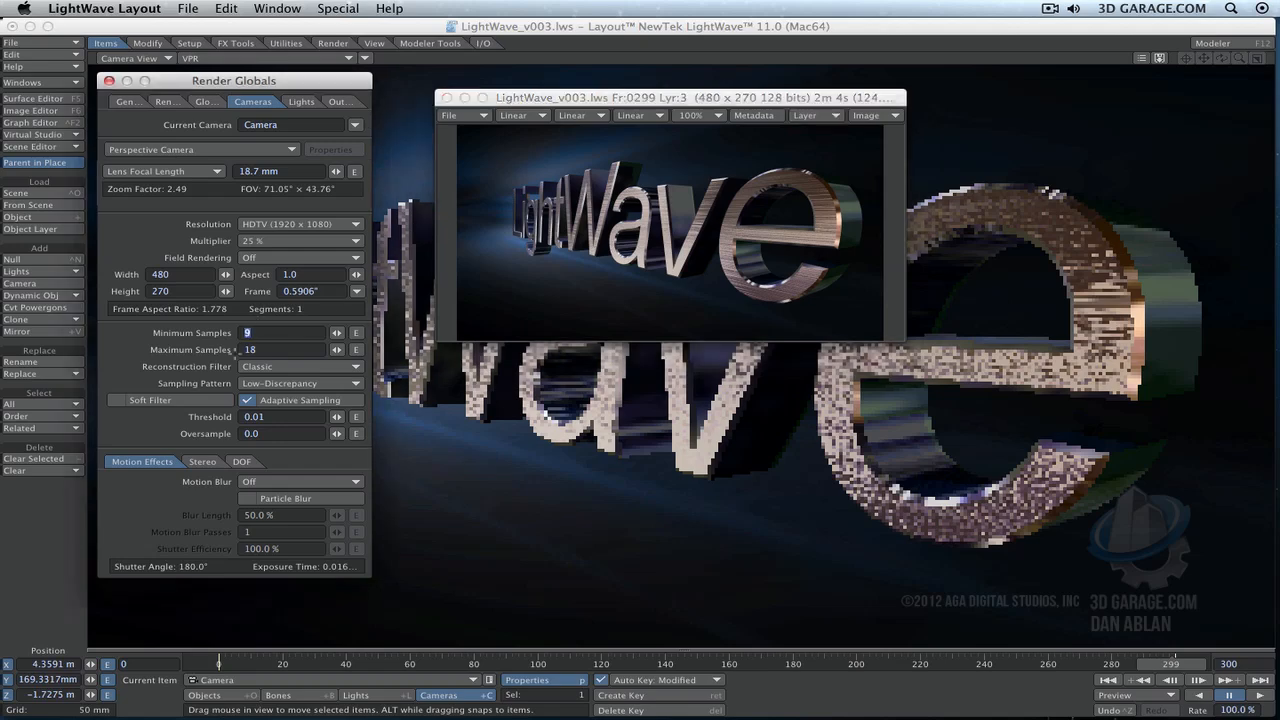
pyautogui.click(447, 98)
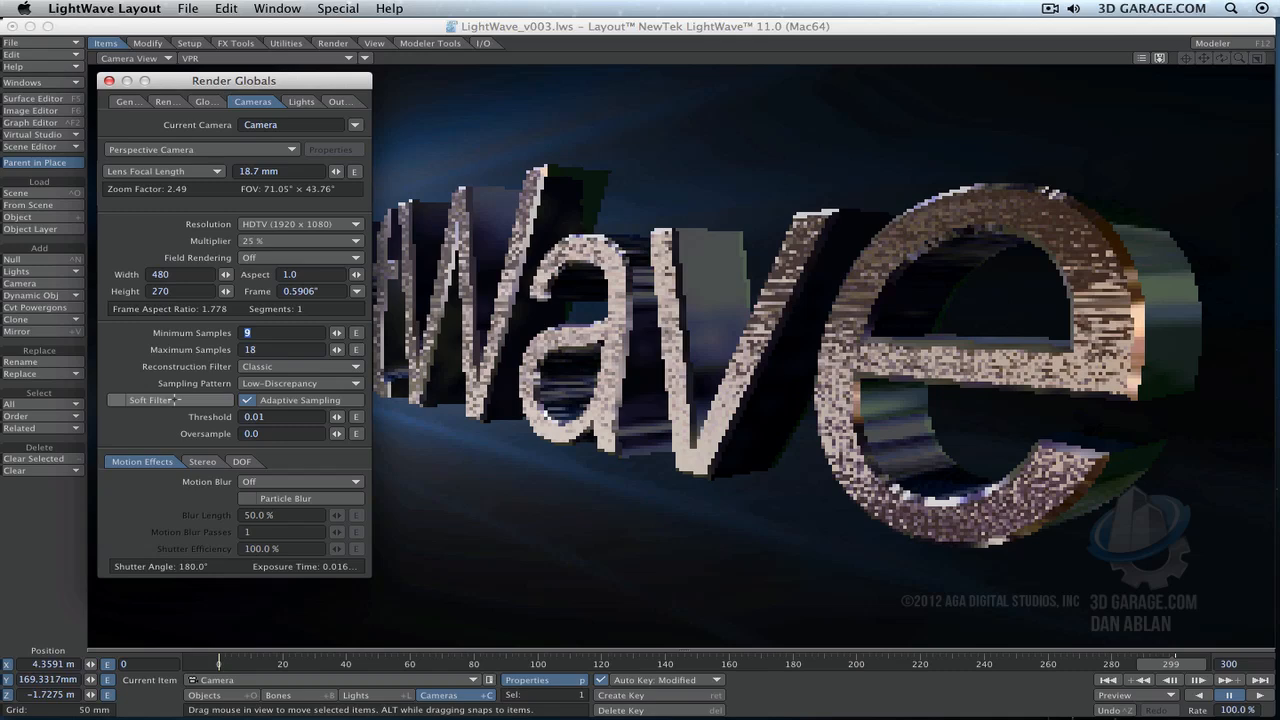
# Set the camera's motion blur to Photoreal
pyautogui.click(292, 417)
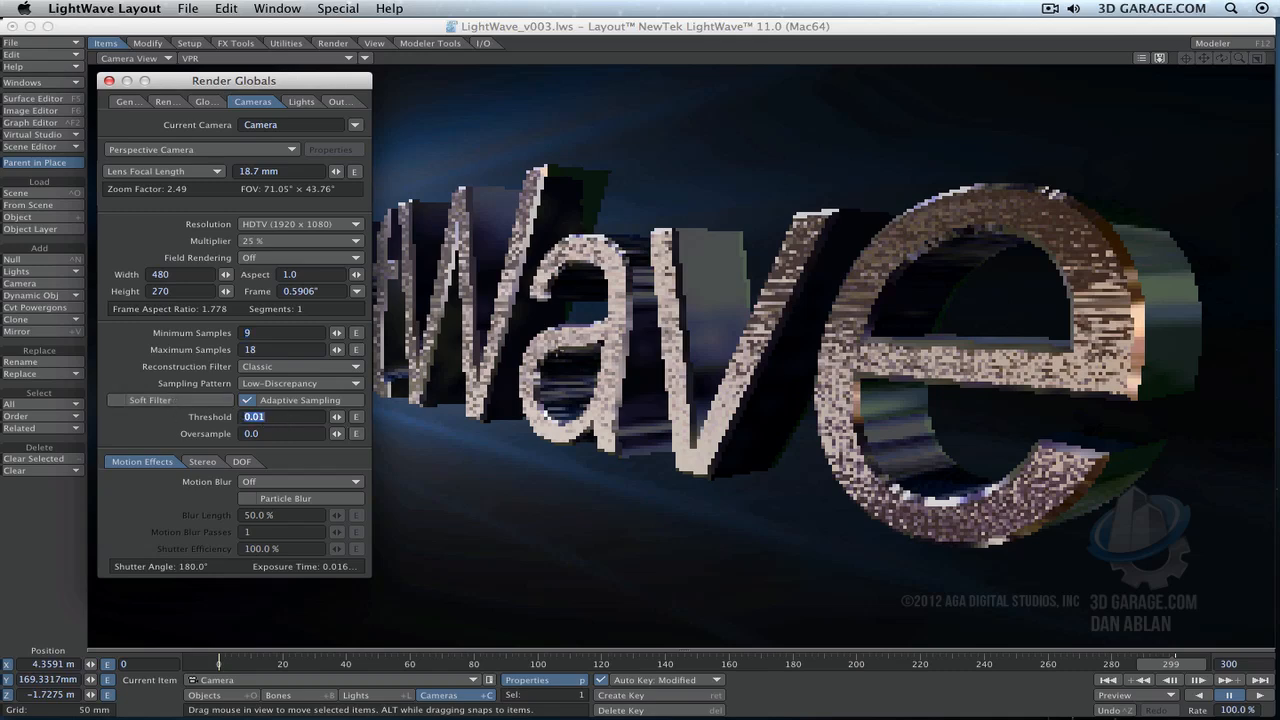
pyautogui.click(299, 417)
pyautogui.click(297, 482)
pyautogui.click(319, 515)
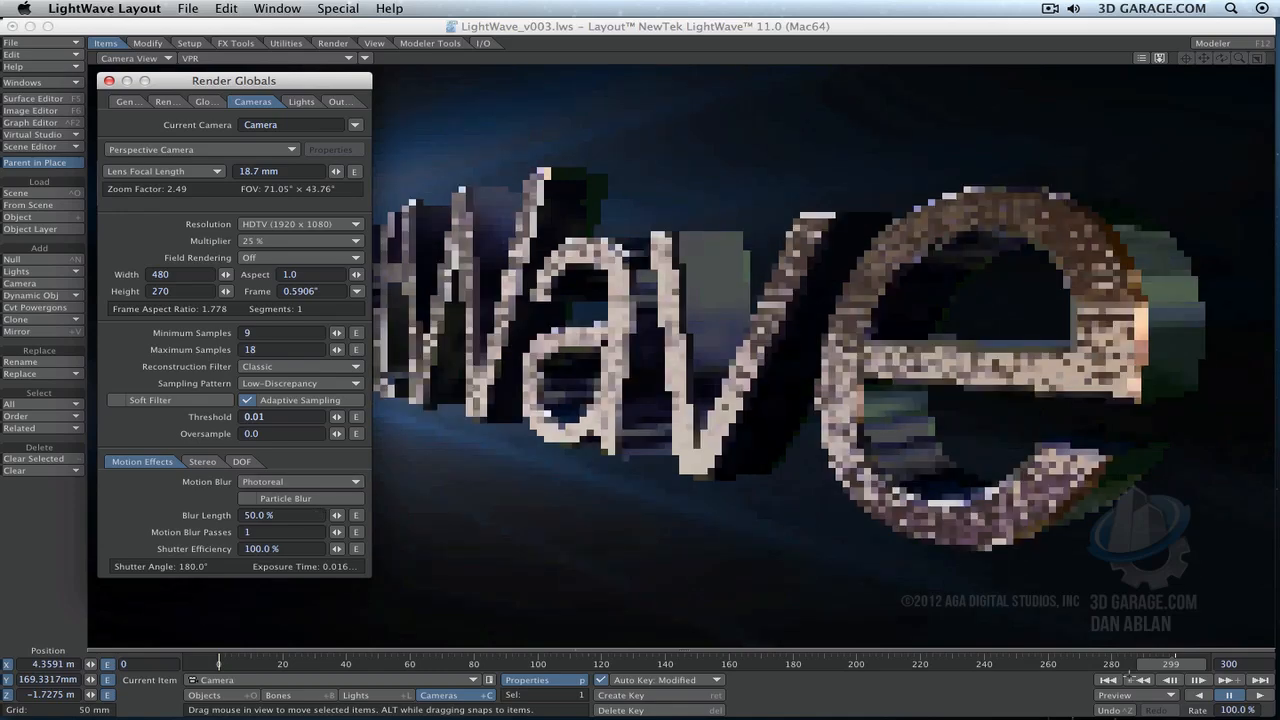
# Go to frame 119 and set the motion blur length to 90 %
pyautogui.moveTo(1168, 664); pyautogui.dragTo(597, 664)
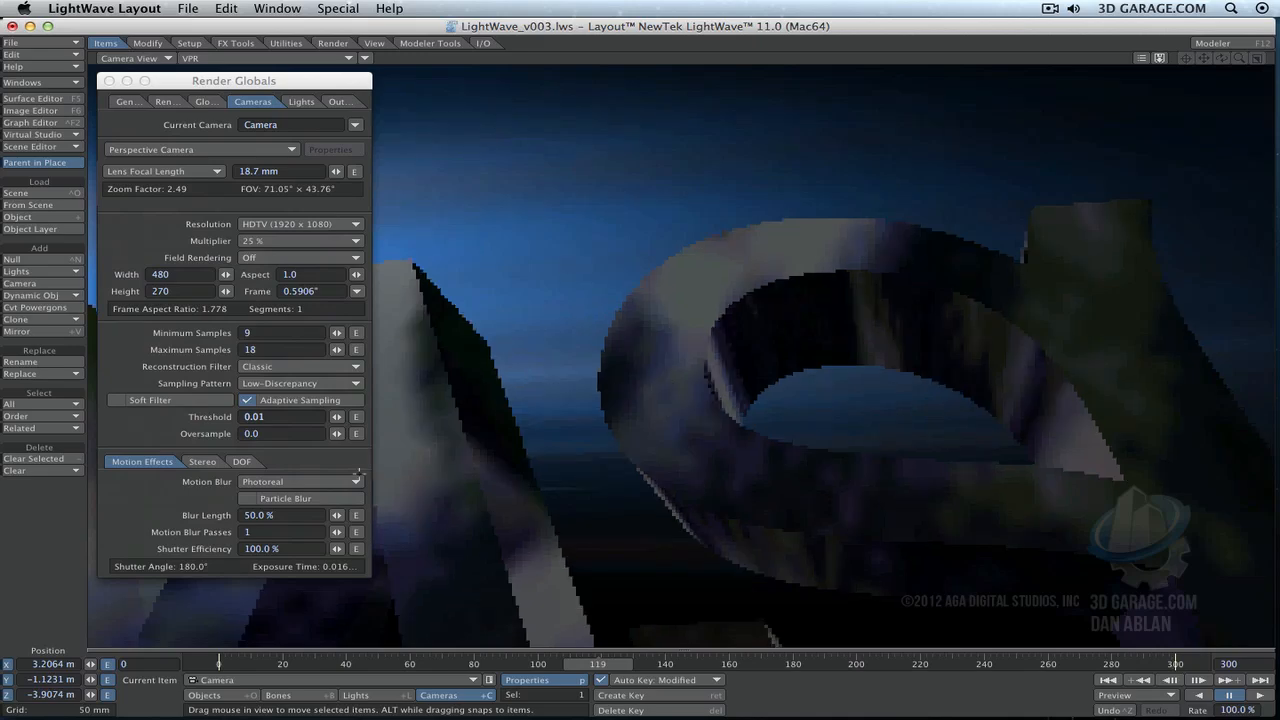
pyautogui.click(298, 515)
pyautogui.write('90')
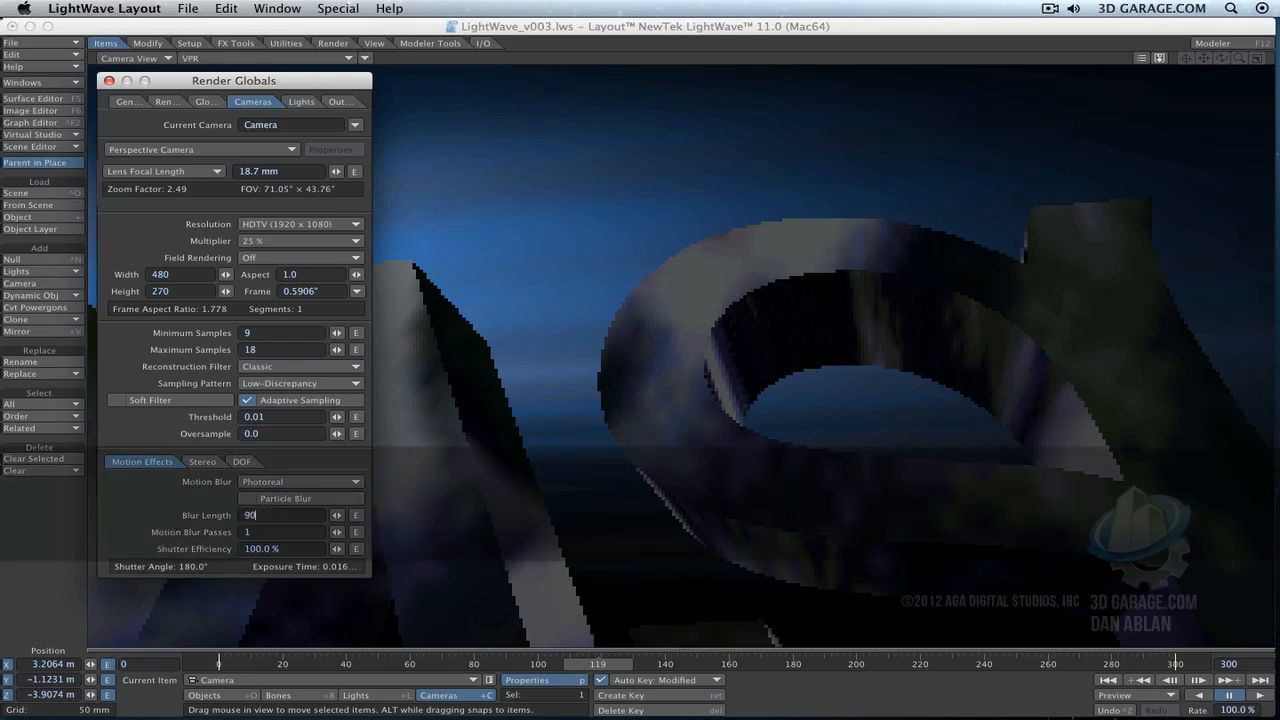
pyautogui.press('Tab')
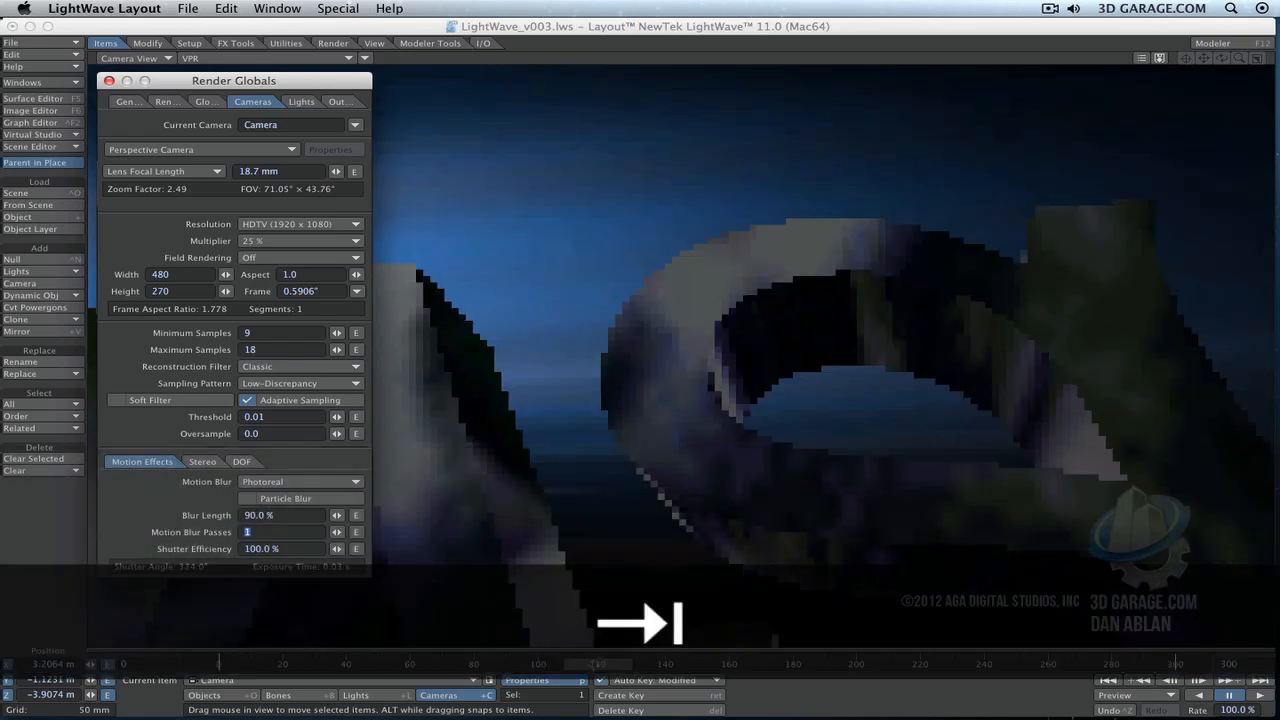
# Go to frame 143 and set the motion blur length to 50 %
pyautogui.moveTo(600, 664); pyautogui.dragTo(674, 664)
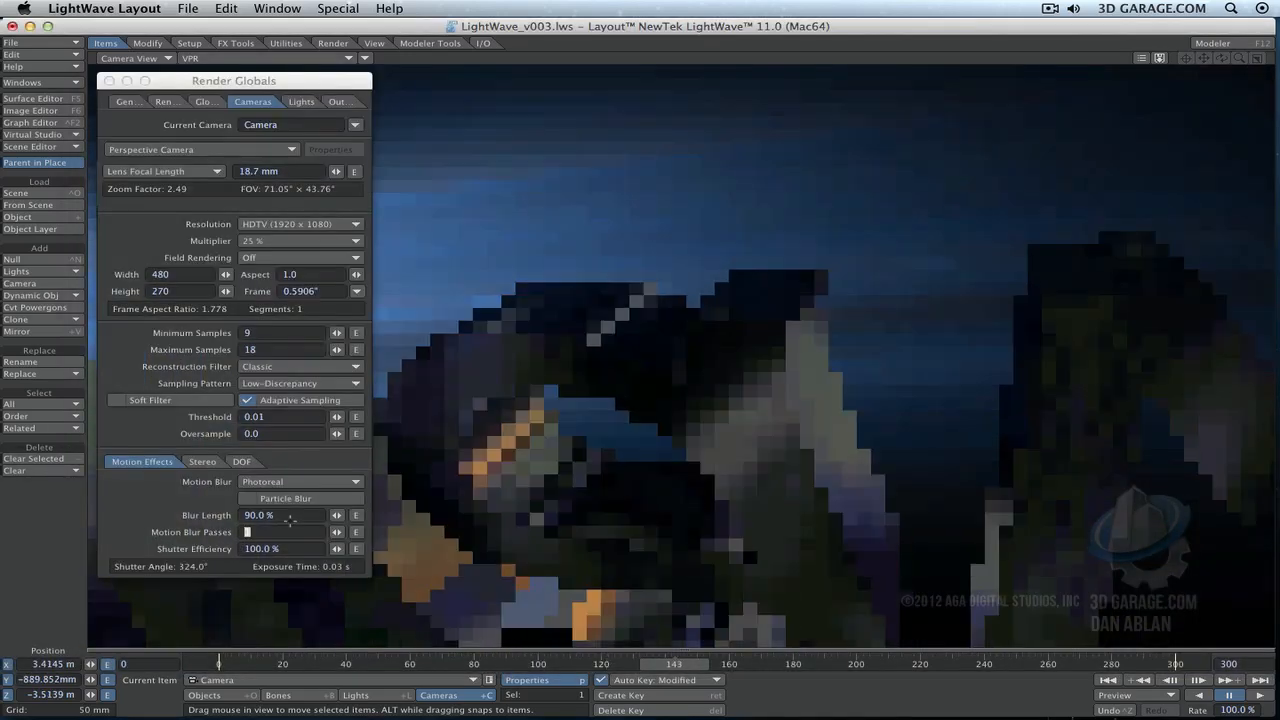
pyautogui.click(178, 514)
pyautogui.write('50')
pyautogui.press('Tab')
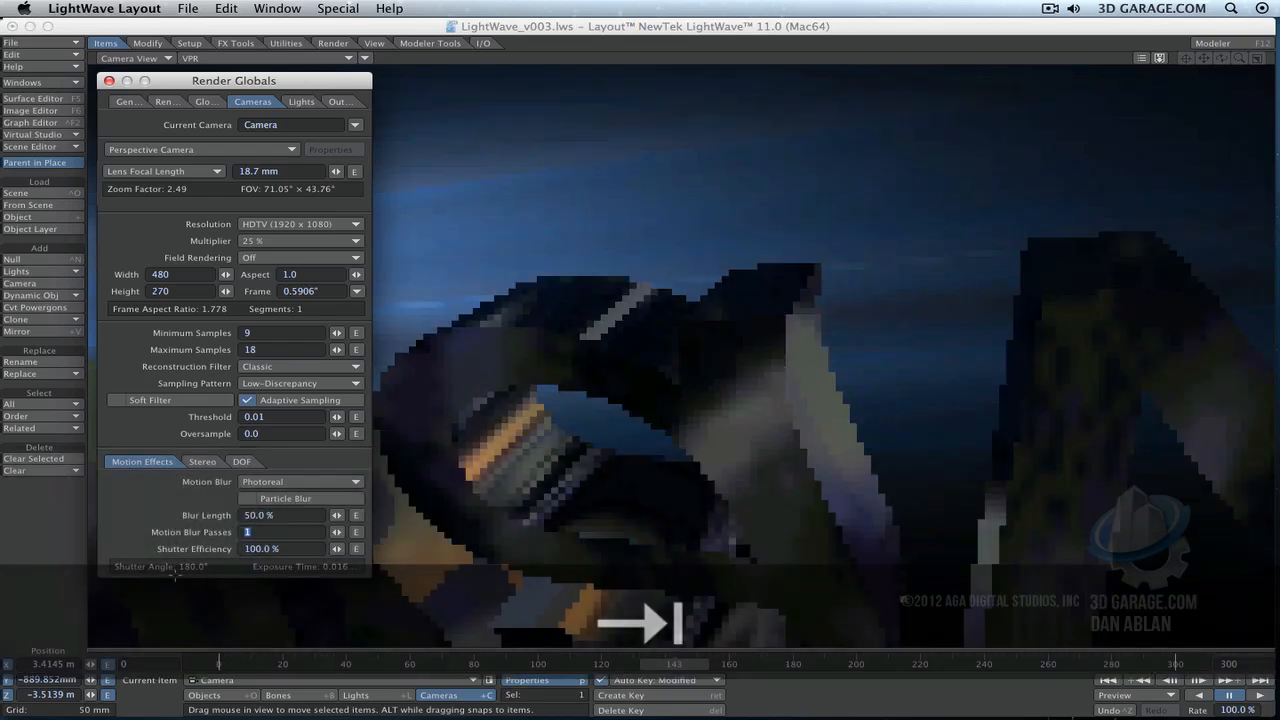
pyautogui.click(300, 548)
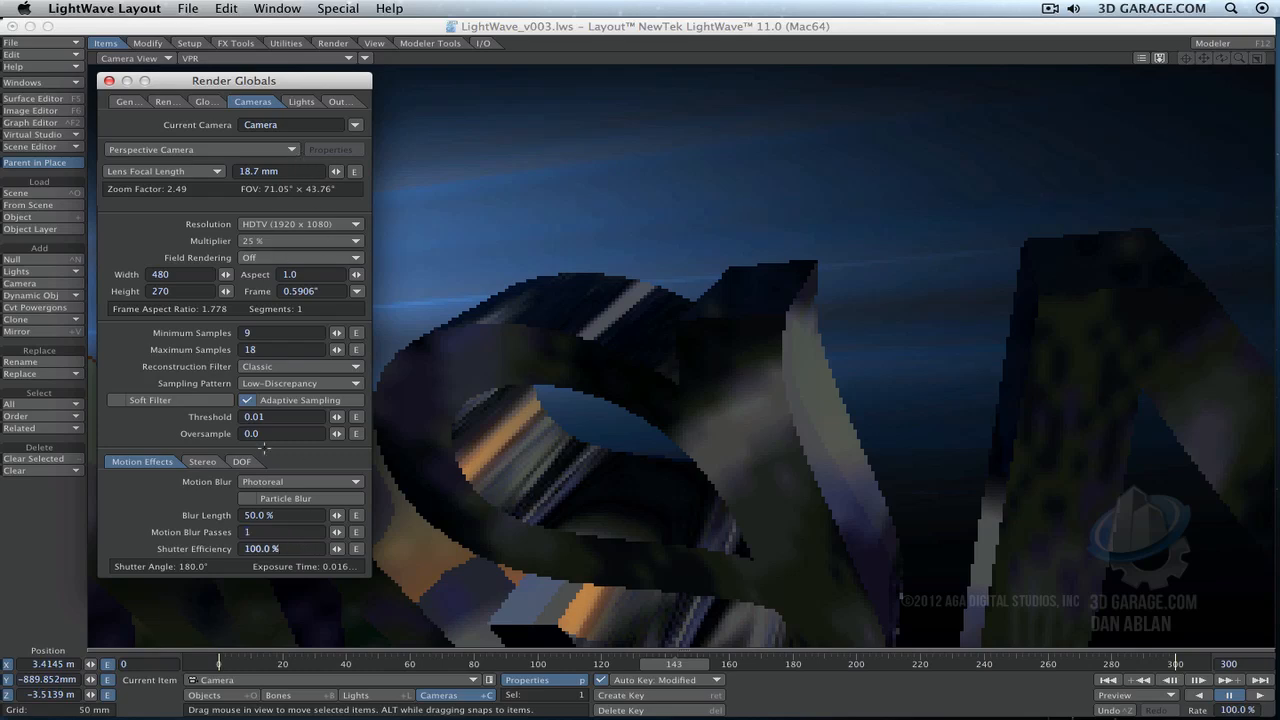
# Bring up the output settings and the render tools, and set the animation output type to Storyboard
pyautogui.click(336, 102)
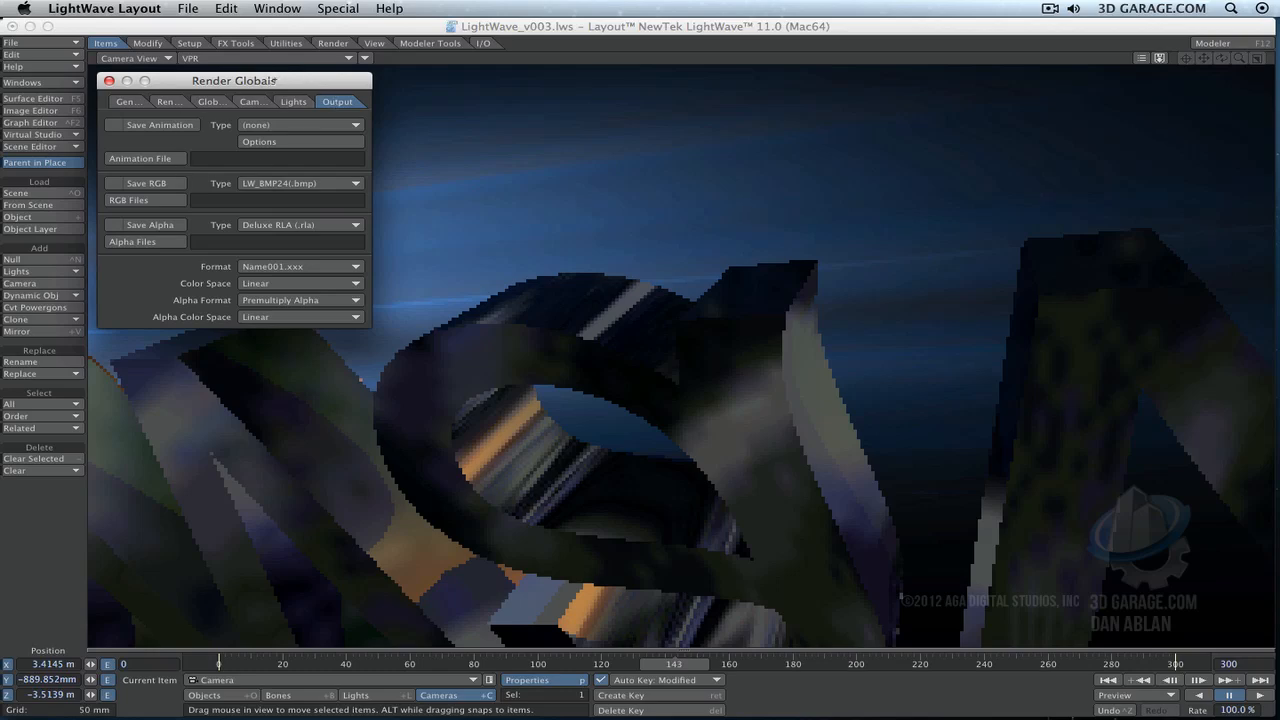
pyautogui.click(340, 34)
pyautogui.click(334, 43)
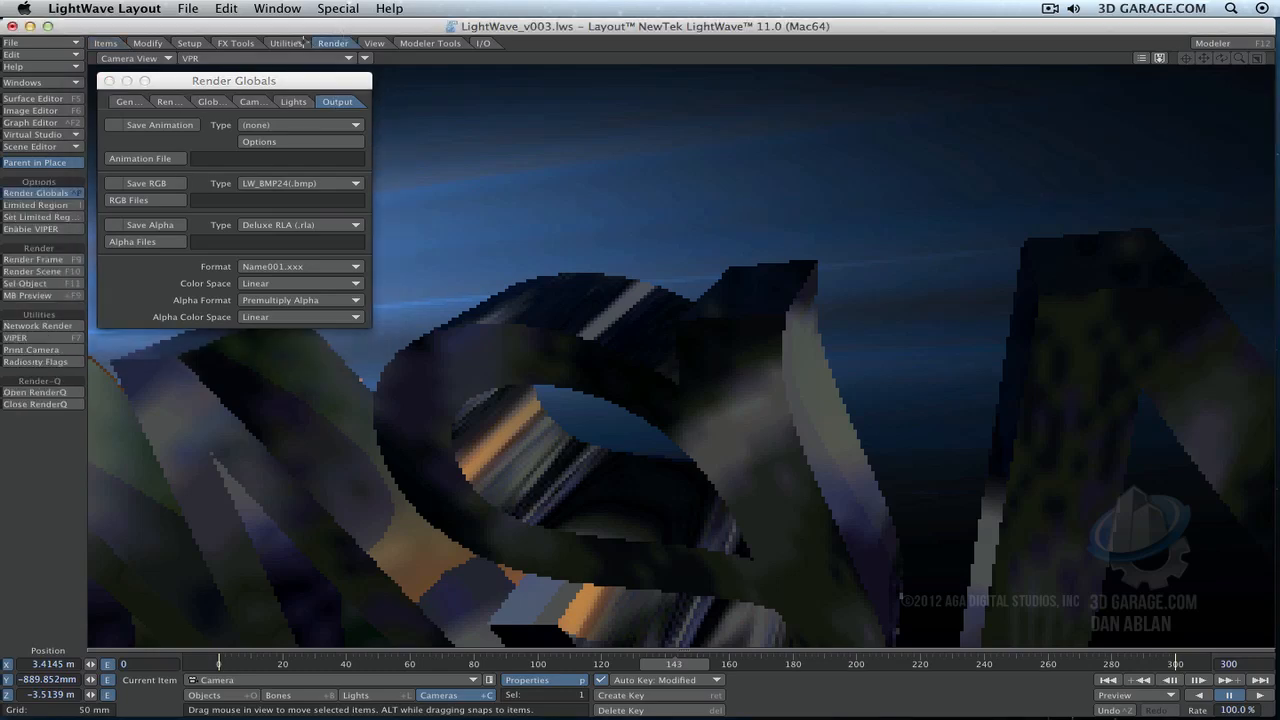
pyautogui.click(48, 189)
pyautogui.click(50, 190)
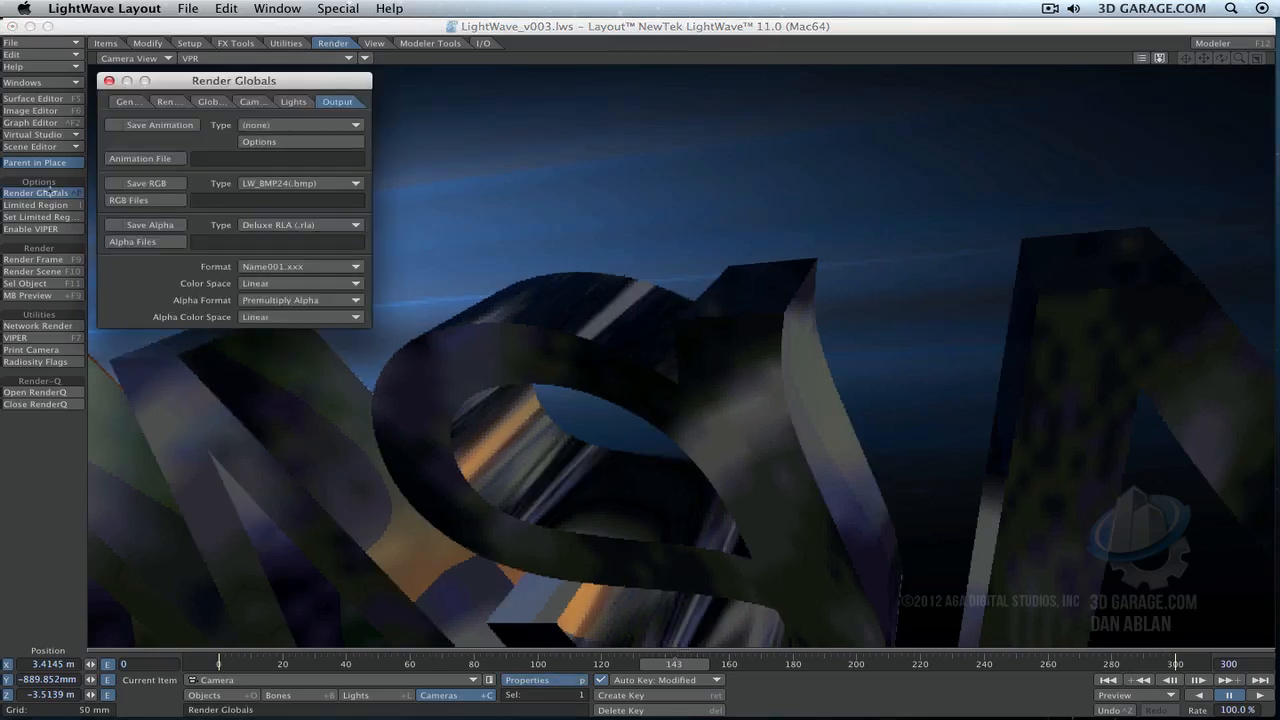
pyautogui.click(275, 124)
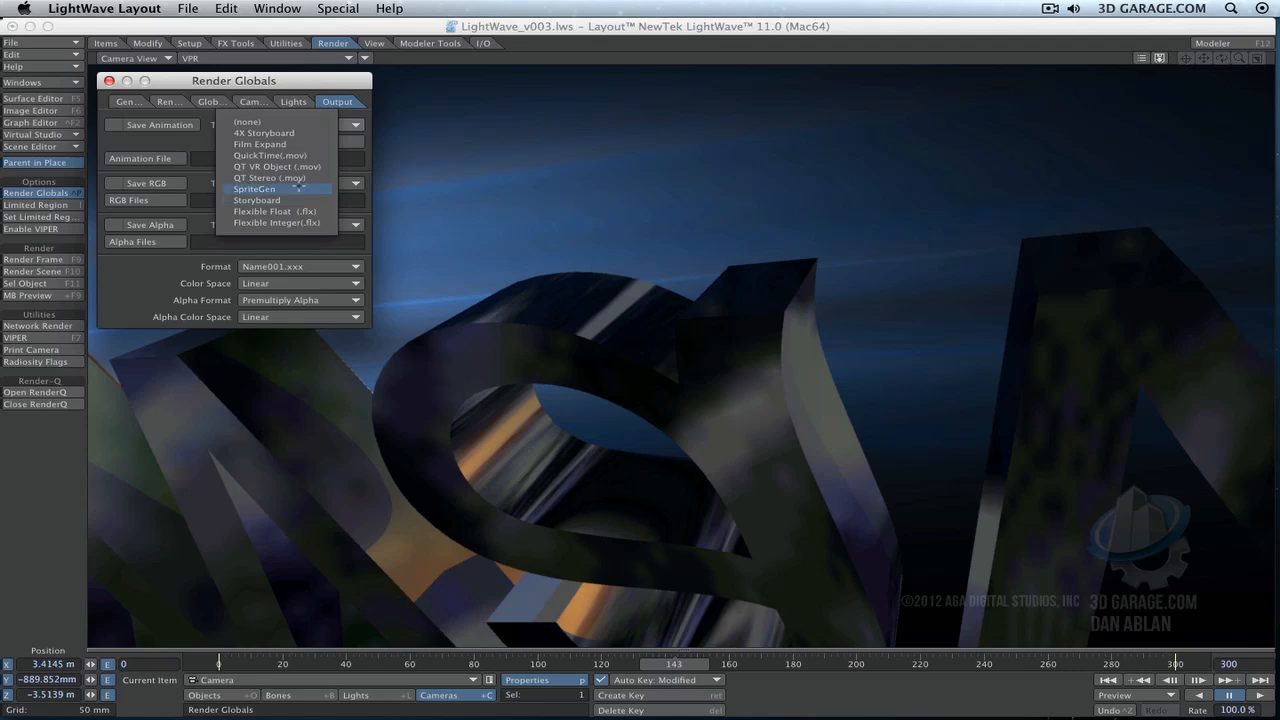
pyautogui.click(290, 200)
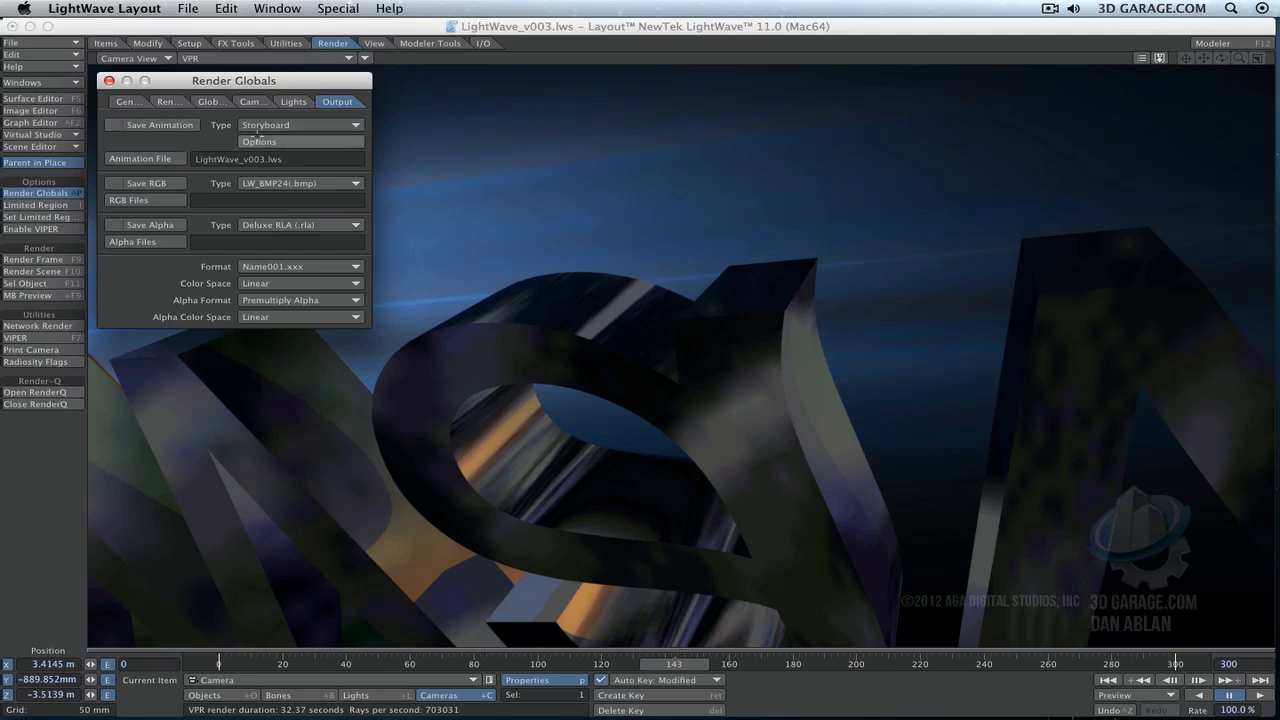
# Try QT Stereo (.mov), 4X Storyboard and Film Expand in turn as the animation output type
pyautogui.click(279, 124)
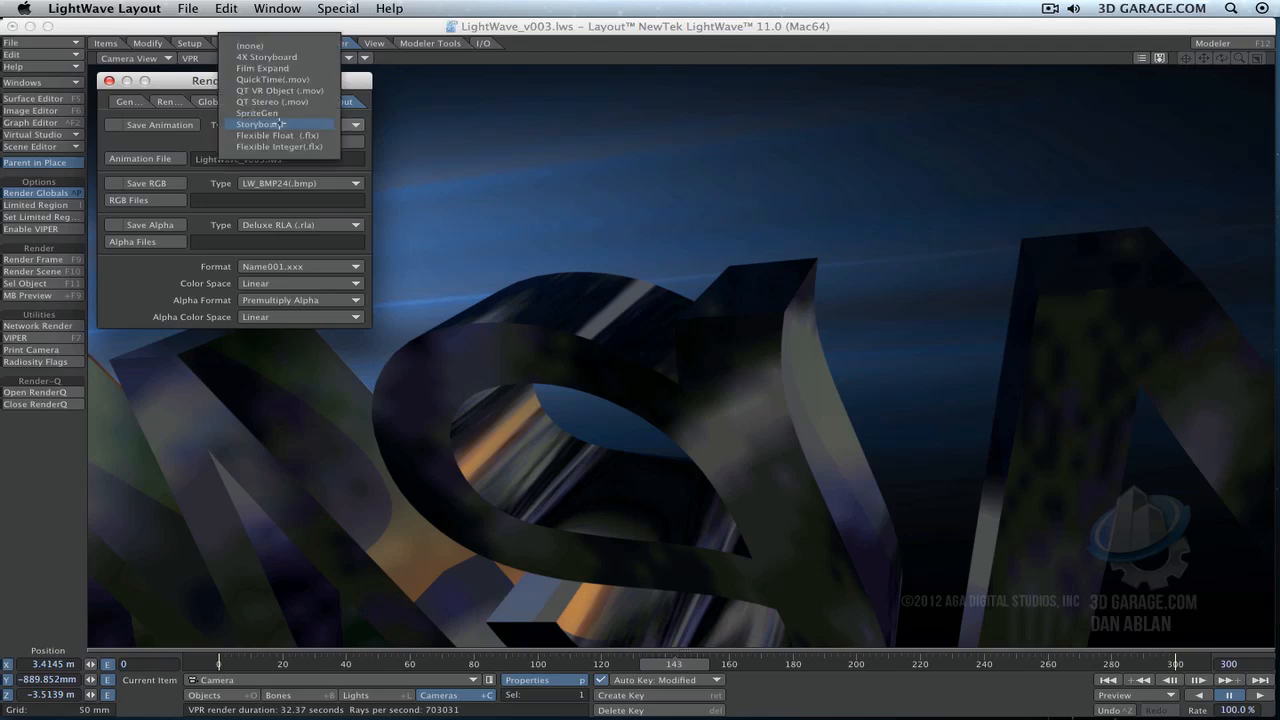
pyautogui.click(300, 102)
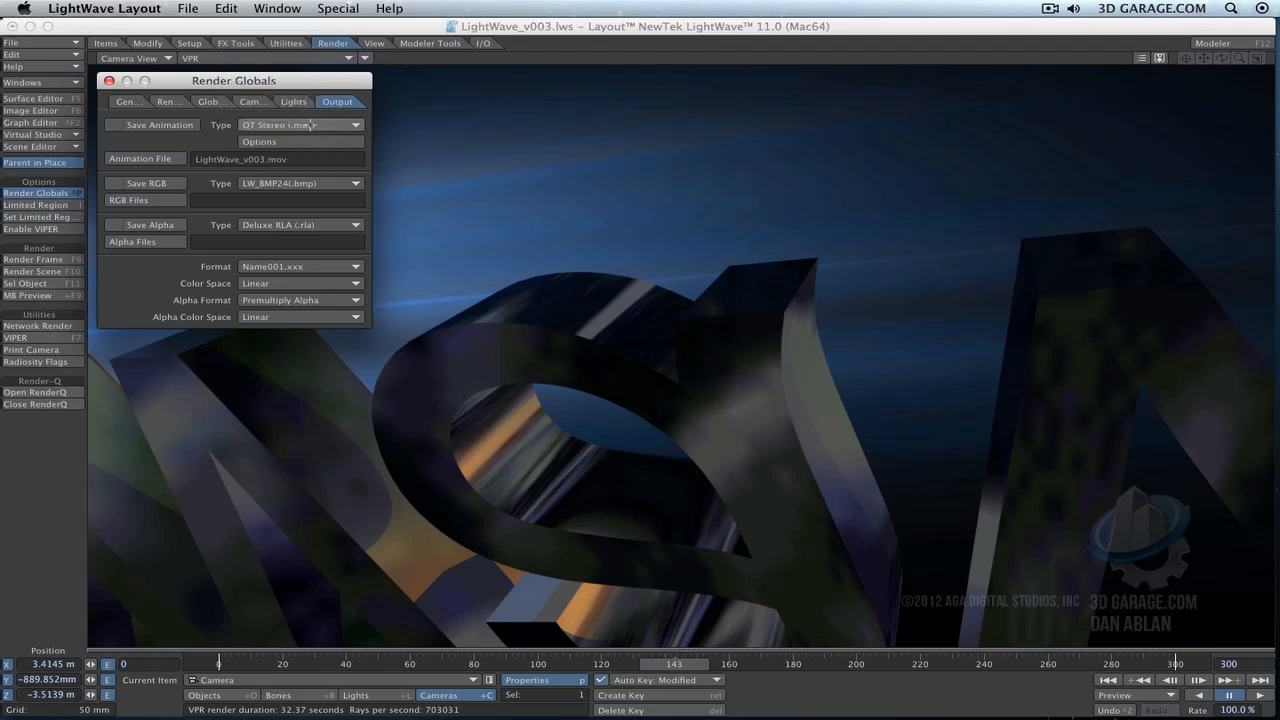
pyautogui.click(311, 124)
pyautogui.click(311, 100)
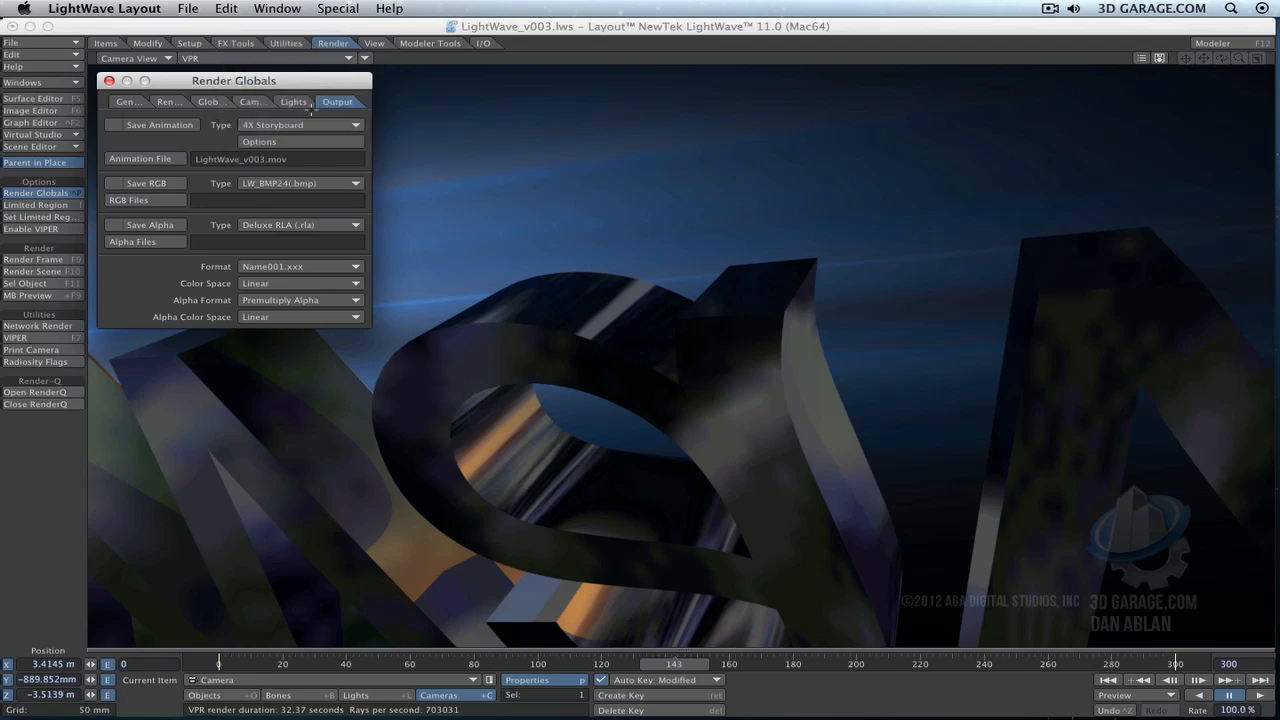
pyautogui.click(307, 123)
pyautogui.click(332, 128)
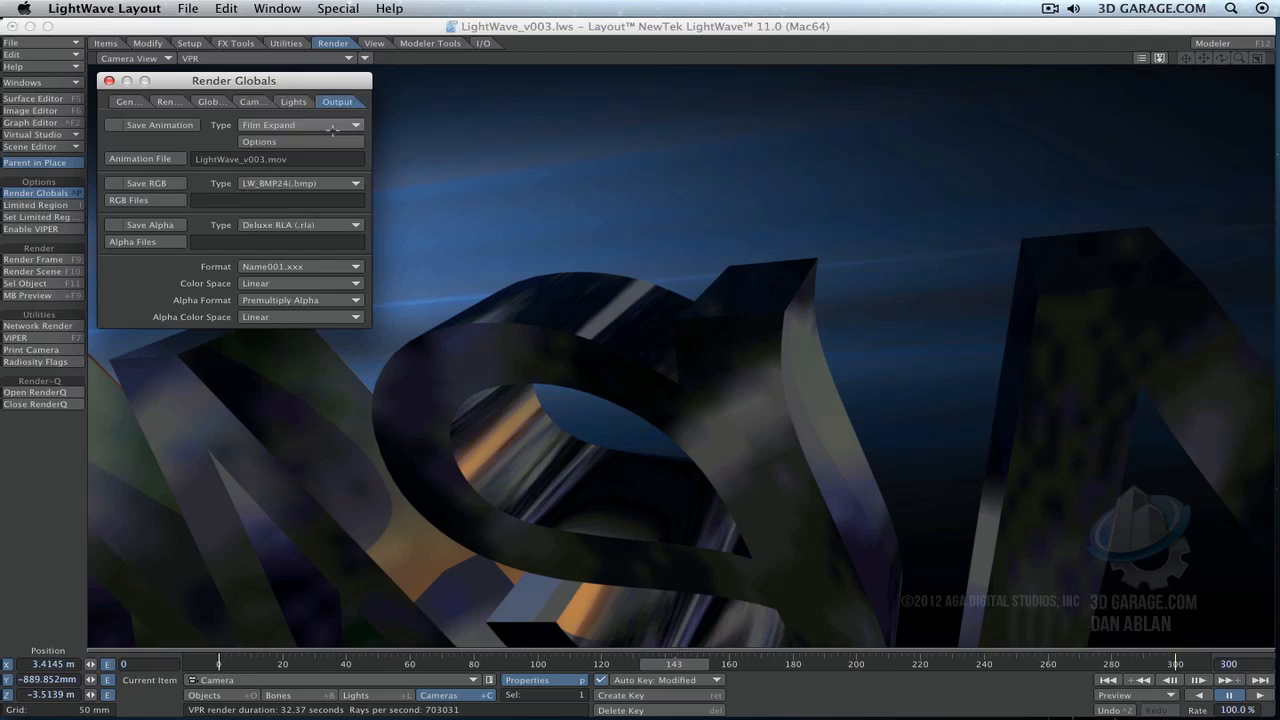
# Set the animation output type to QuickTime(.mov) and enable saving the animation, cancelling the animation file dialog
pyautogui.click(332, 128)
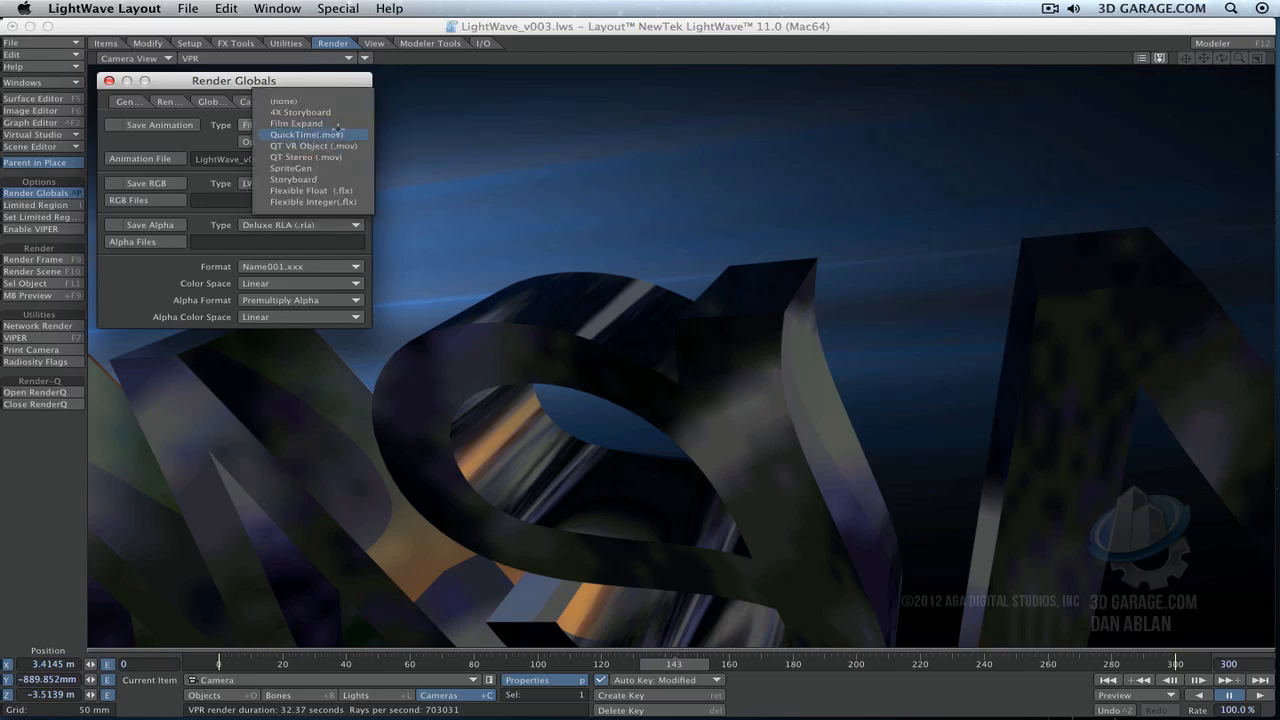
pyautogui.click(337, 128)
pyautogui.click(182, 125)
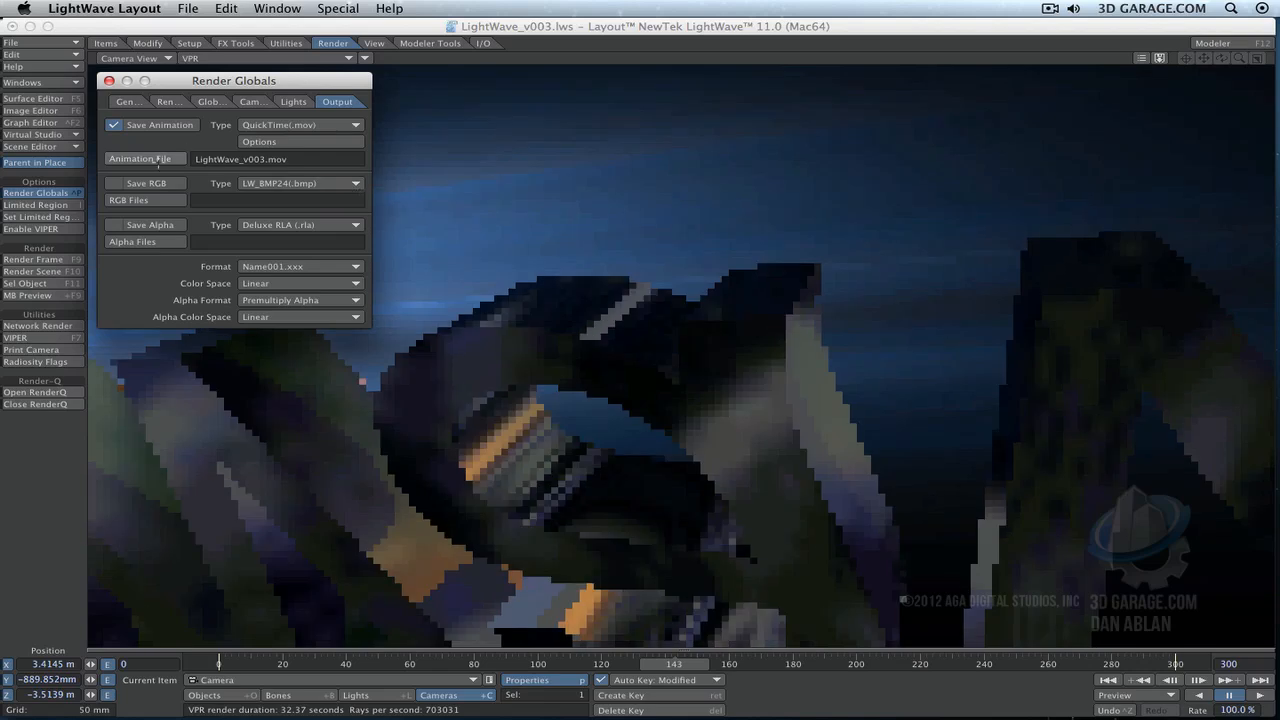
pyautogui.click(158, 162)
pyautogui.click(784, 410)
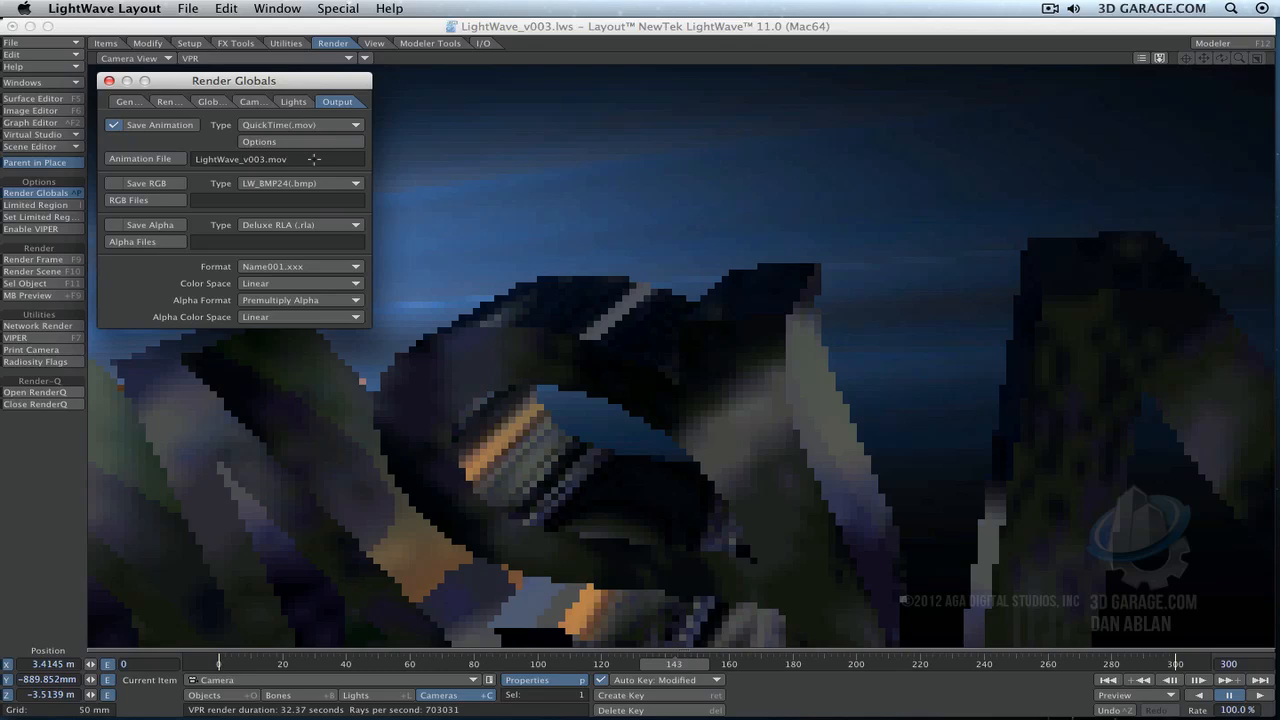
# Review the animation types, keep QuickTime(.mov) selected, and turn off saving the animation
pyautogui.click(322, 126)
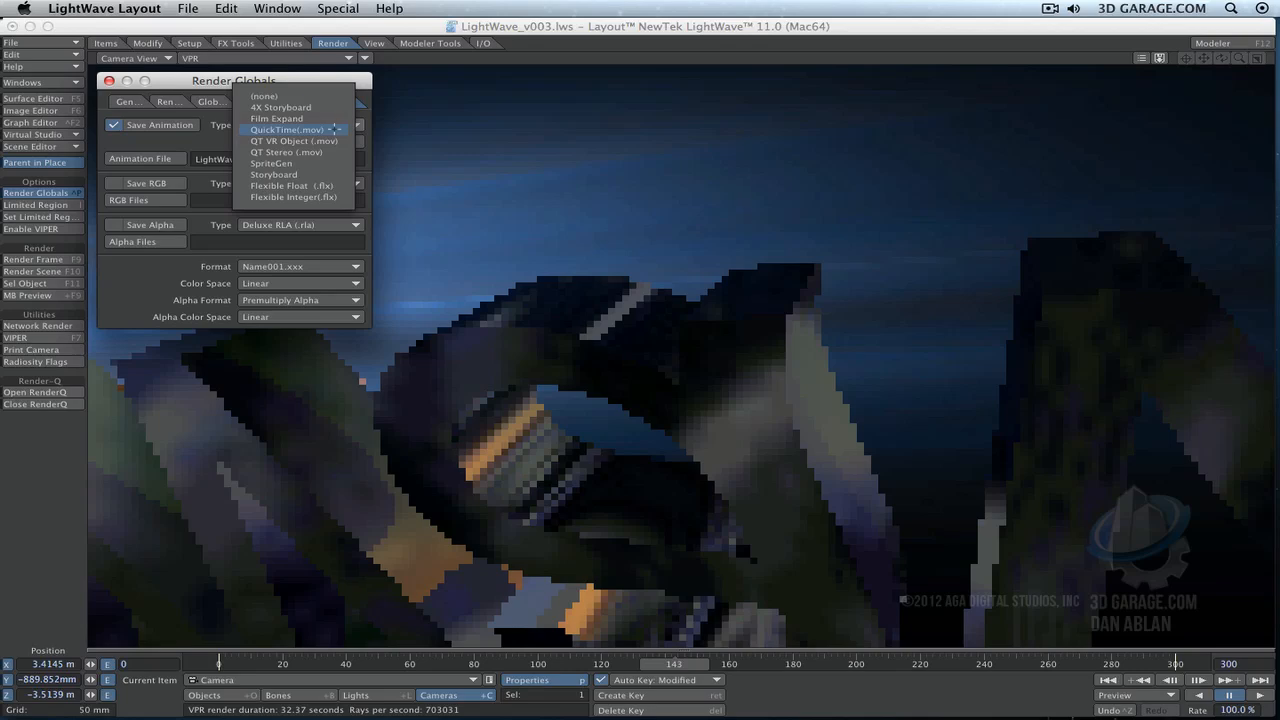
pyautogui.click(346, 79)
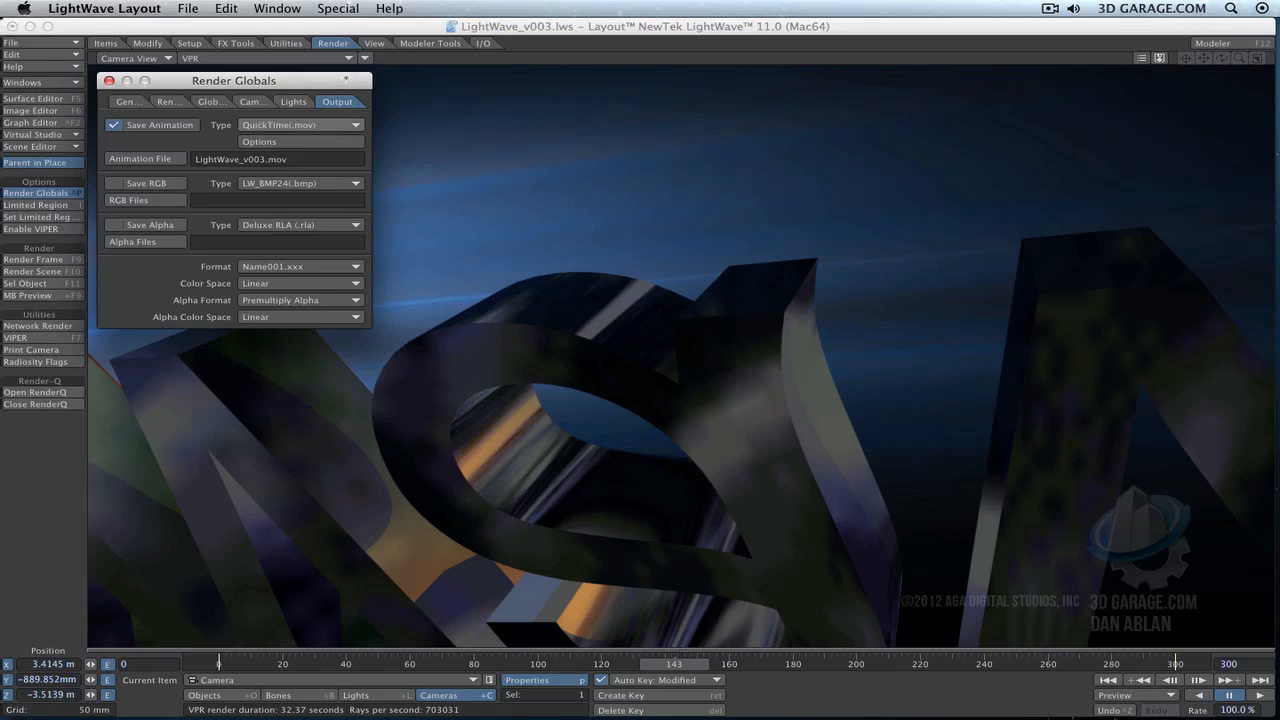
pyautogui.click(130, 125)
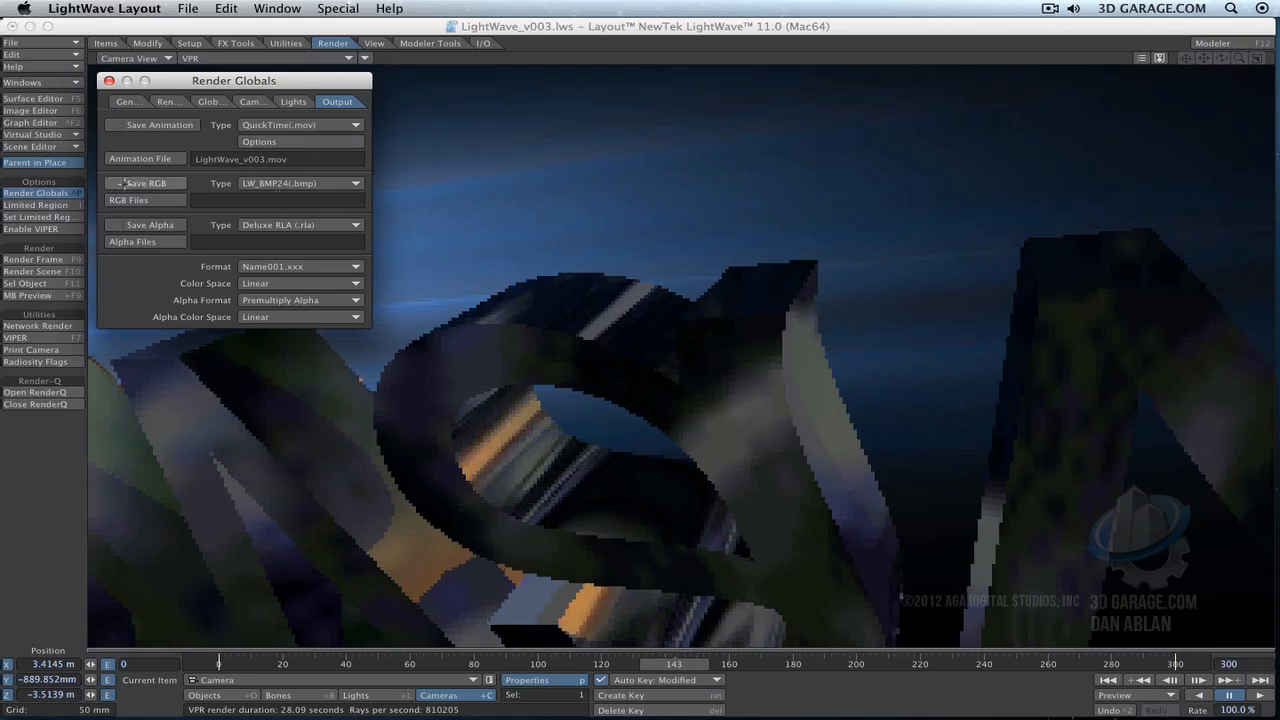
pyautogui.click(280, 125)
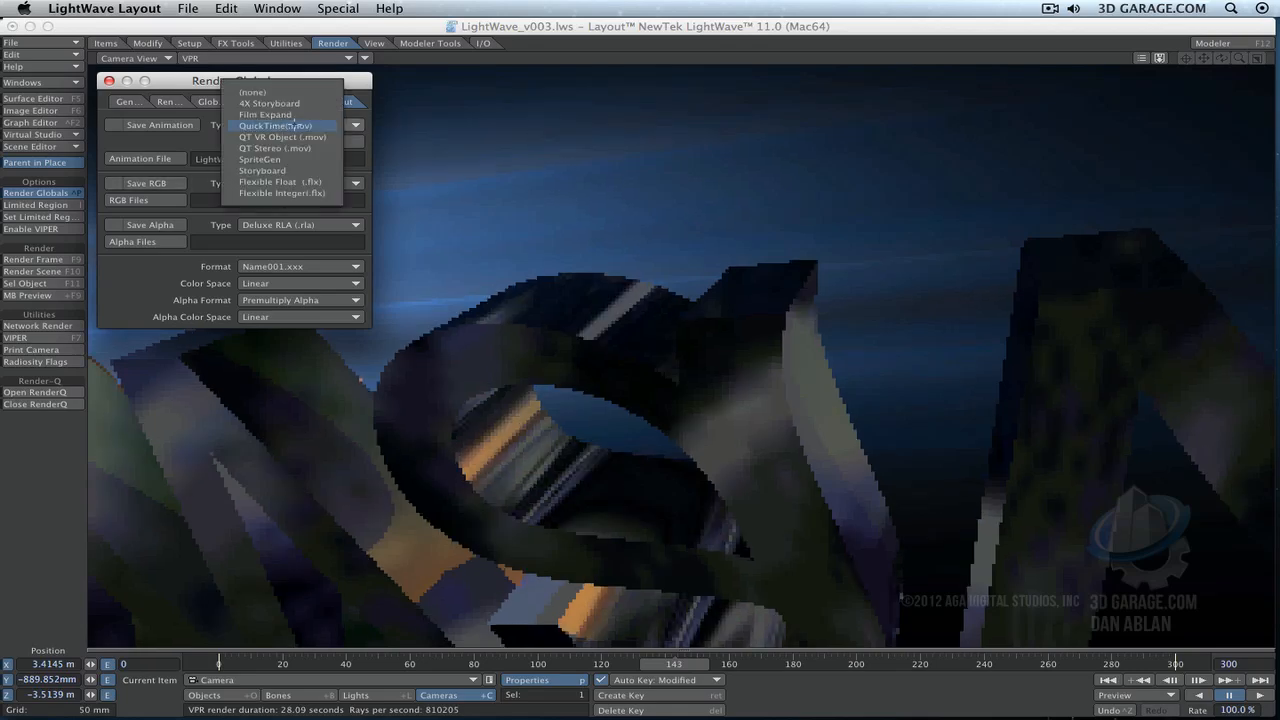
pyautogui.click(283, 125)
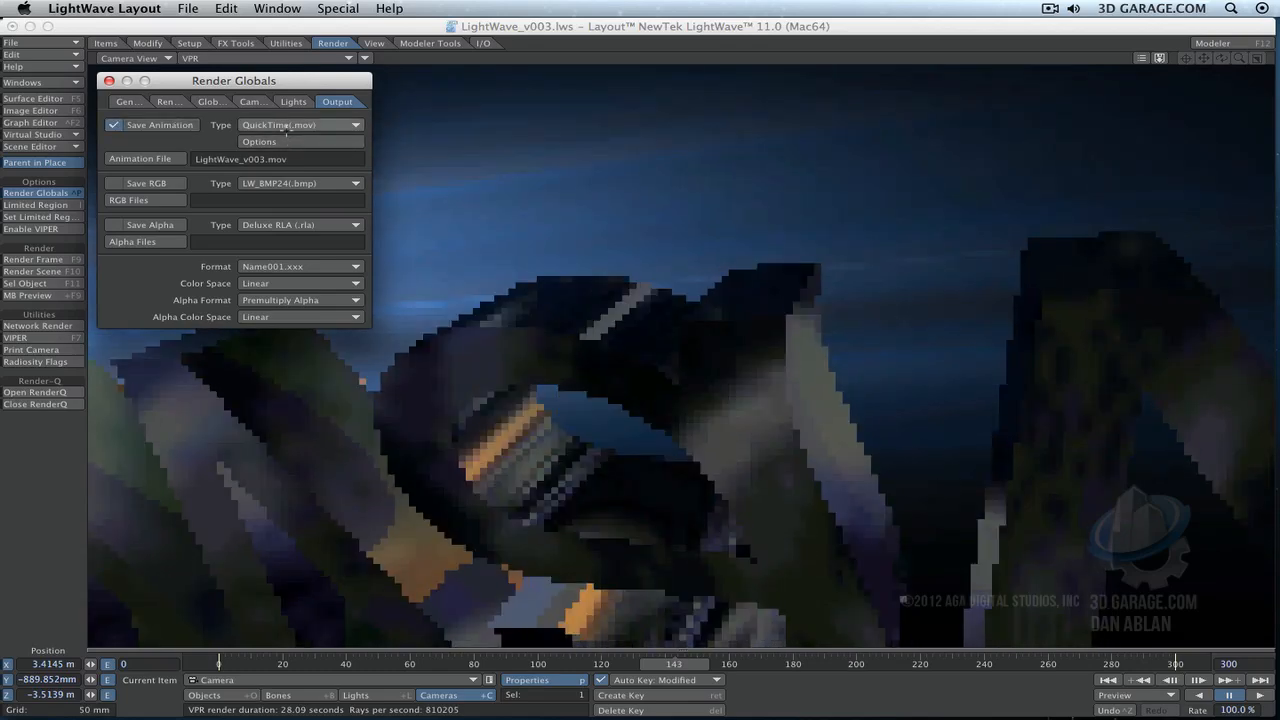
pyautogui.click(183, 127)
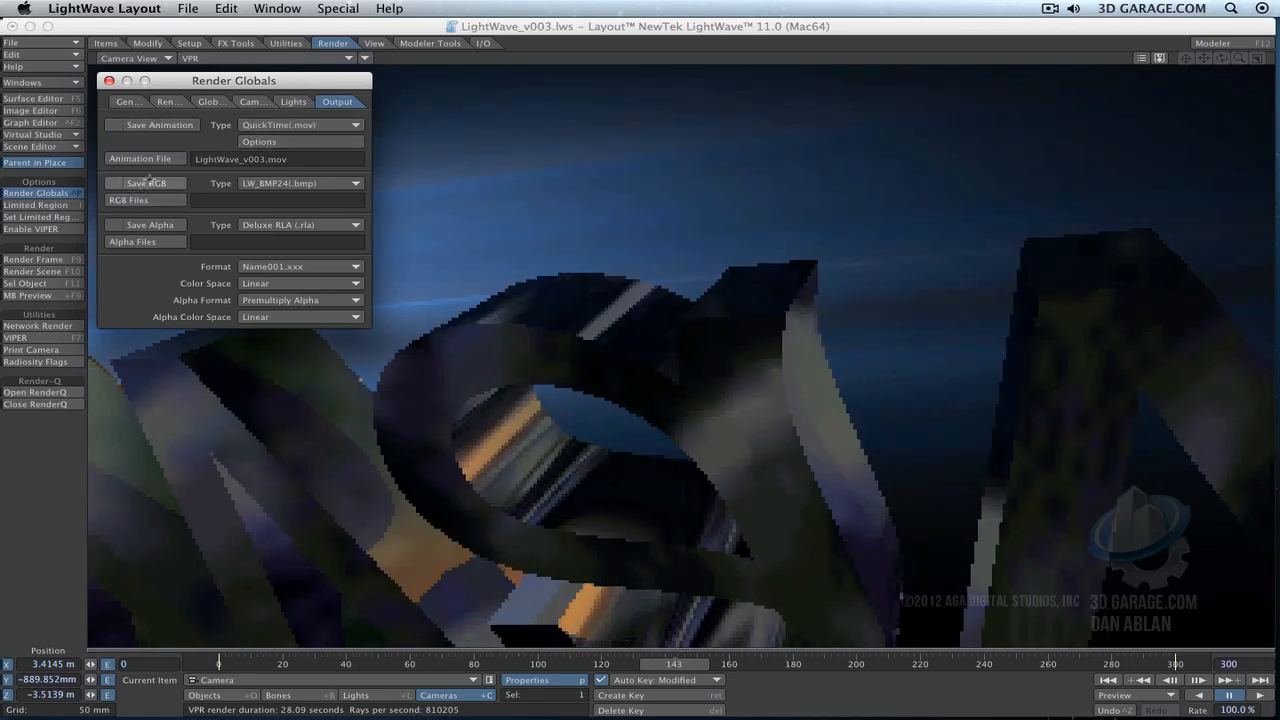
# Save the RGB file prefix as LightWave_v003_rgb in the Images folder and set the RGB type to LW_PNG32(.png)
pyautogui.click(146, 200)
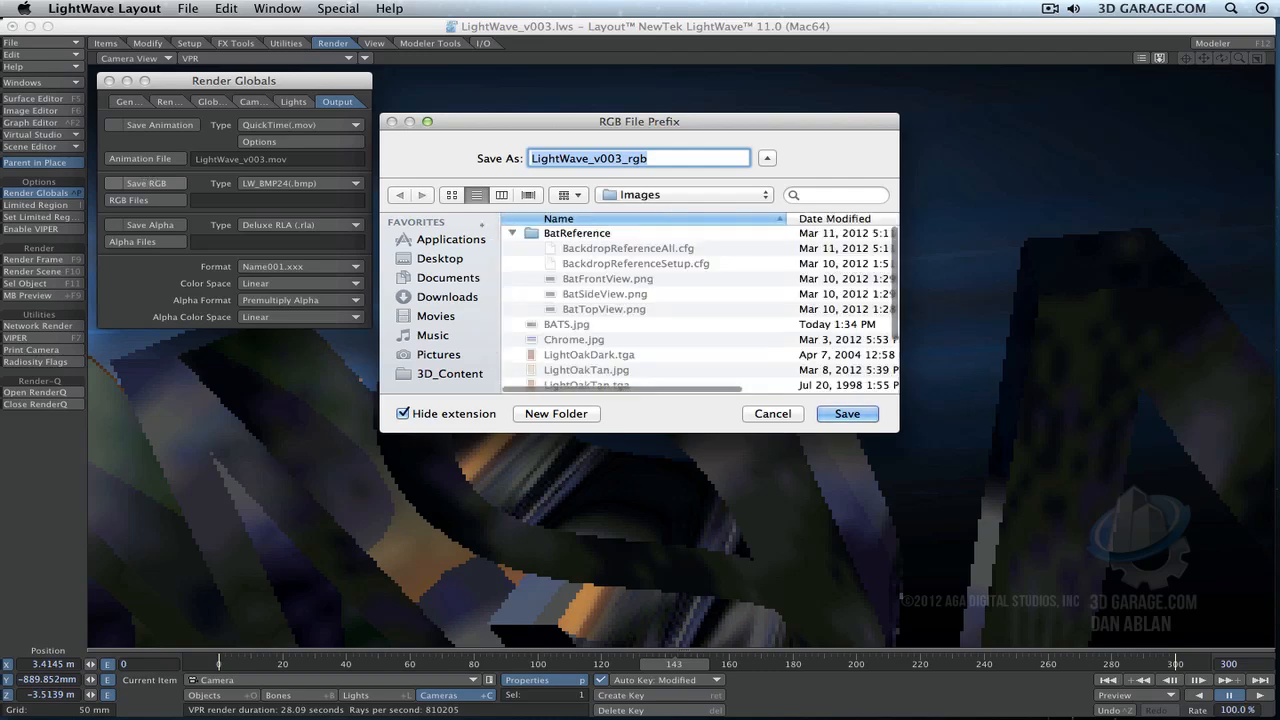
pyautogui.press('Return')
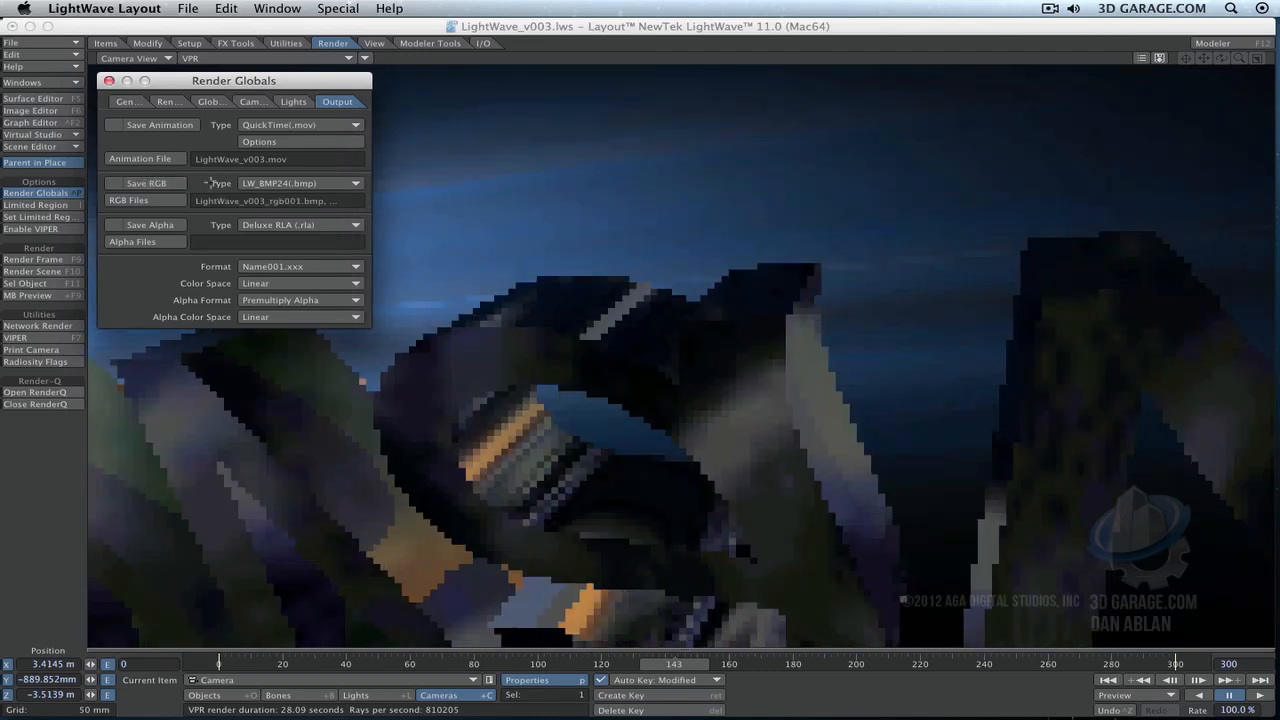
pyautogui.click(318, 183)
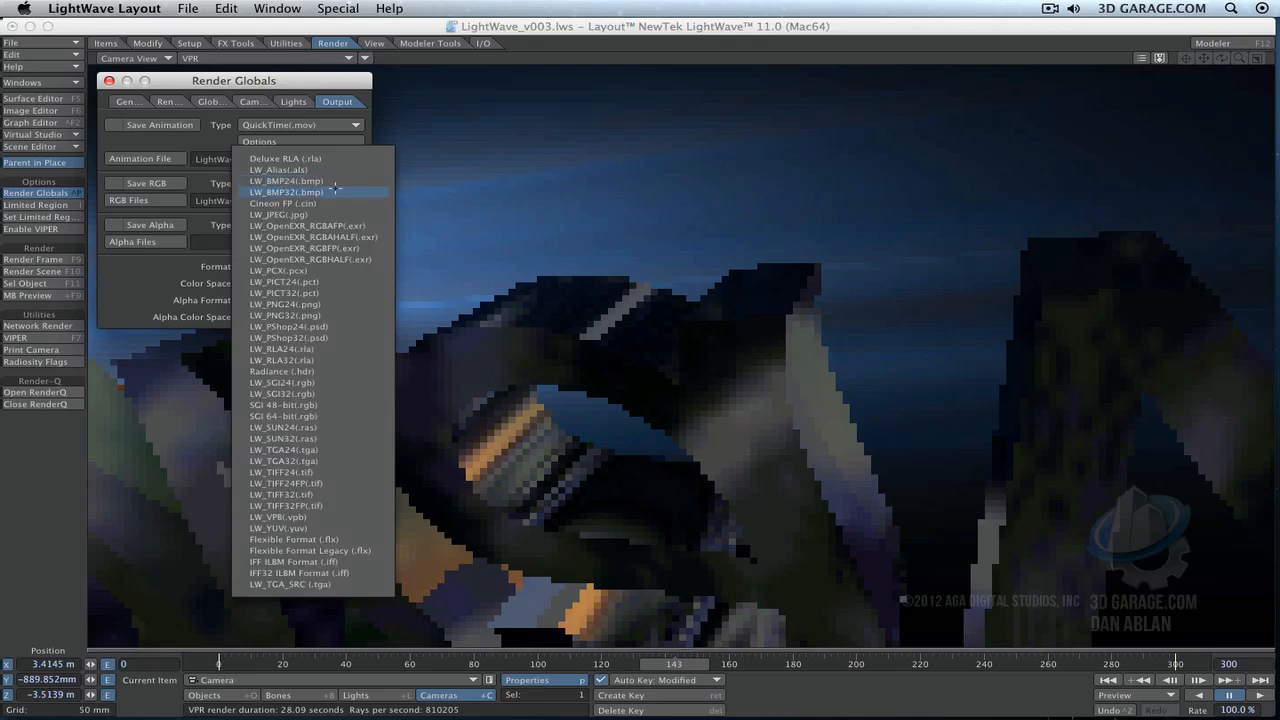
pyautogui.click(347, 315)
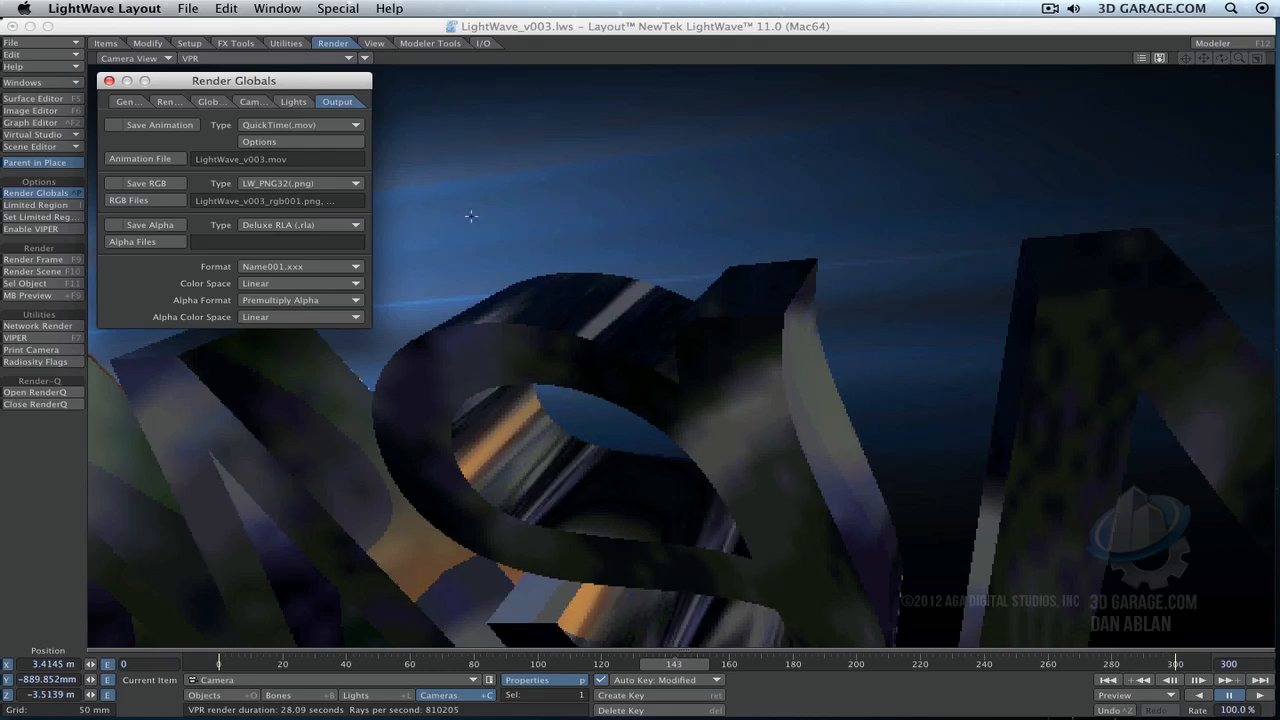
# Change the RGB file type to LW_PNG24(.png) and look over the other available image formats
pyautogui.click(349, 184)
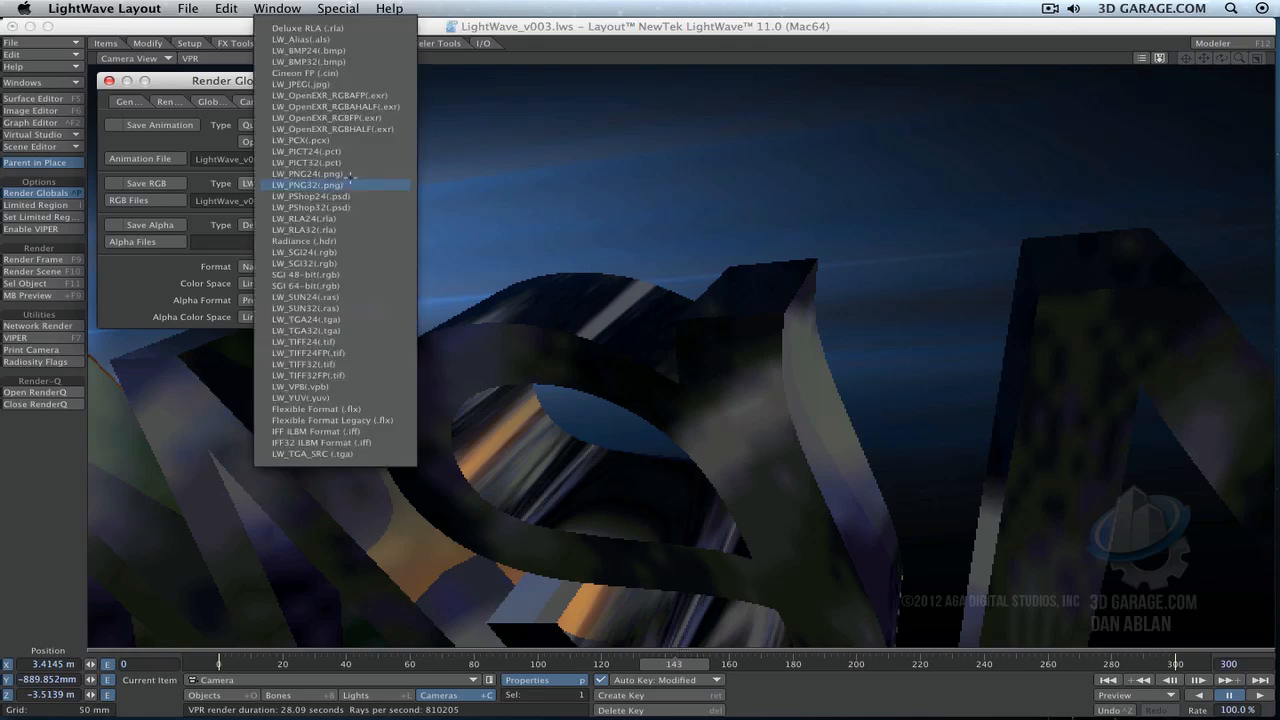
pyautogui.click(349, 174)
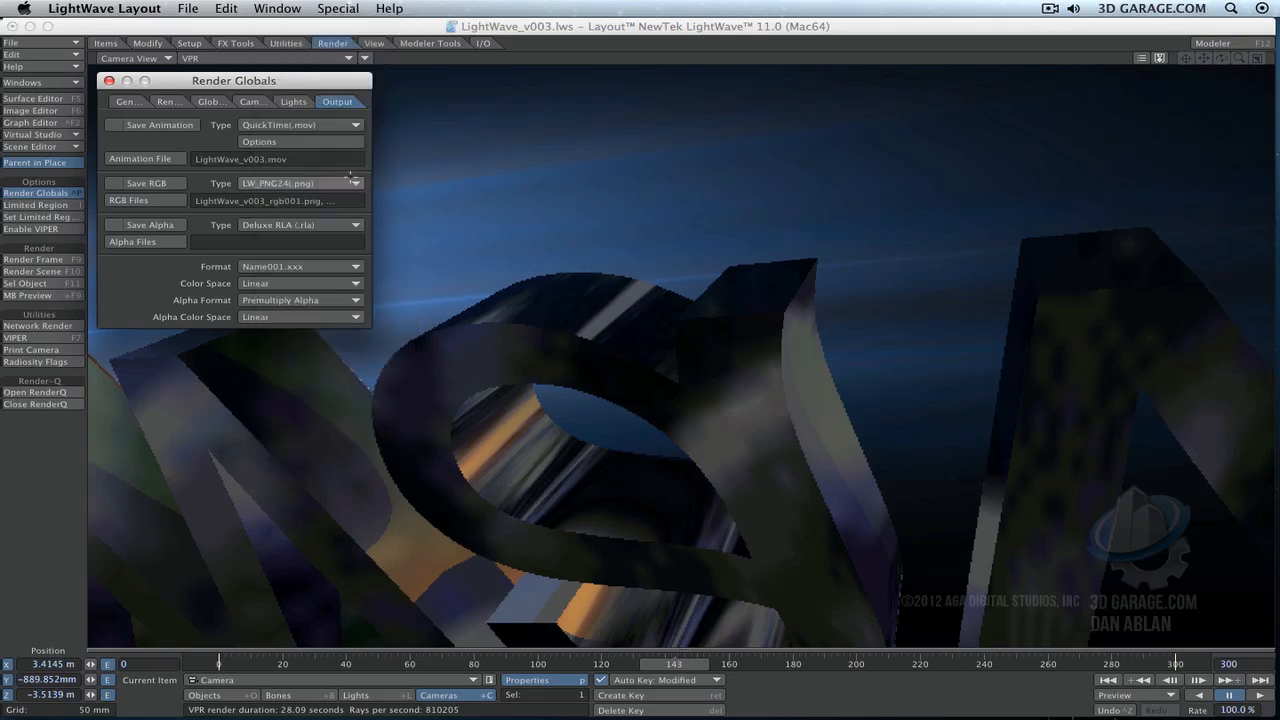
pyautogui.click(350, 178)
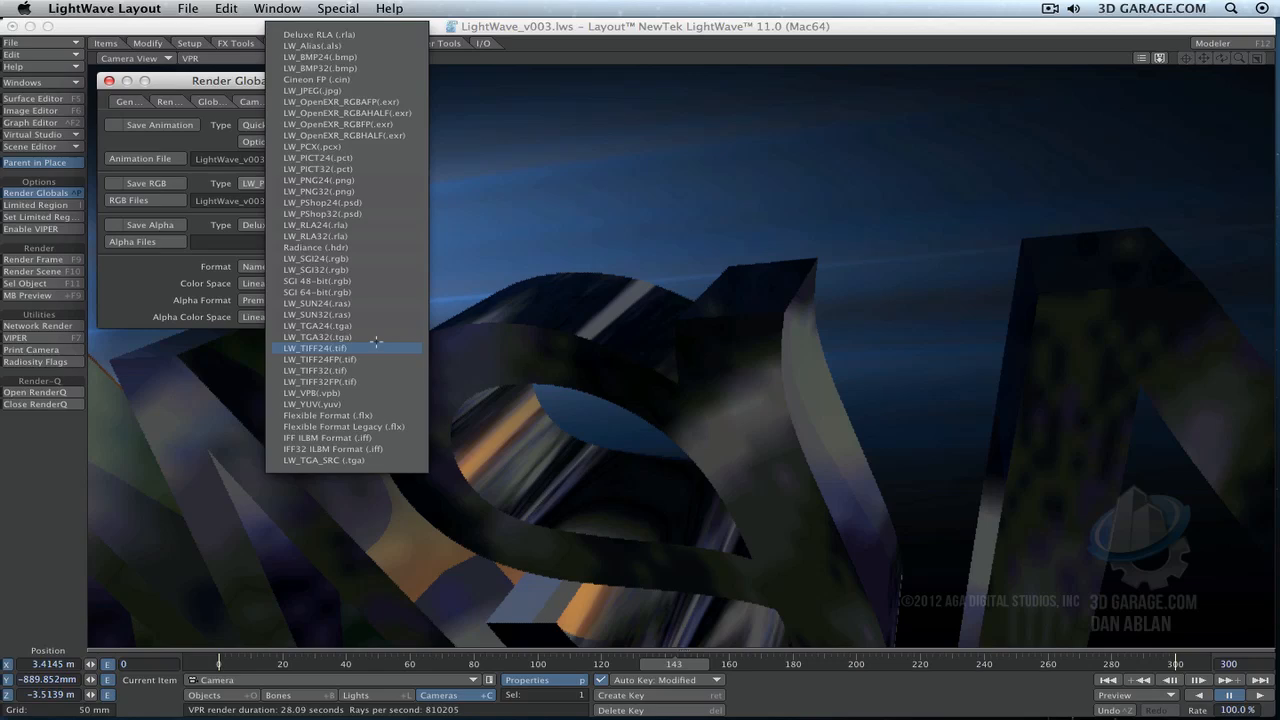
pyautogui.click(353, 180)
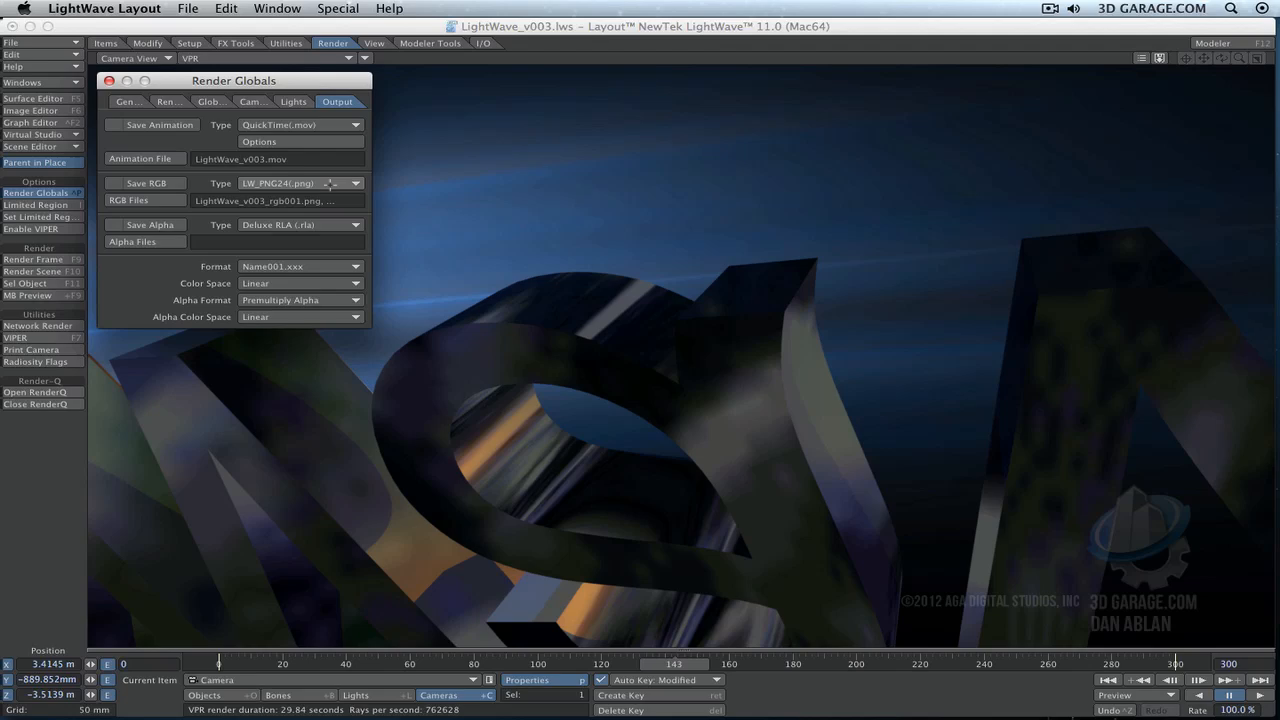
pyautogui.click(330, 184)
pyautogui.click(355, 183)
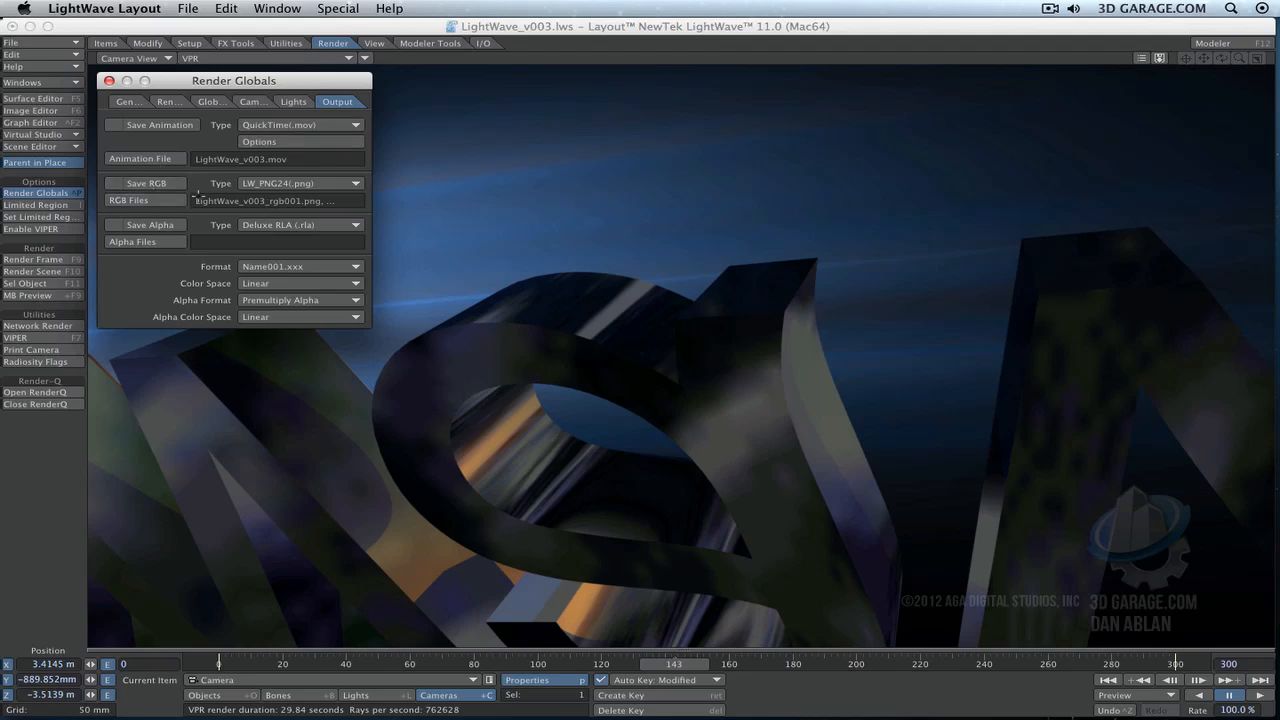
# Move the Render Globals window over the middle of the viewport and set the file numbering format to Name0001.xxx
pyautogui.moveTo(287, 80); pyautogui.dragTo(749, 95)
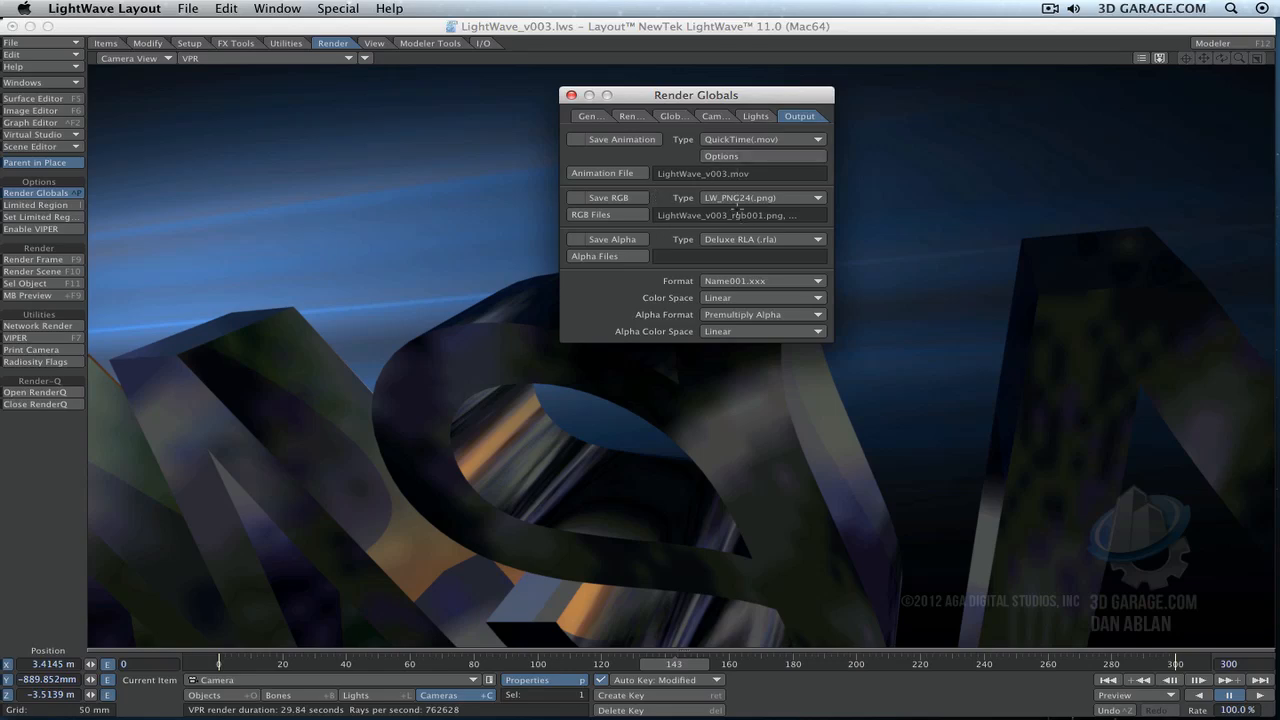
pyautogui.moveTo(706, 88); pyautogui.dragTo(649, 70)
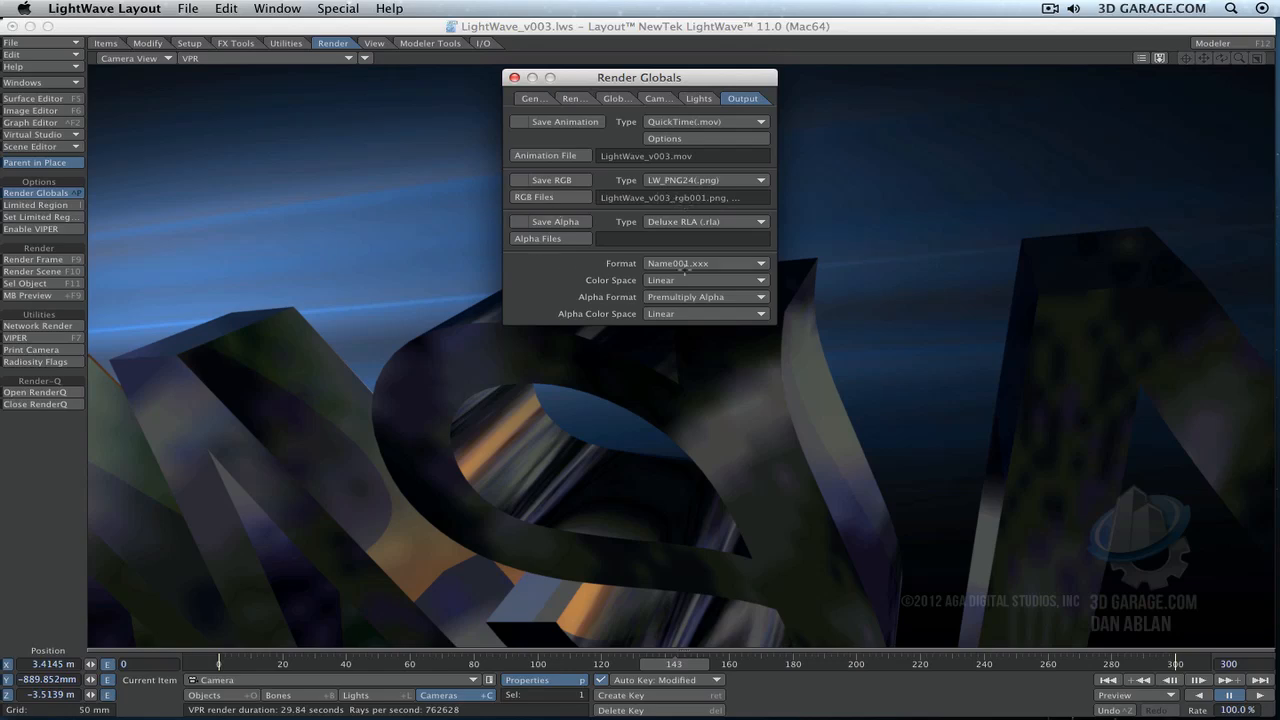
pyautogui.click(716, 264)
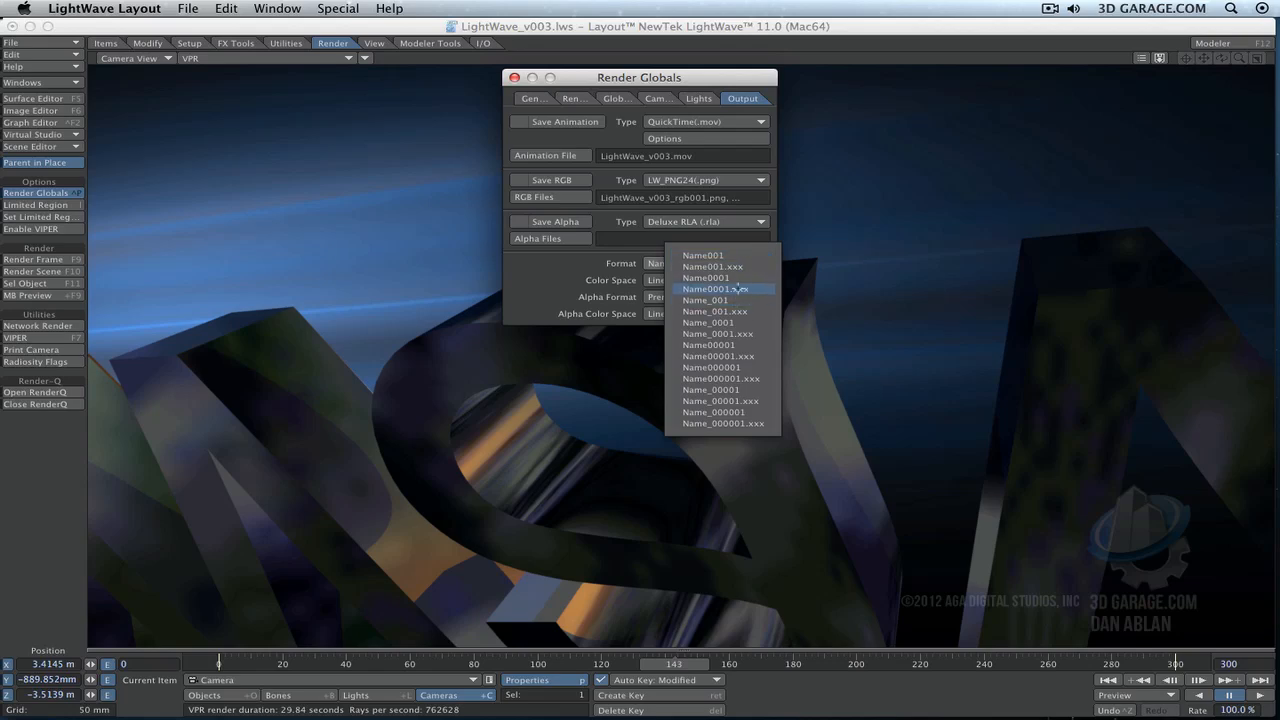
pyautogui.click(737, 289)
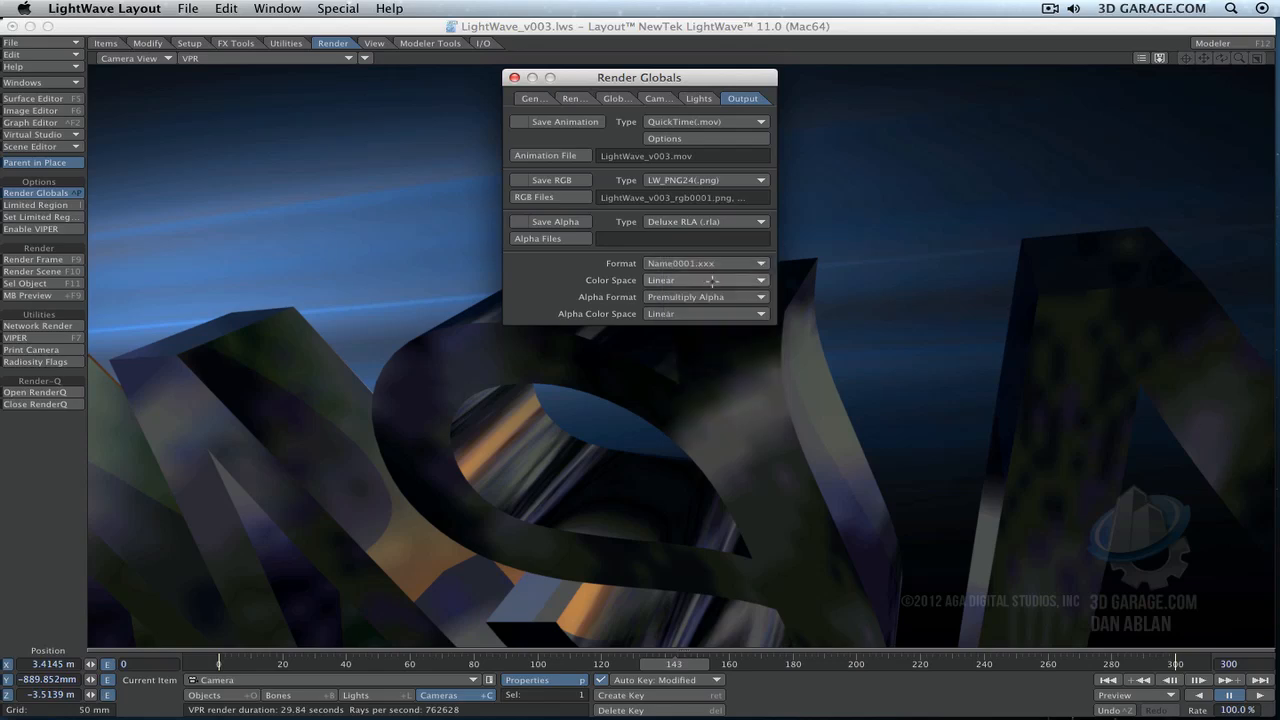
# Try sRGB and rec709 as the output color space, and return it to Linear
pyautogui.click(710, 280)
pyautogui.click(700, 292)
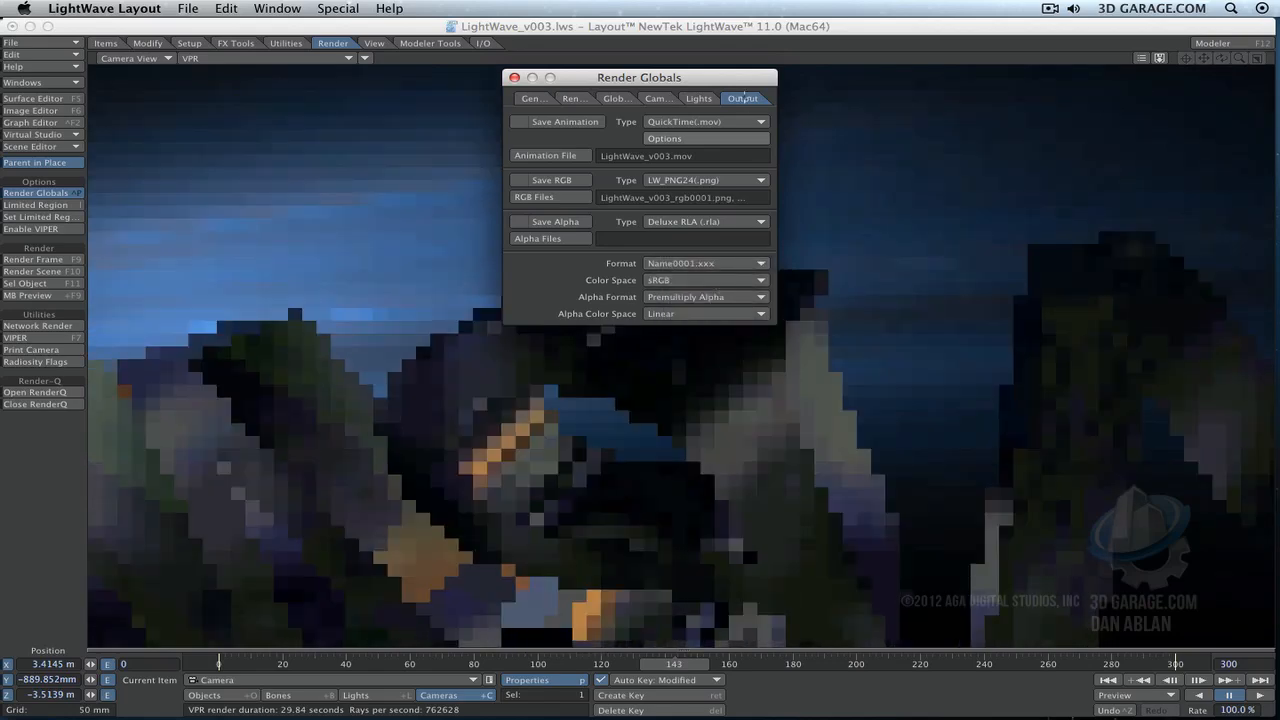
pyautogui.click(701, 281)
pyautogui.click(741, 290)
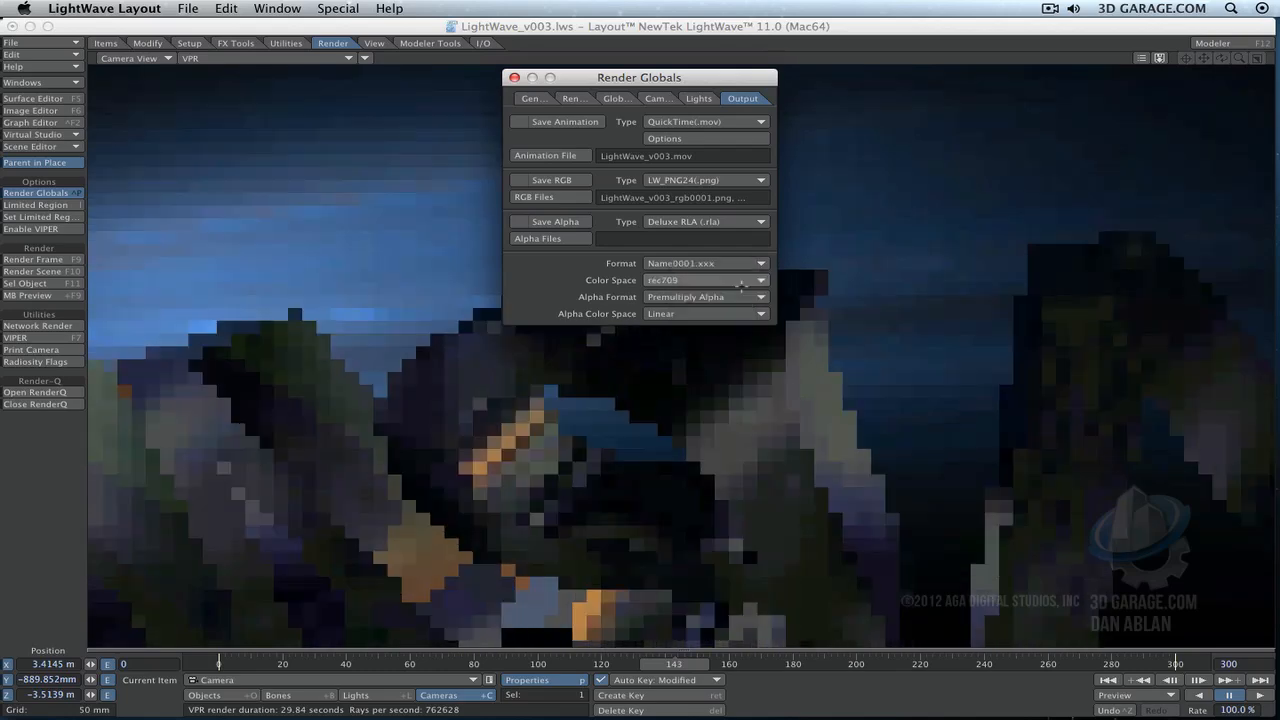
pyautogui.click(741, 286)
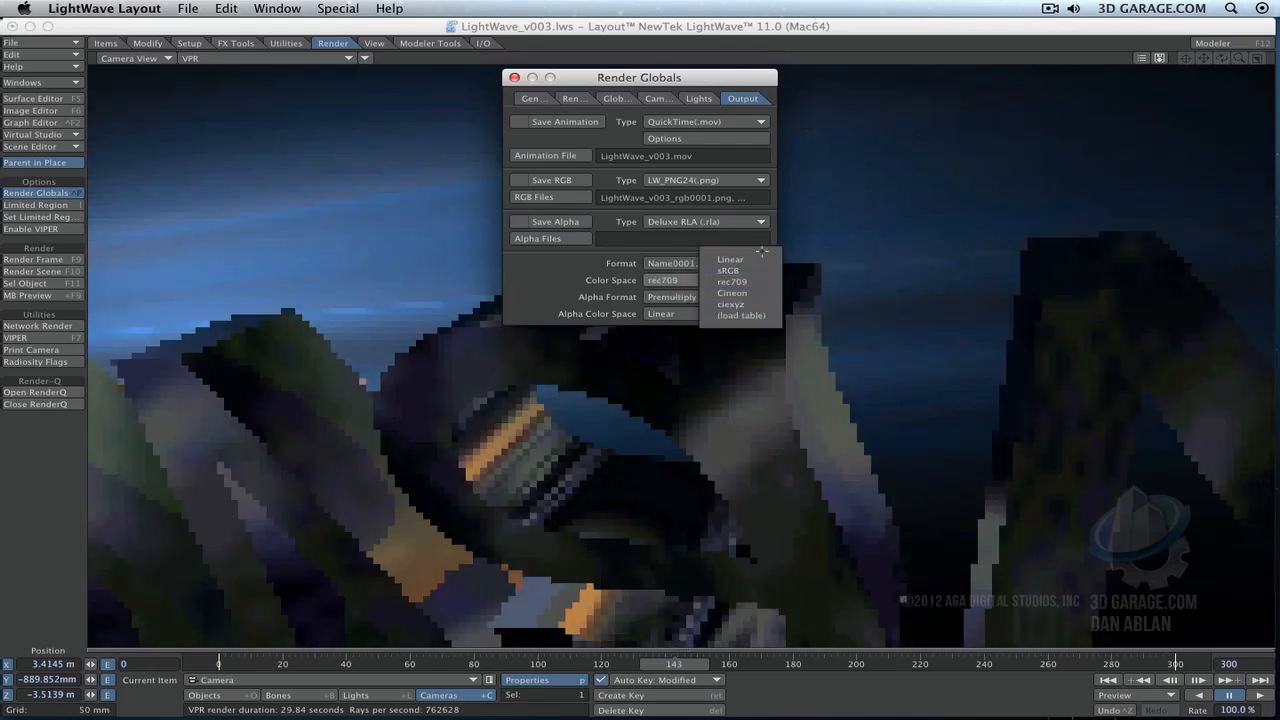
pyautogui.click(762, 260)
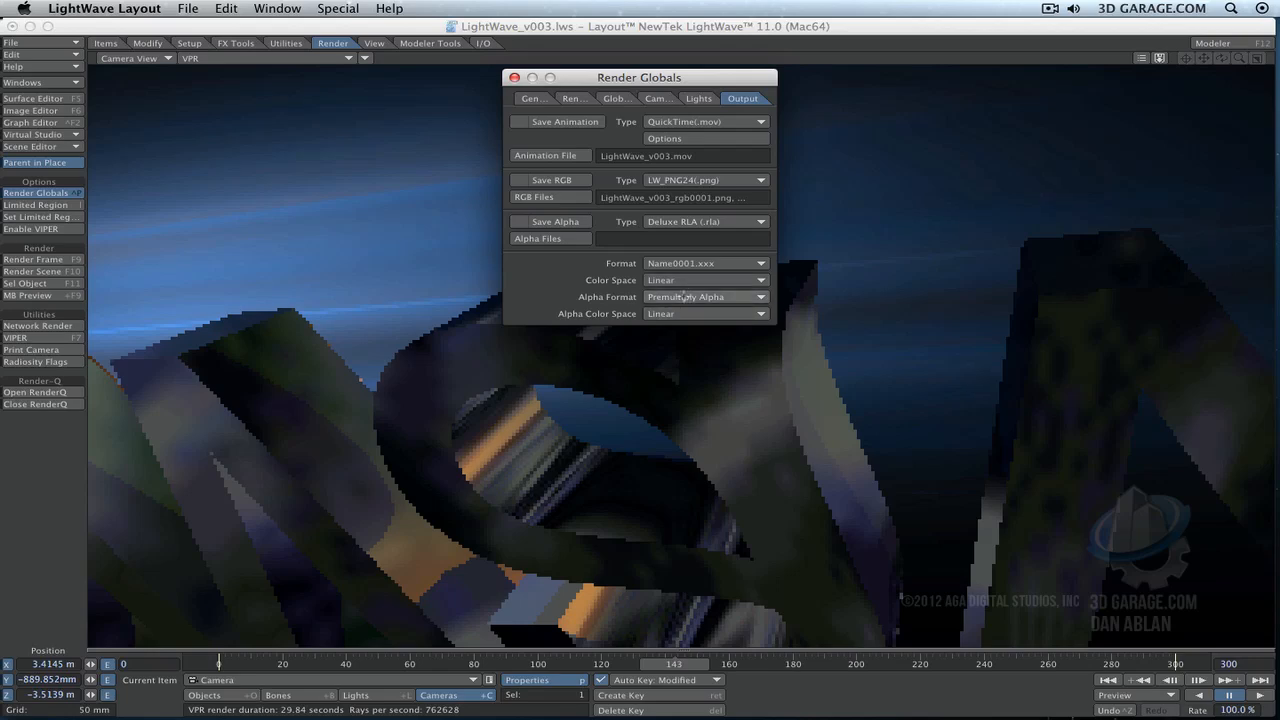
# Choose Premultiply Alpha as the alpha format and Linear as the alpha color space, and enable saving RGB files
pyautogui.click(686, 297)
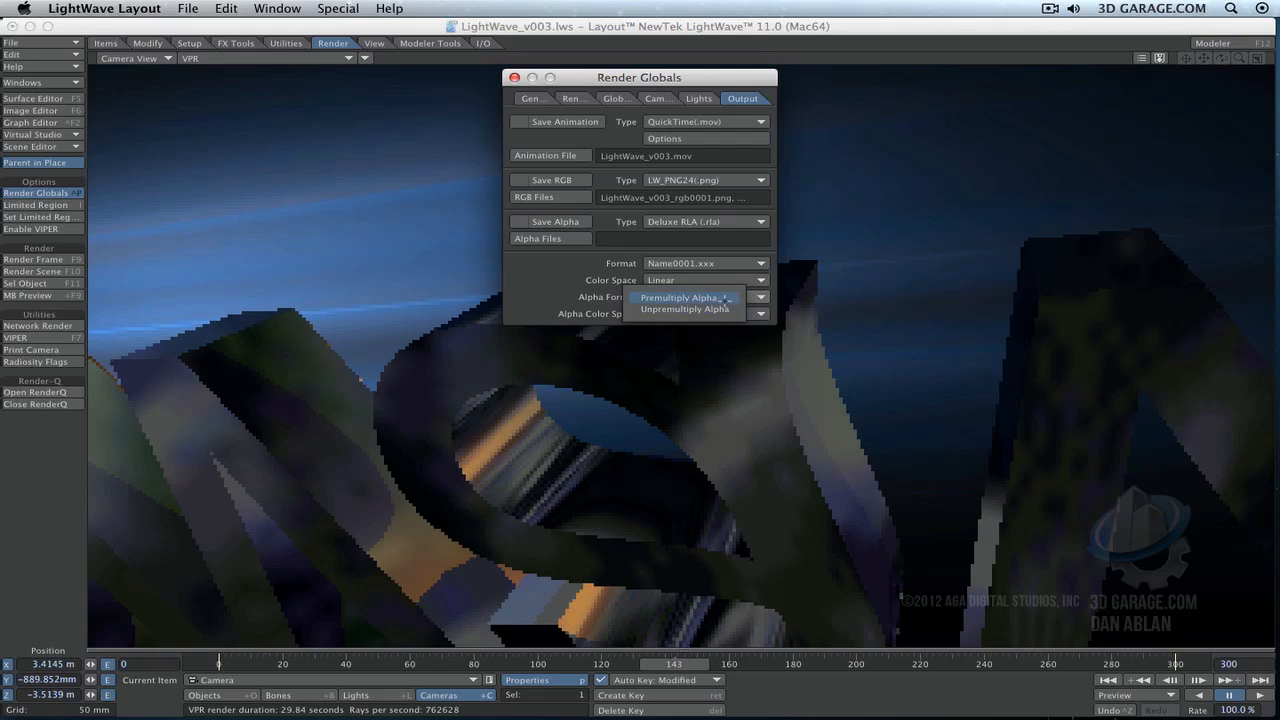
pyautogui.click(724, 298)
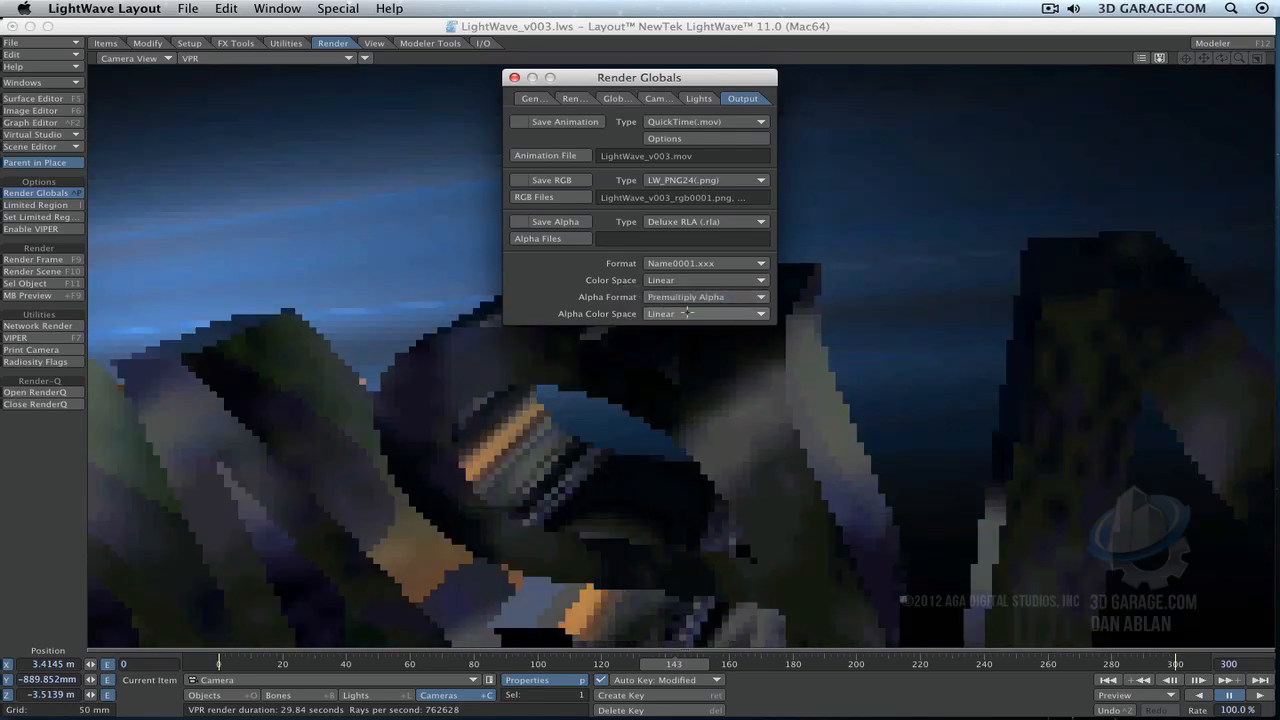
pyautogui.click(712, 314)
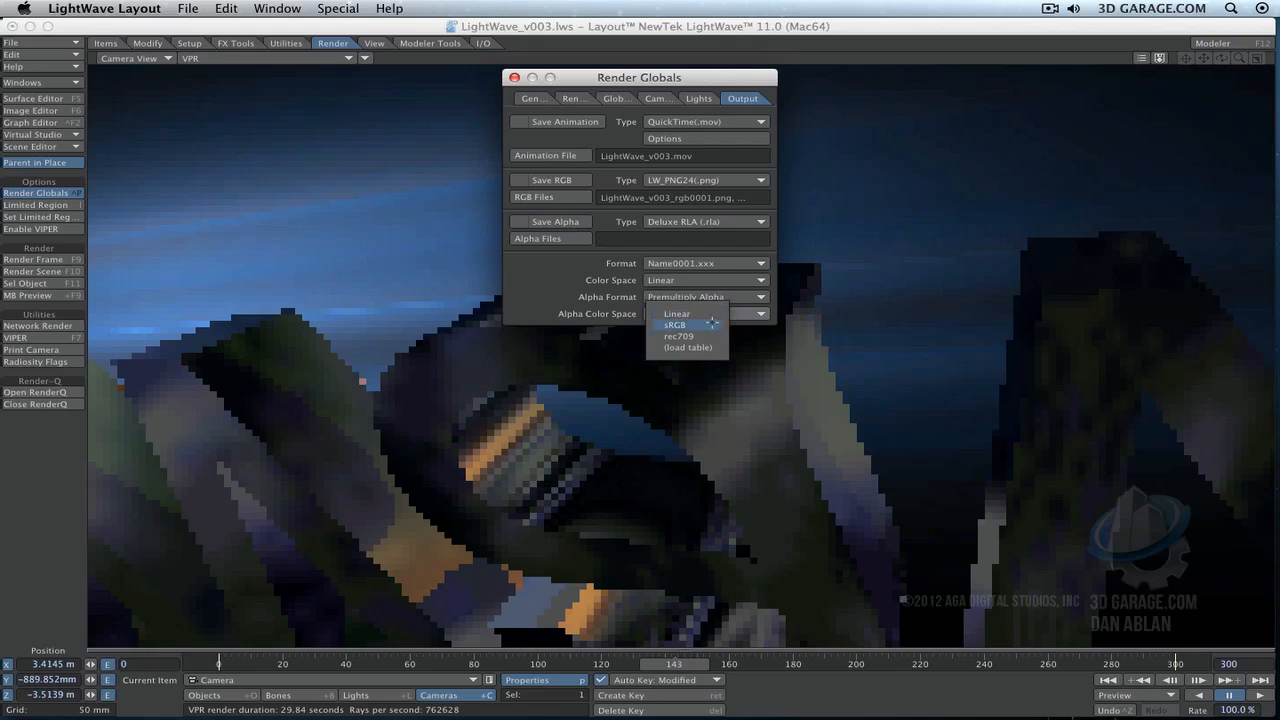
pyautogui.click(690, 314)
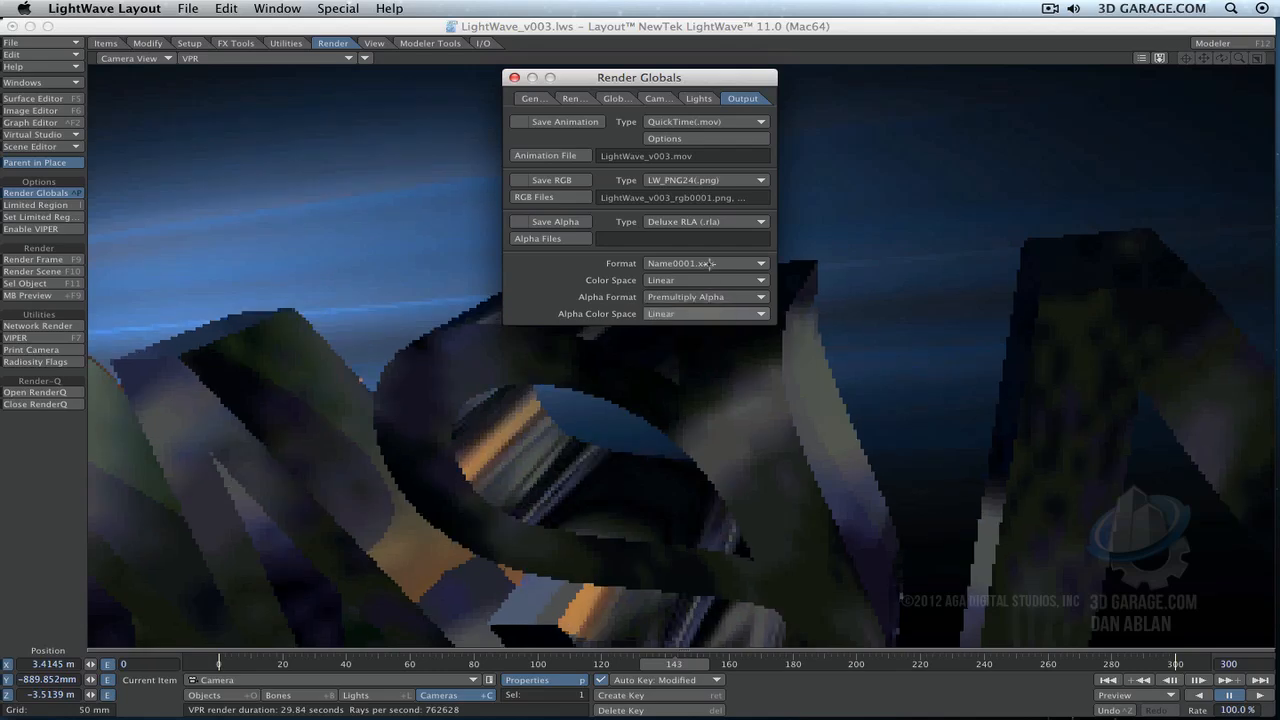
pyautogui.click(550, 180)
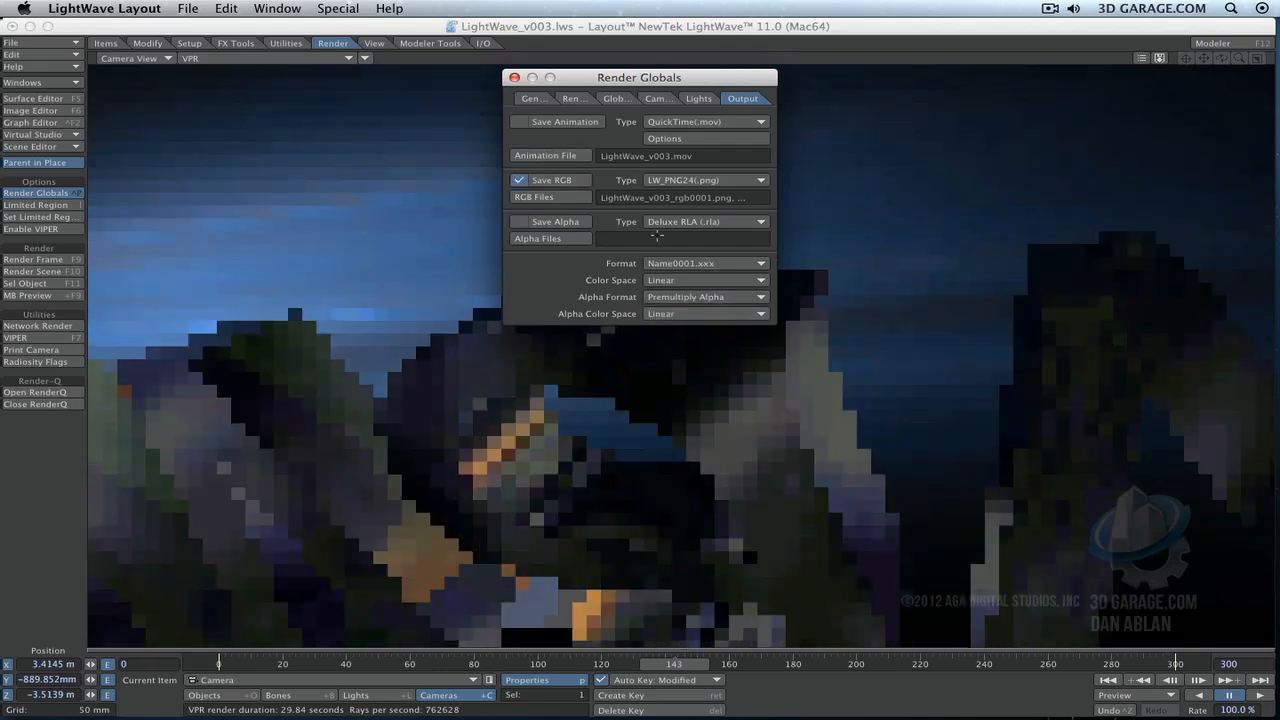
# Save the scene over the existing LightWave_v003.lws, and start rendering the full scene with the render display kept on, aborting it early
pyautogui.press('super+s')
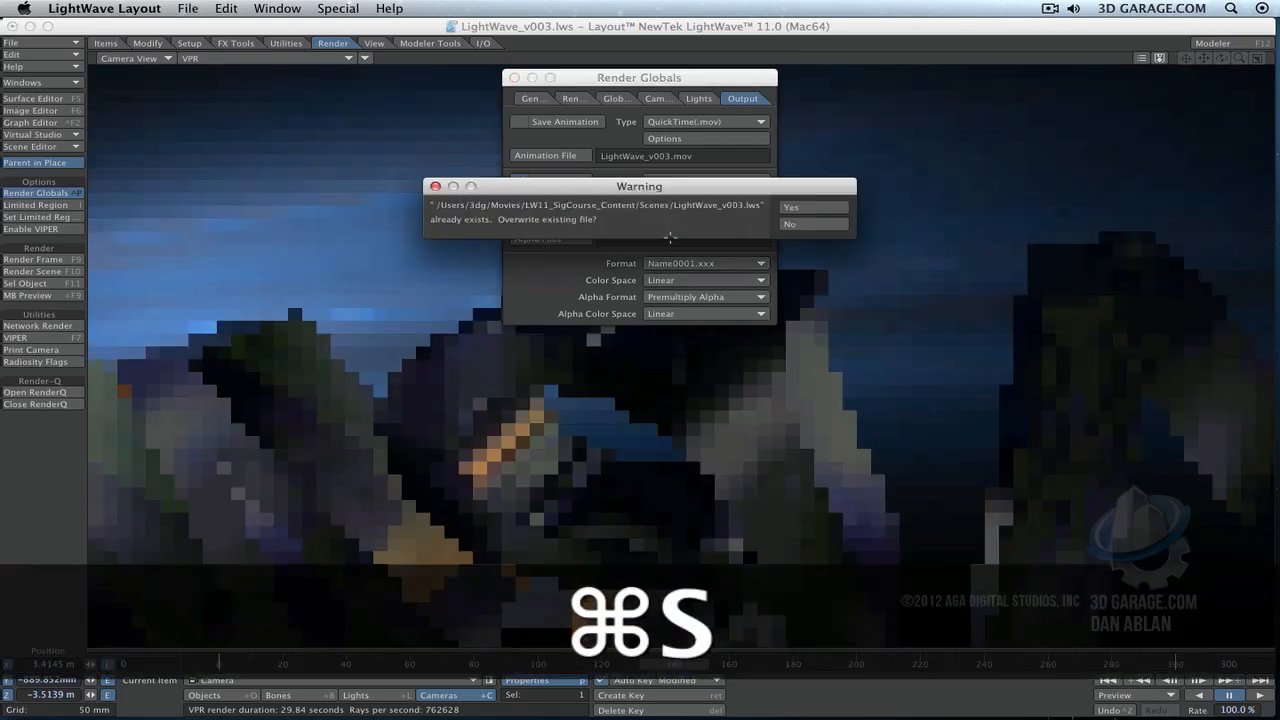
pyautogui.click(808, 209)
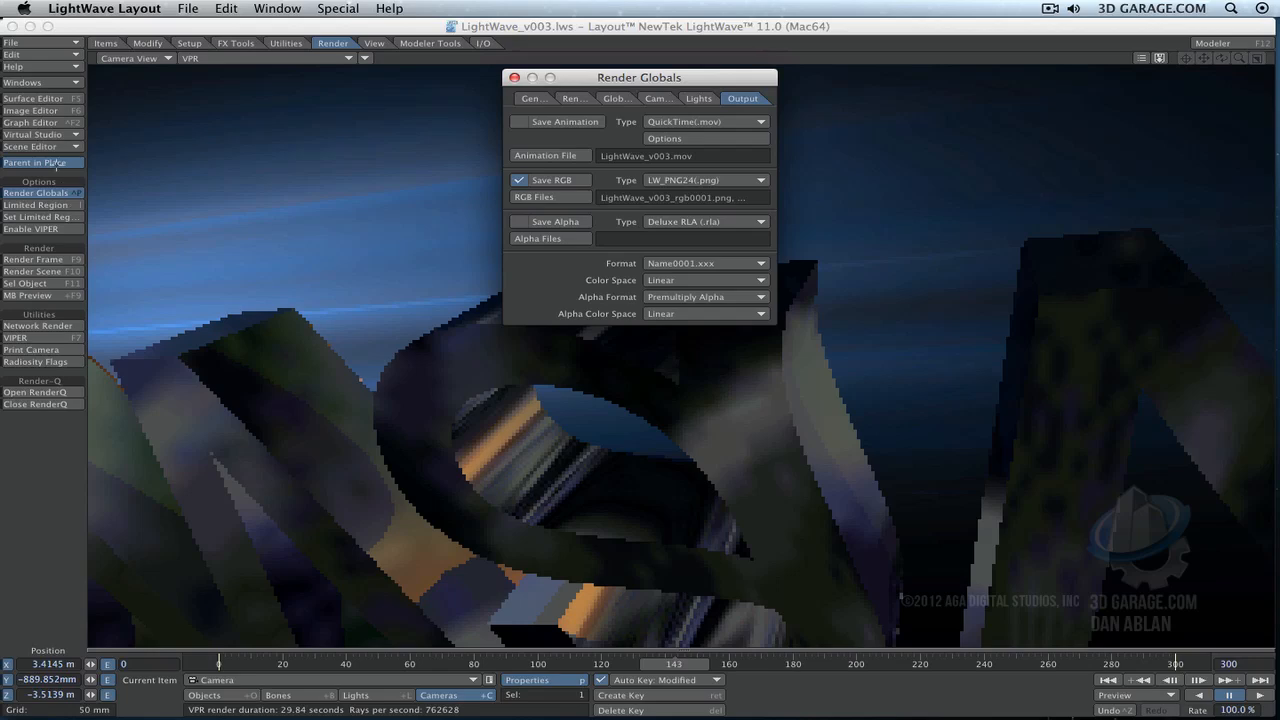
pyautogui.click(57, 272)
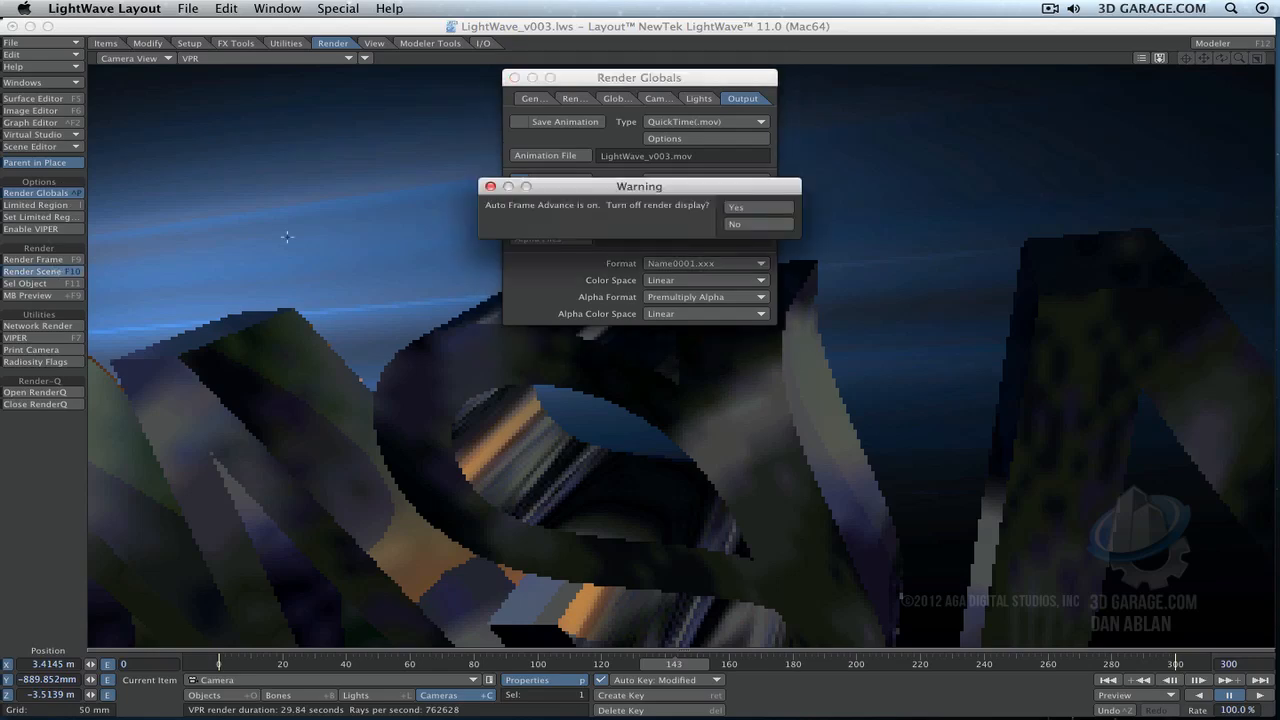
pyautogui.click(742, 224)
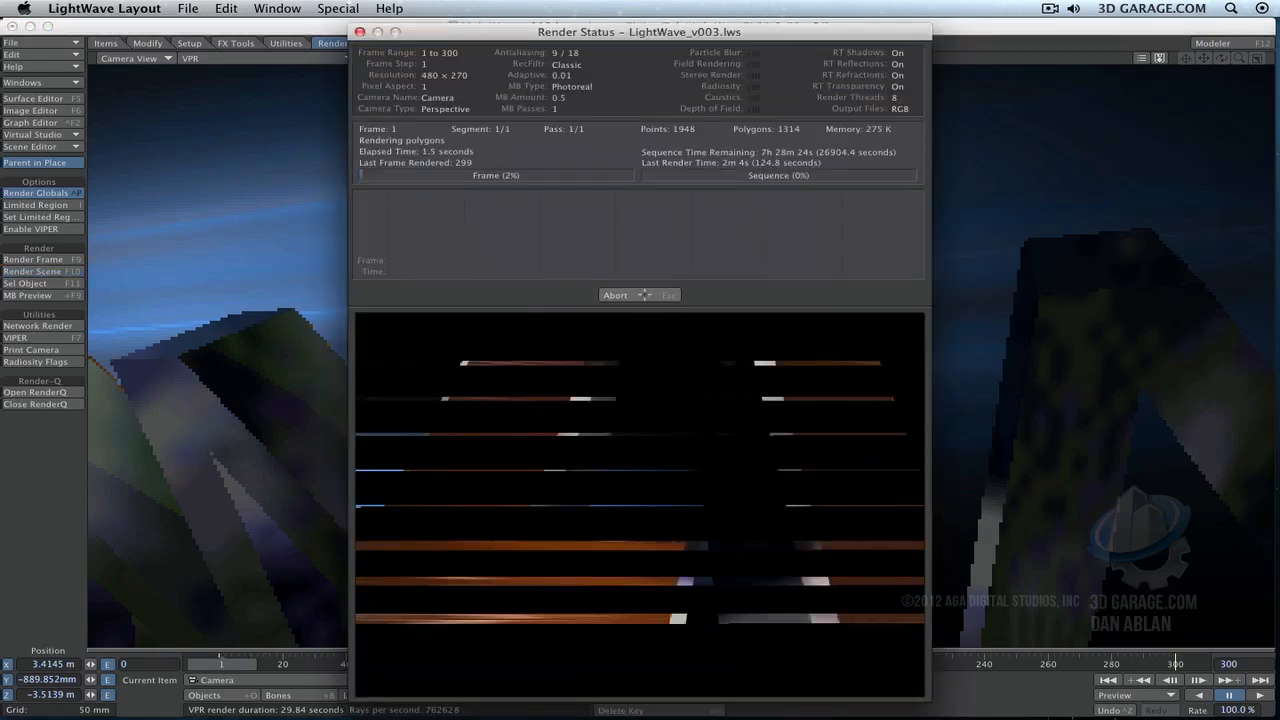
pyautogui.click(643, 295)
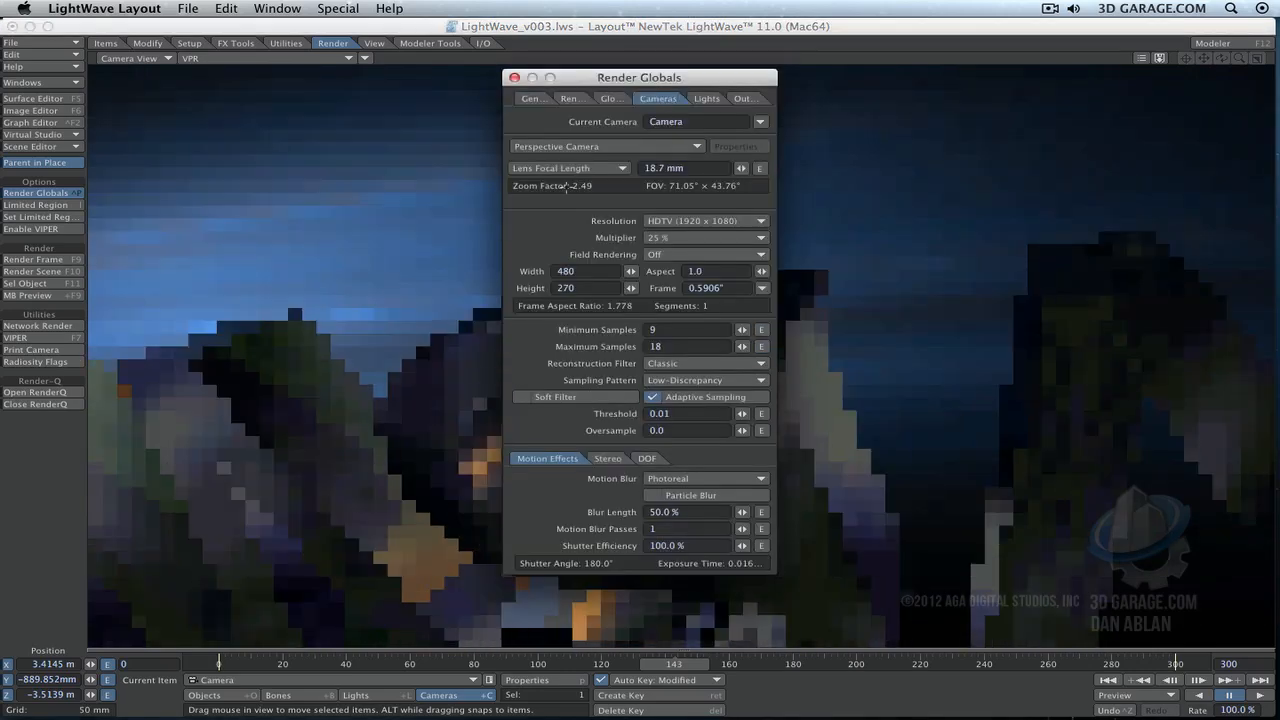
# Set the camera's resolution multiplier to 100 %, and try Save Animation in the output settings, leaving only Save RGB enabled
pyautogui.click(680, 237)
pyautogui.click(684, 257)
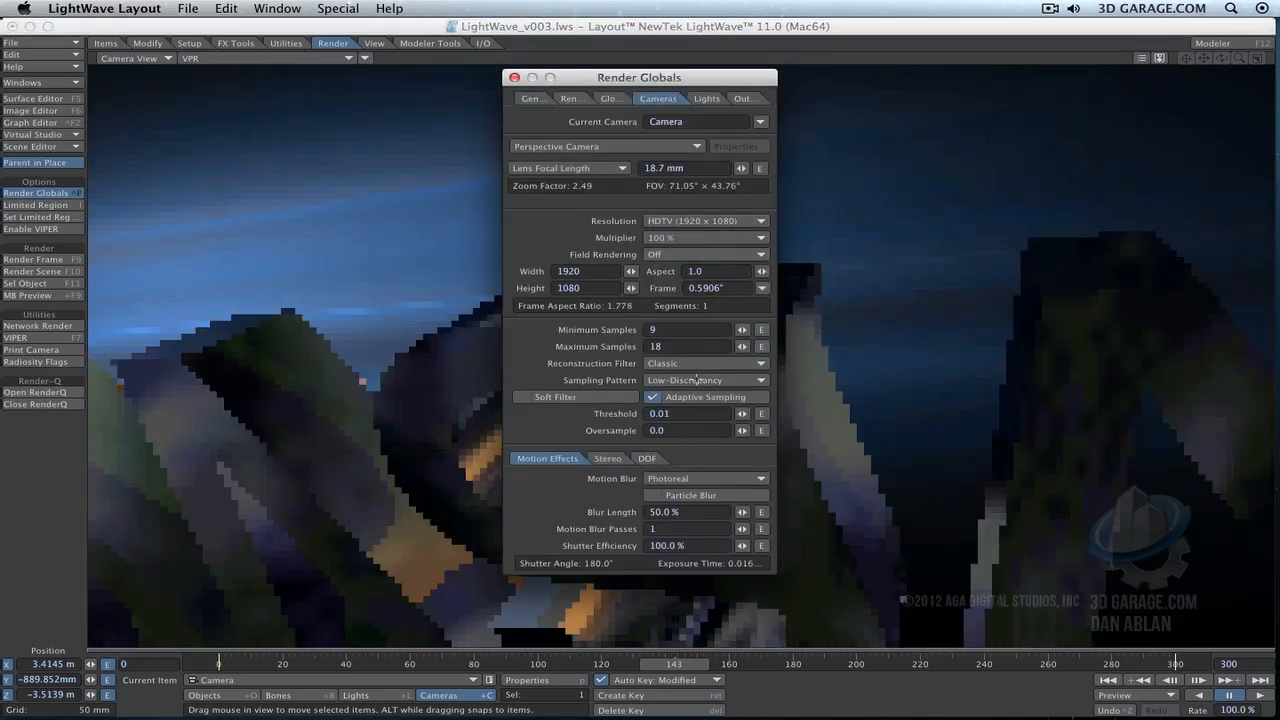
pyautogui.click(741, 99)
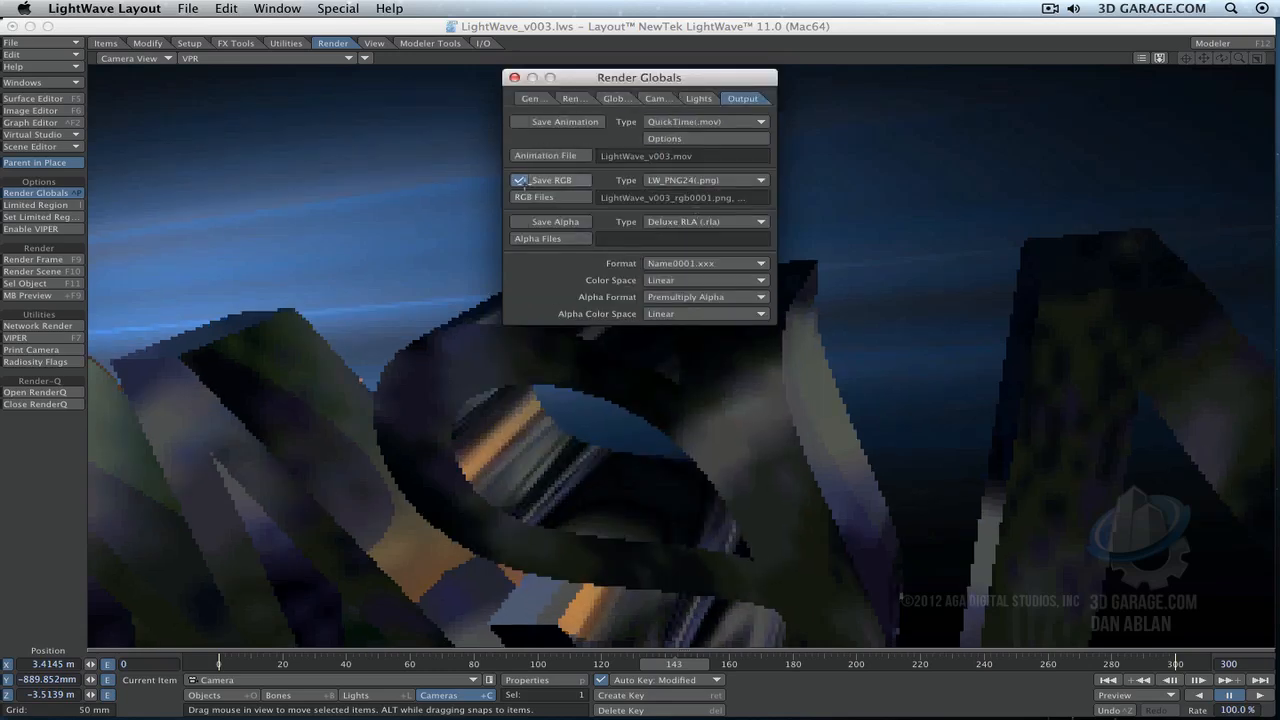
pyautogui.click(545, 121)
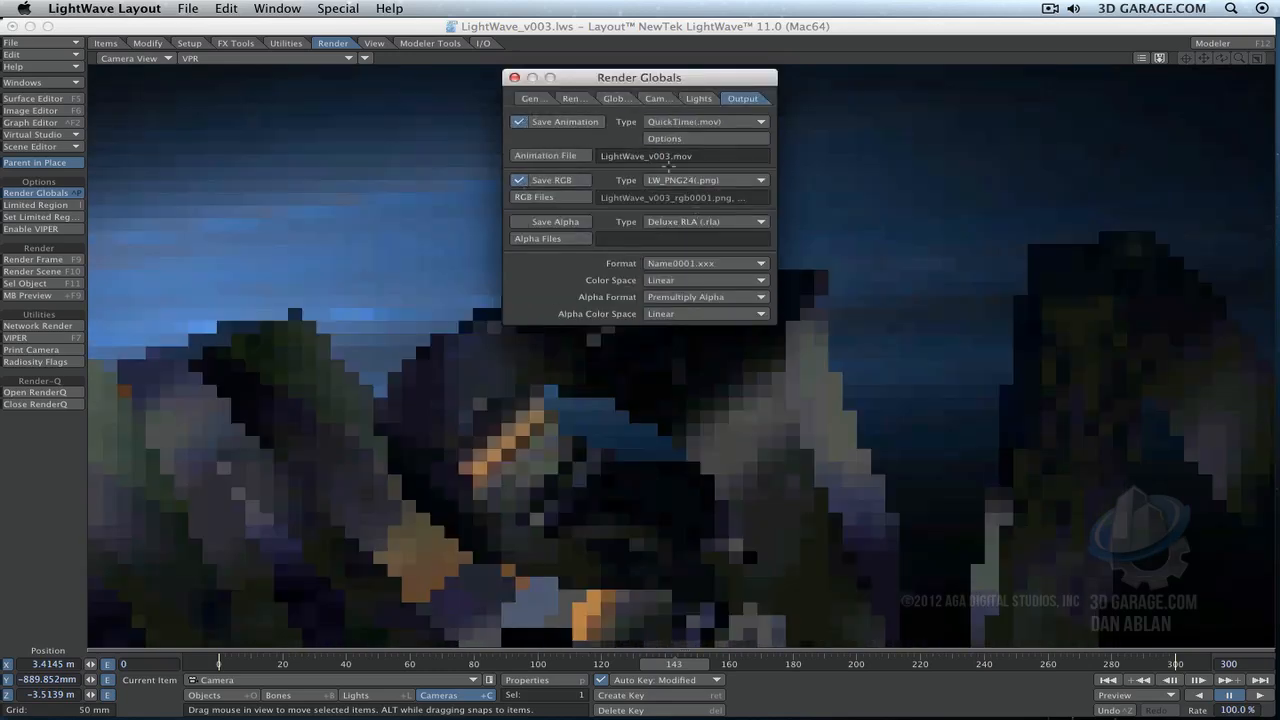
pyautogui.click(520, 121)
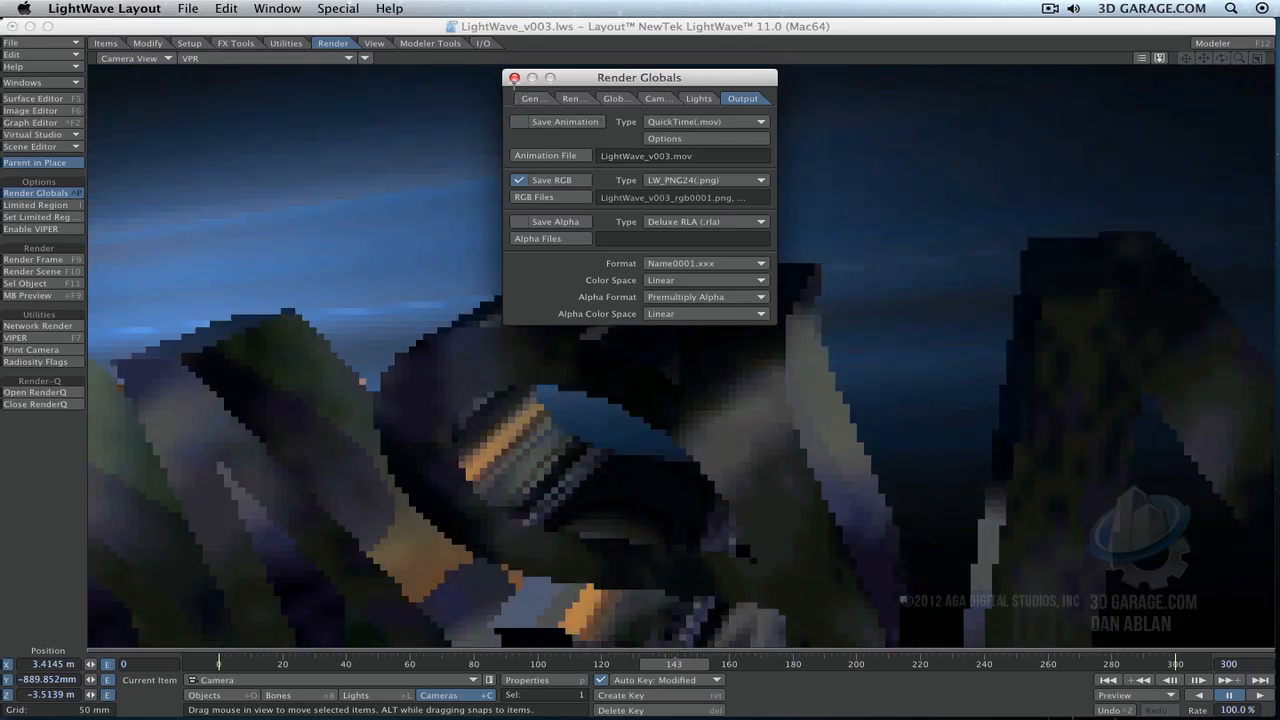
# Save the scene over the existing file, and open the Render-Q window side by side with Render Globals
pyautogui.press('super+s')
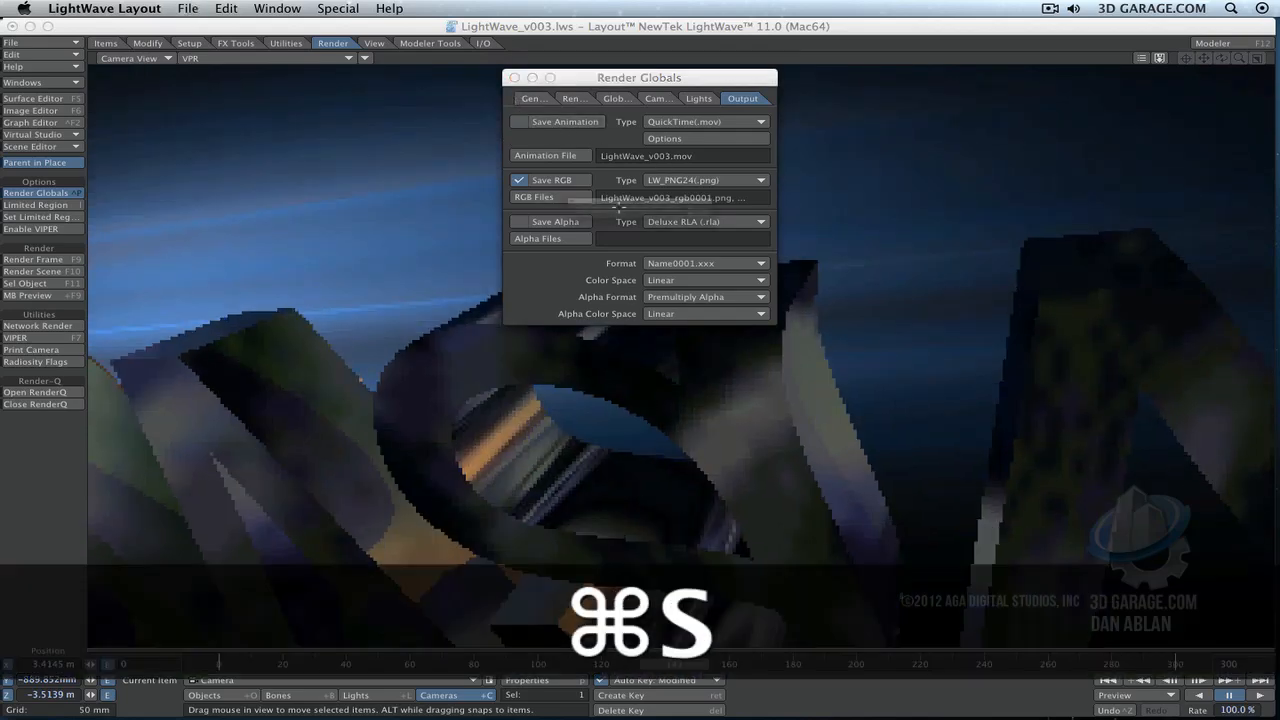
pyautogui.click(830, 208)
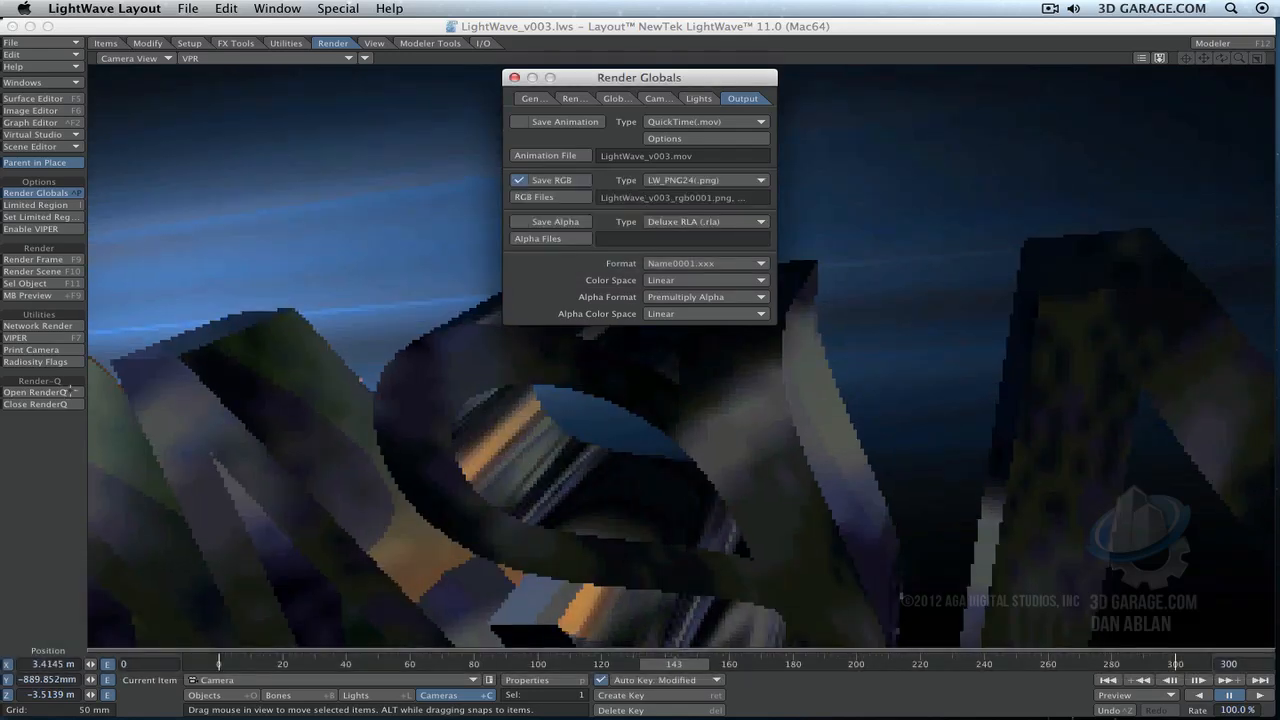
pyautogui.click(35, 392)
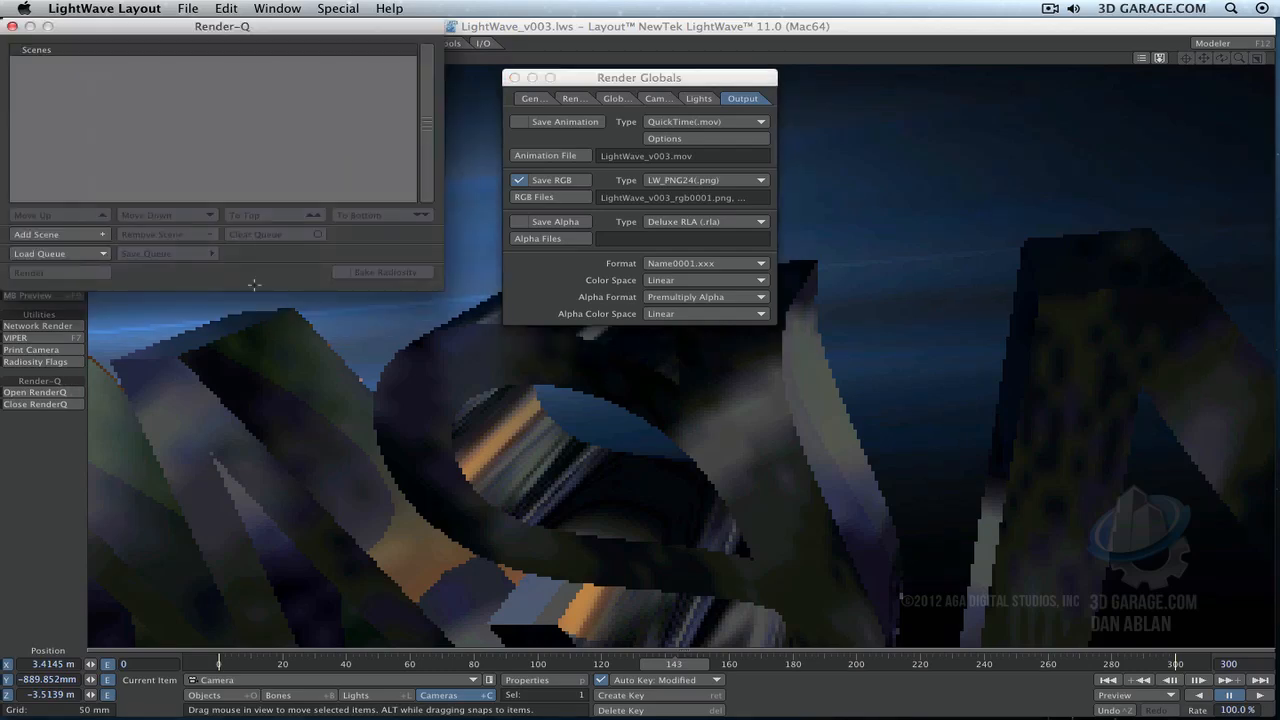
pyautogui.moveTo(325, 28); pyautogui.dragTo(441, 75)
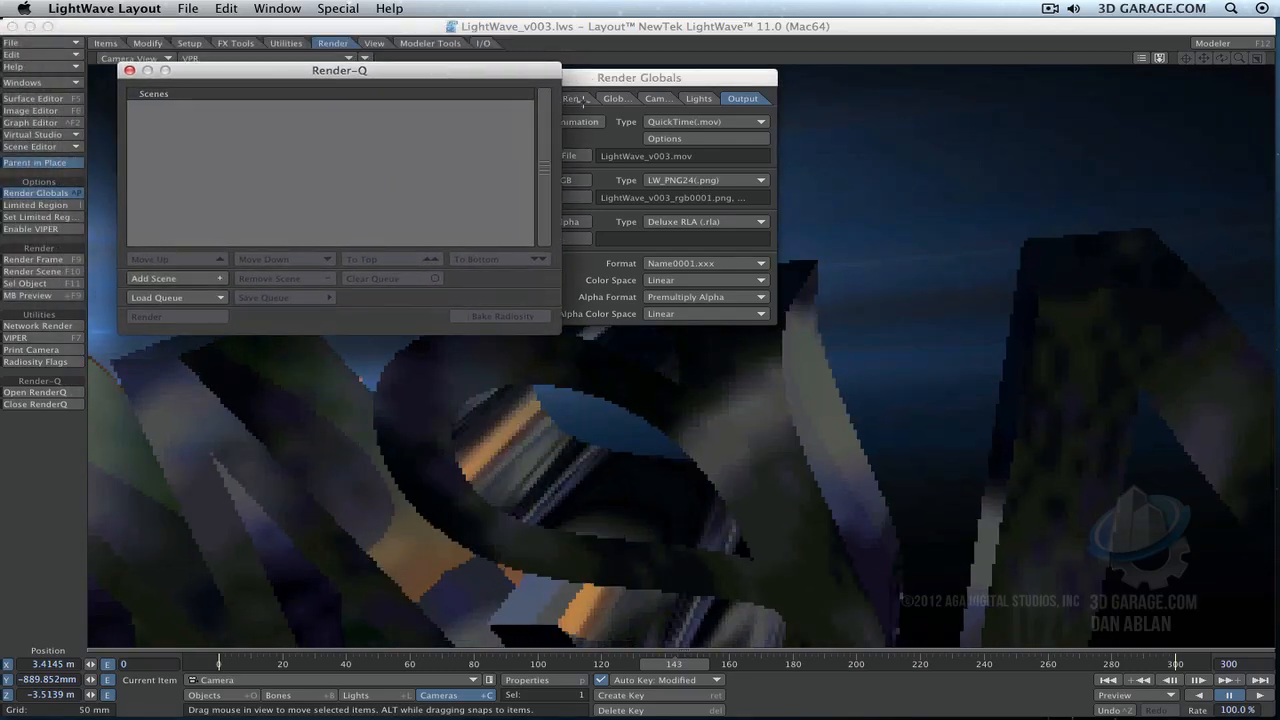
pyautogui.moveTo(594, 74); pyautogui.dragTo(660, 72)
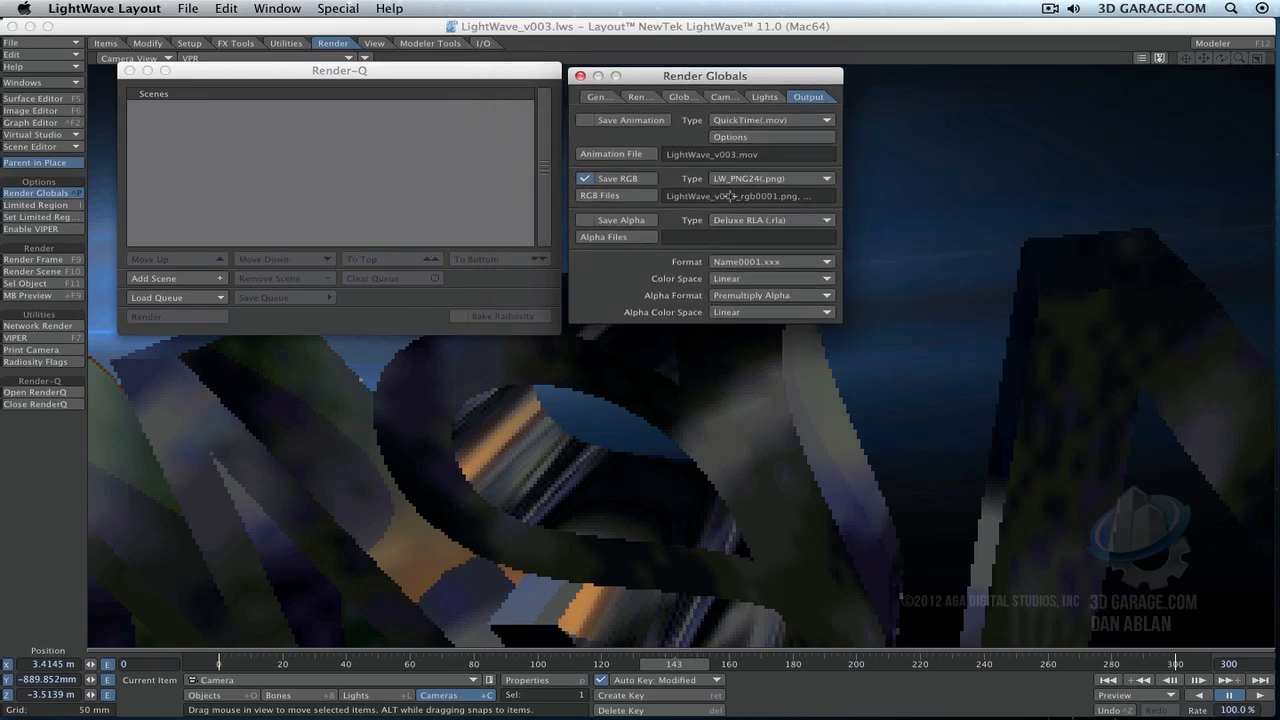
# Look at the scene files available for adding to the render queue, and cancel without adding any
pyautogui.click(326, 121)
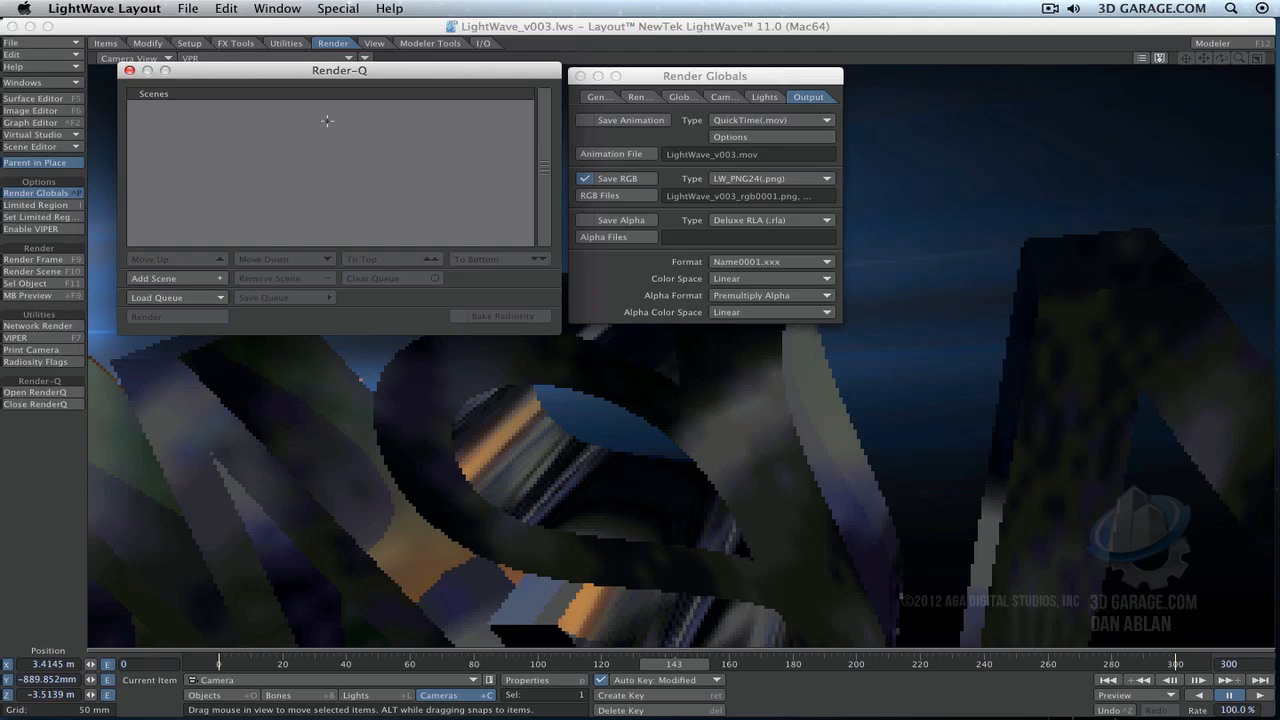
pyautogui.click(174, 279)
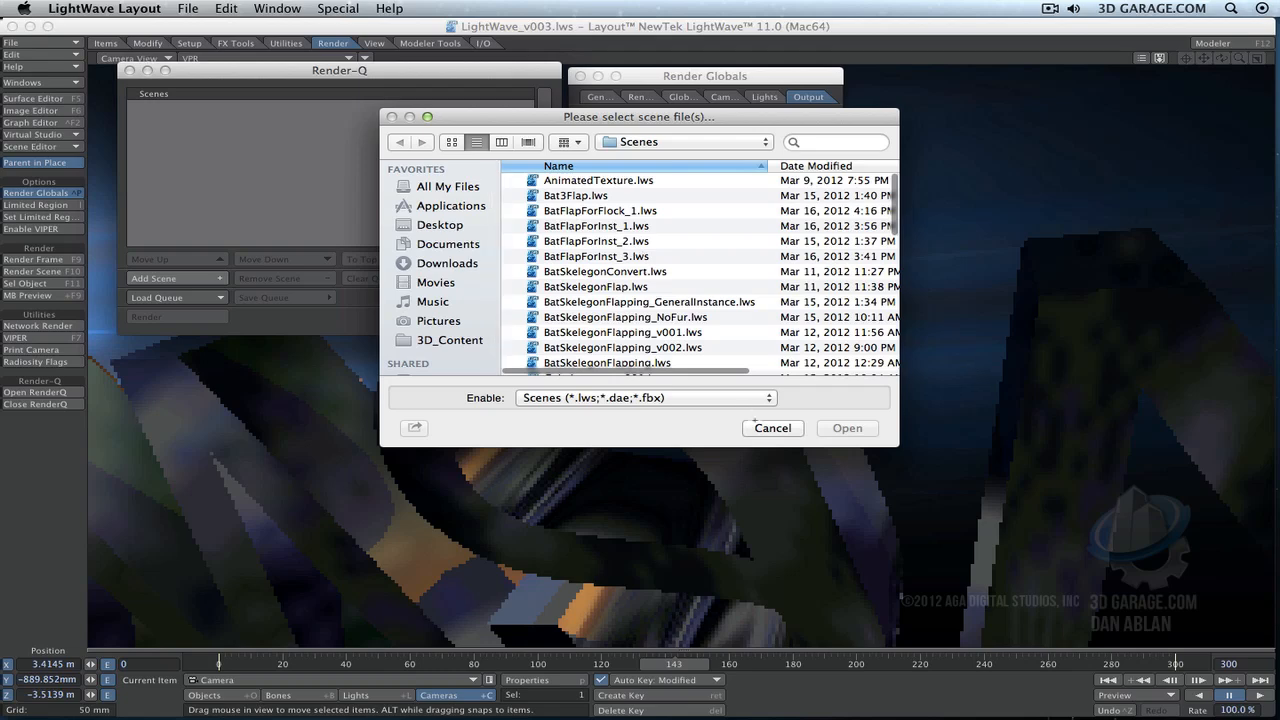
pyautogui.click(760, 427)
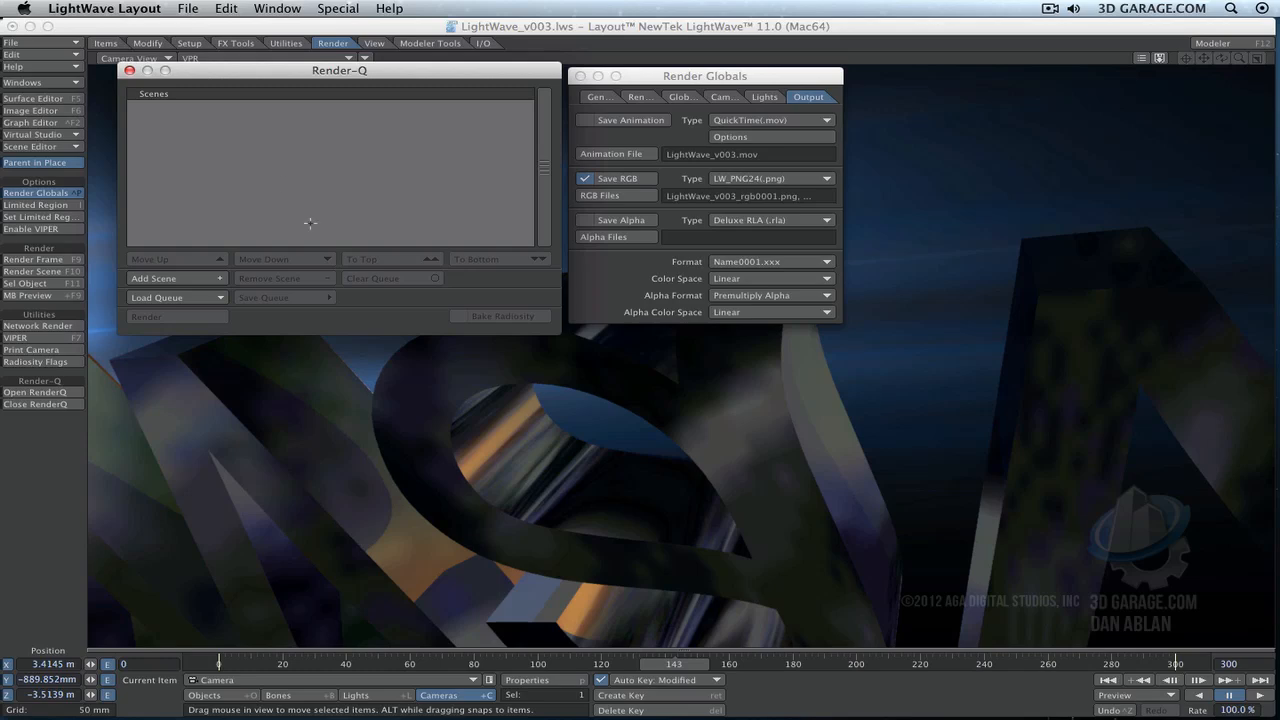
# Close the Render-Q and Render Globals windows
pyautogui.click(129, 70)
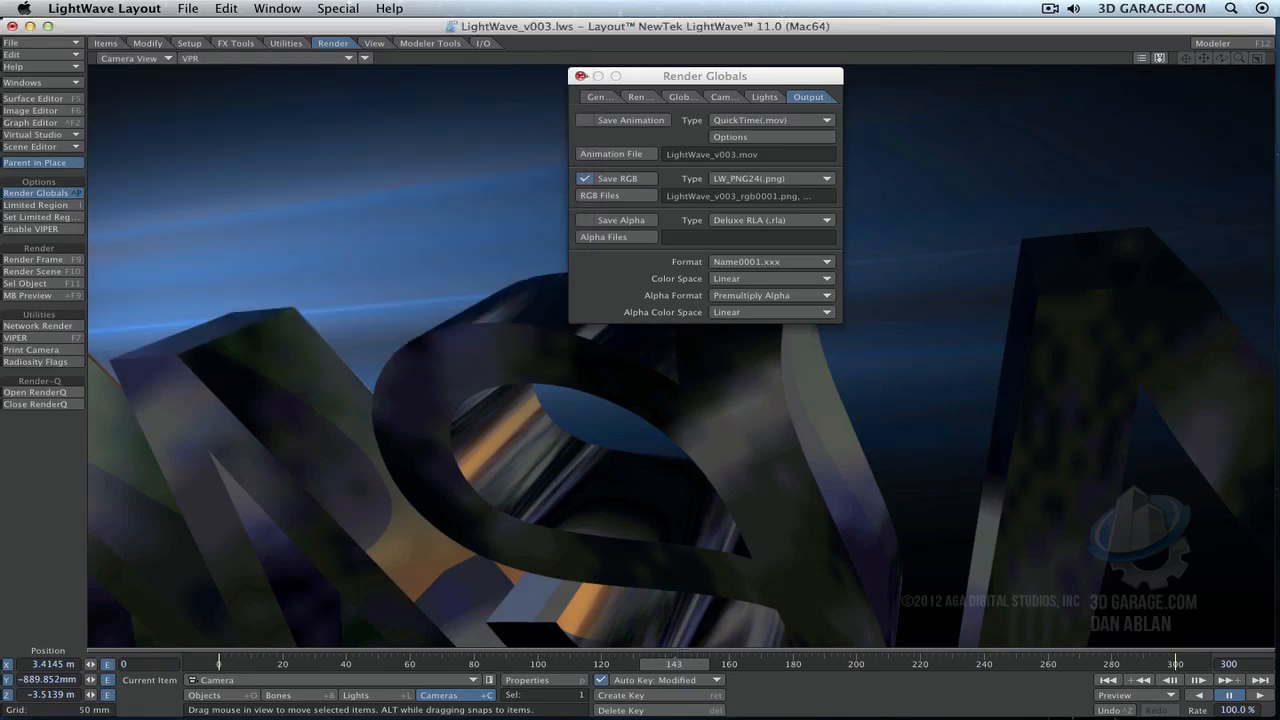
pyautogui.click(581, 75)
pyautogui.click(581, 75)
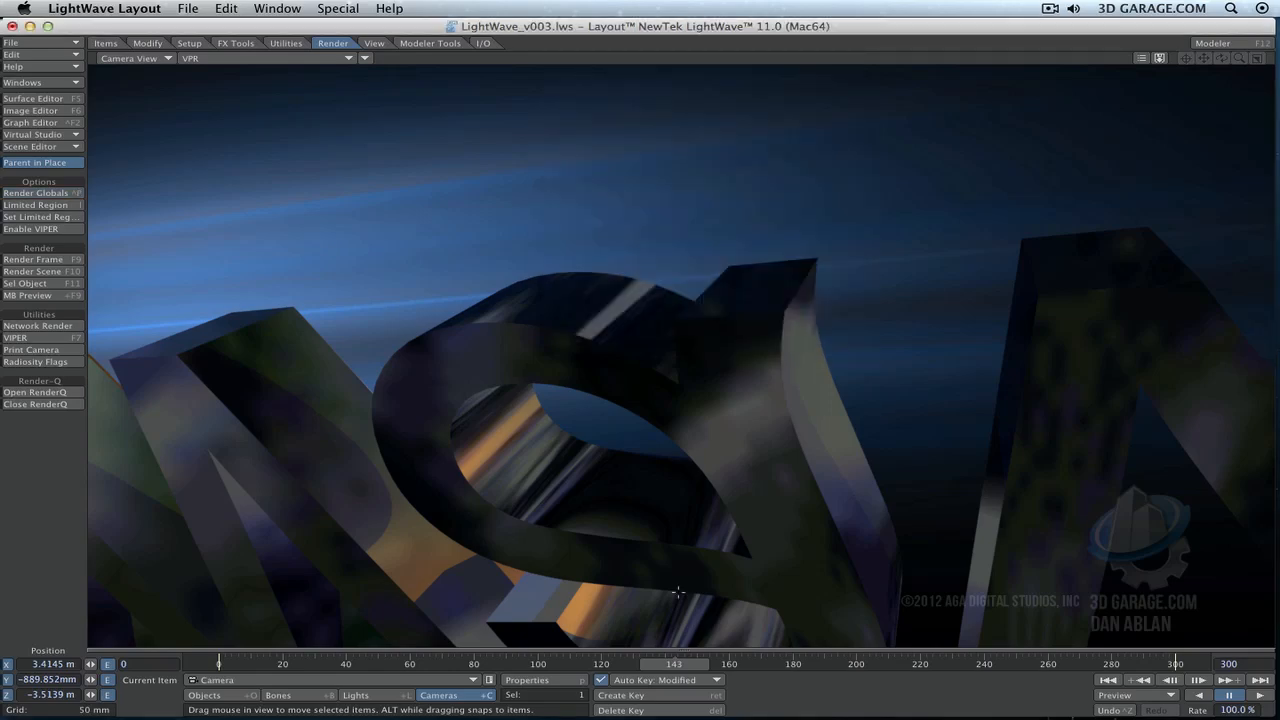